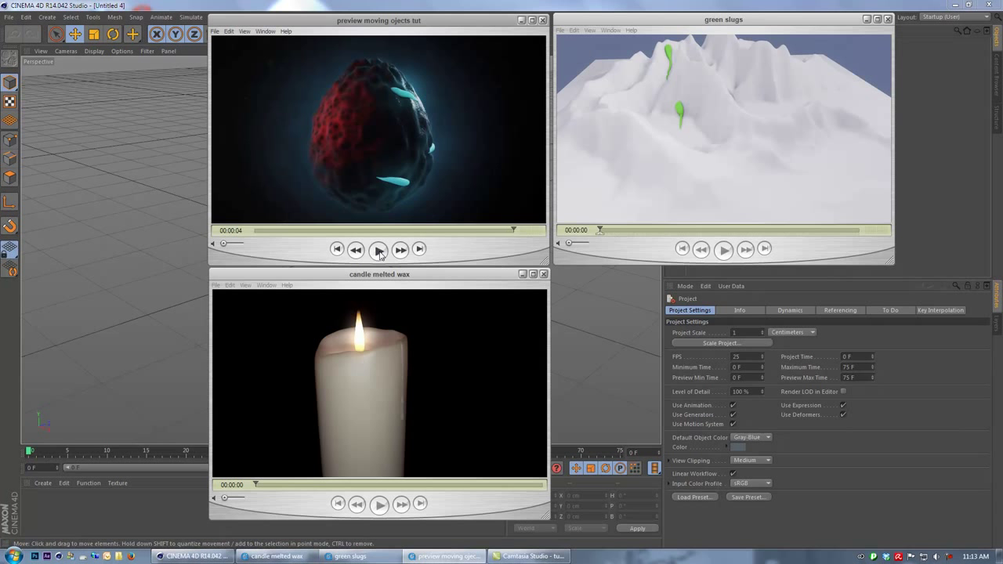
Play the green slugs and candle melted wax preview videos from the start
click(694, 250)
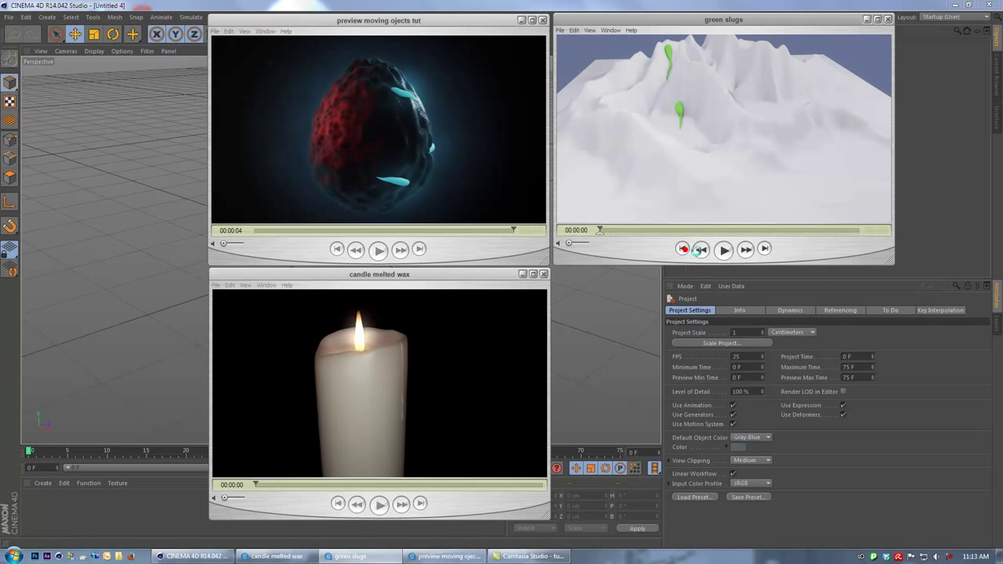
click(723, 249)
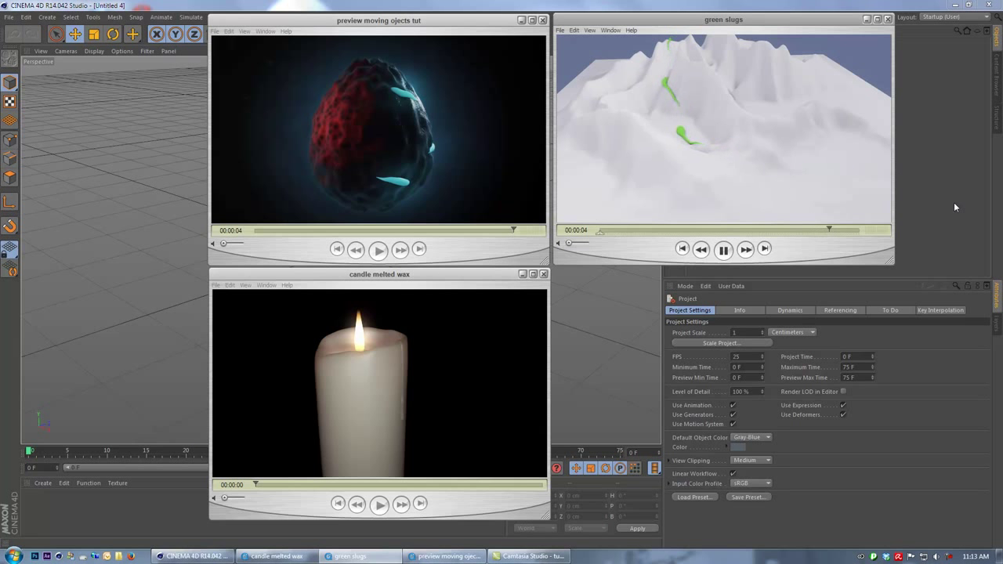
click(339, 502)
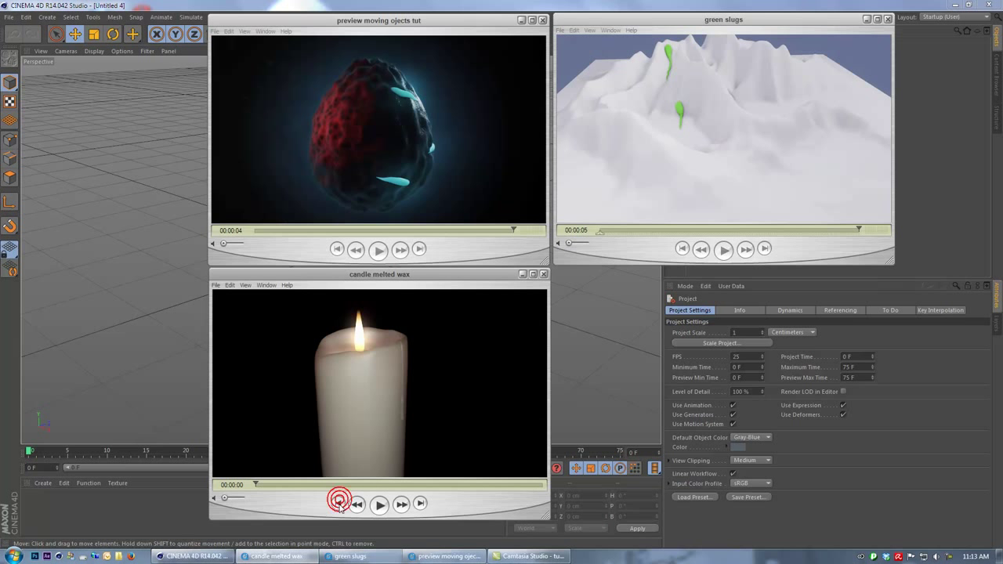
click(379, 504)
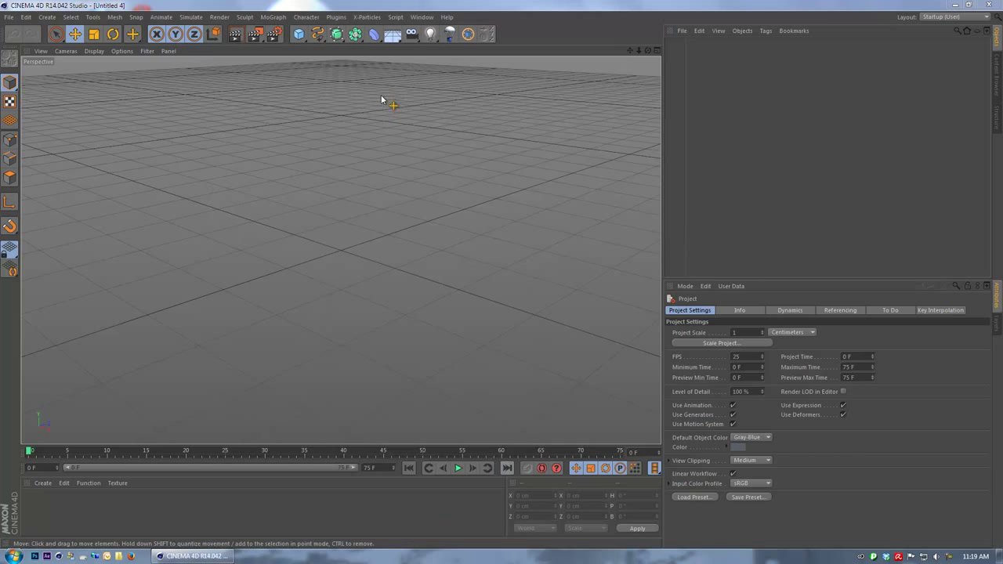
Add a Landscape object and set its width and depth segments to 250
click(298, 34)
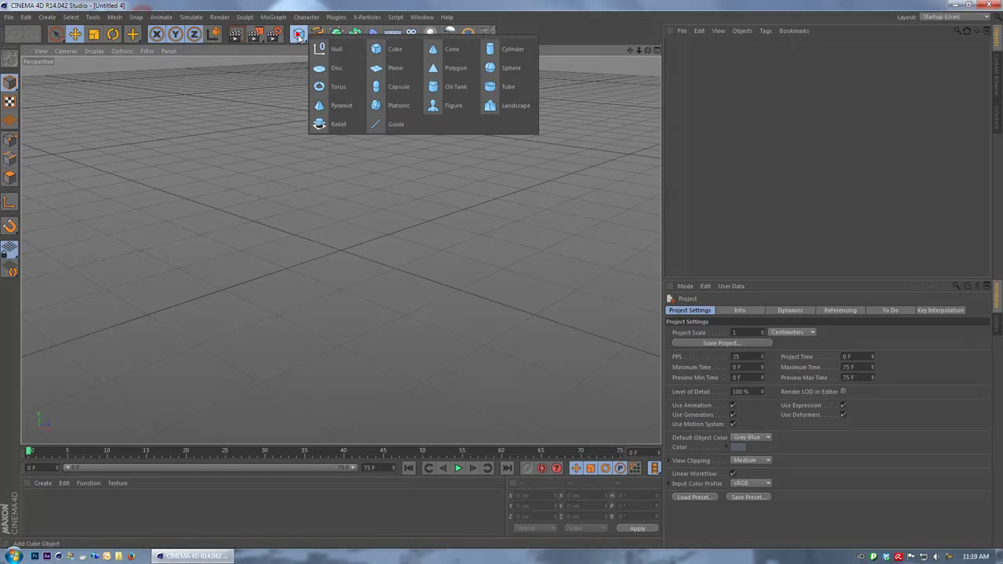
click(504, 107)
alt+drag(455, 212, 509, 297)
drag(799, 332, 719, 374)
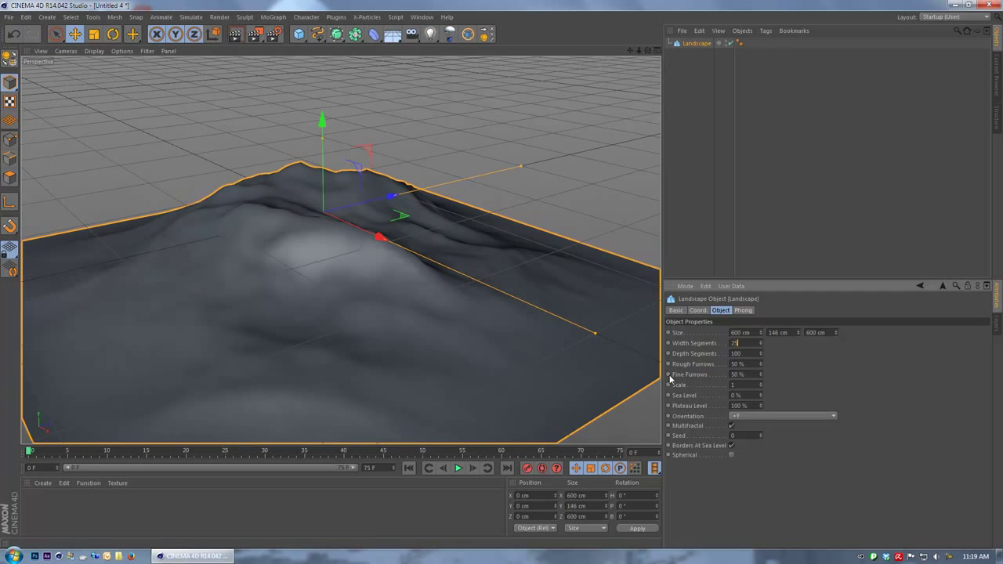
key(Return)
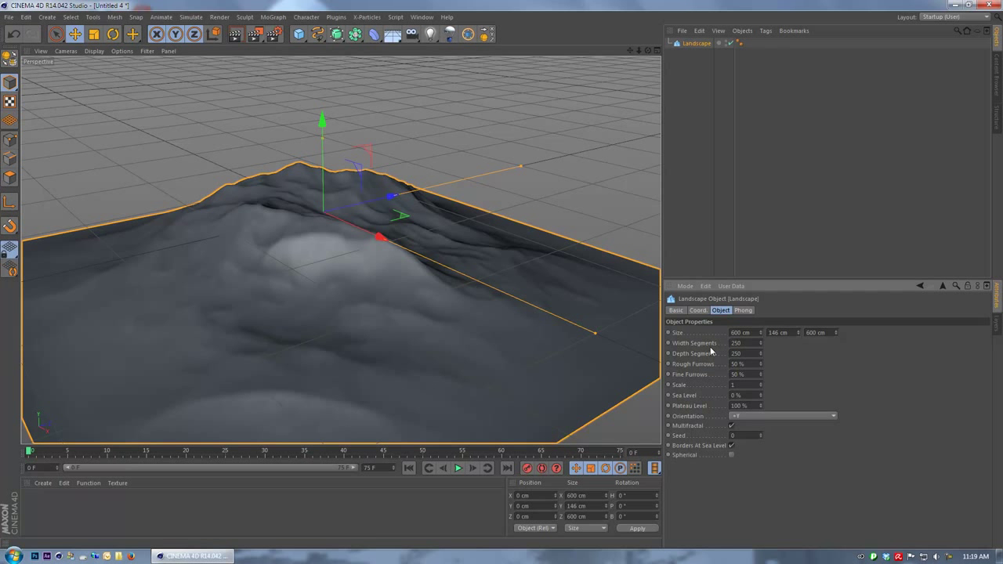
Add a sphere with a radius of 10 cm and 32 segments
alt+drag(457, 313, 475, 355)
alt+middle_drag(475, 355, 495, 357)
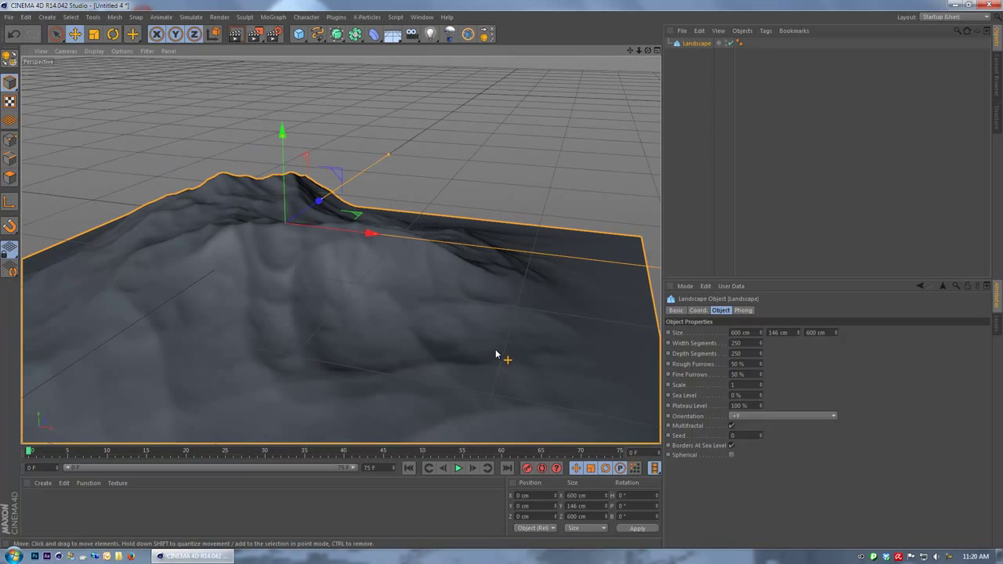
click(299, 34)
click(505, 68)
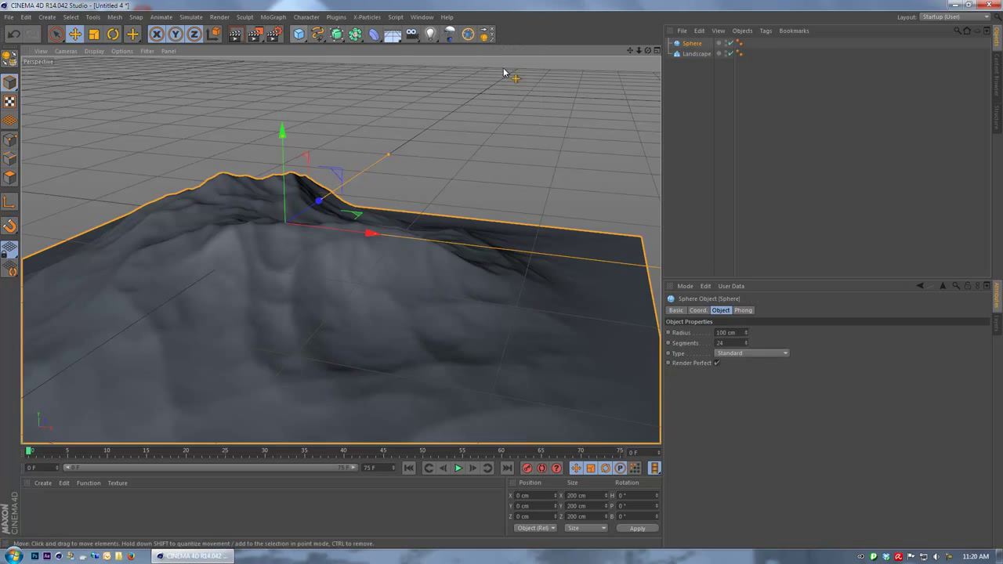
click(736, 332)
text(10)
key(Return)
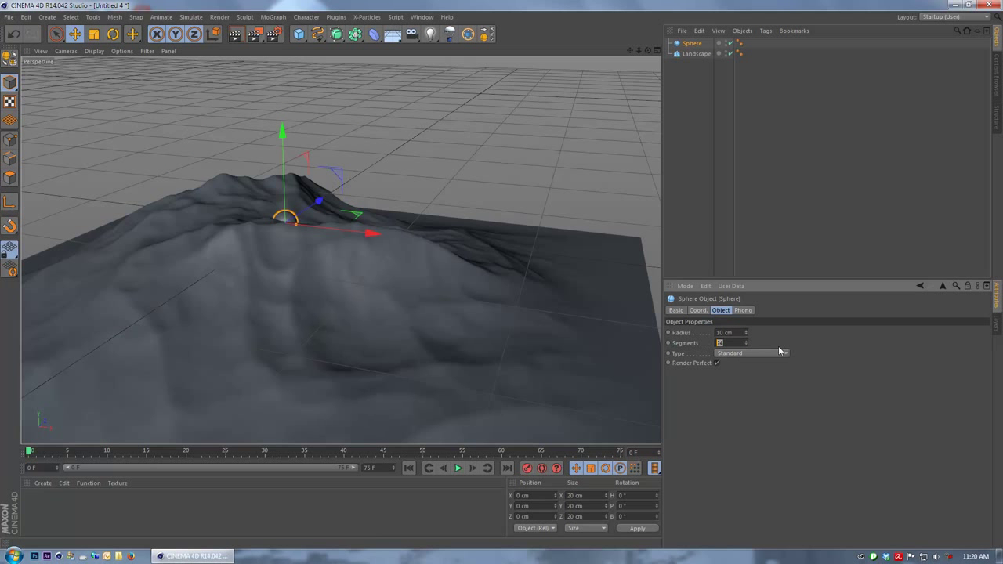
Add a Taper deformer and make it a child of the sphere
click(374, 34)
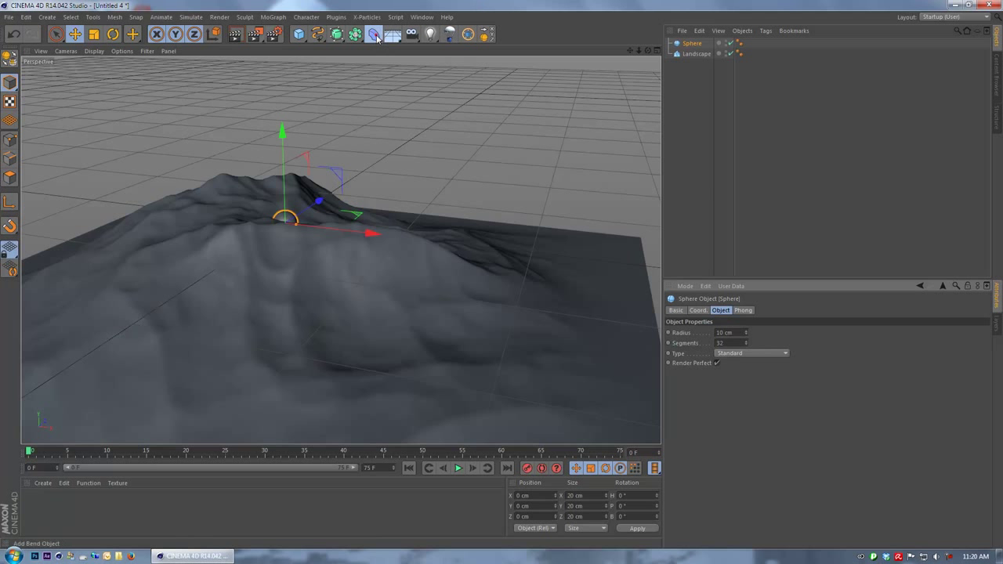
click(672, 42)
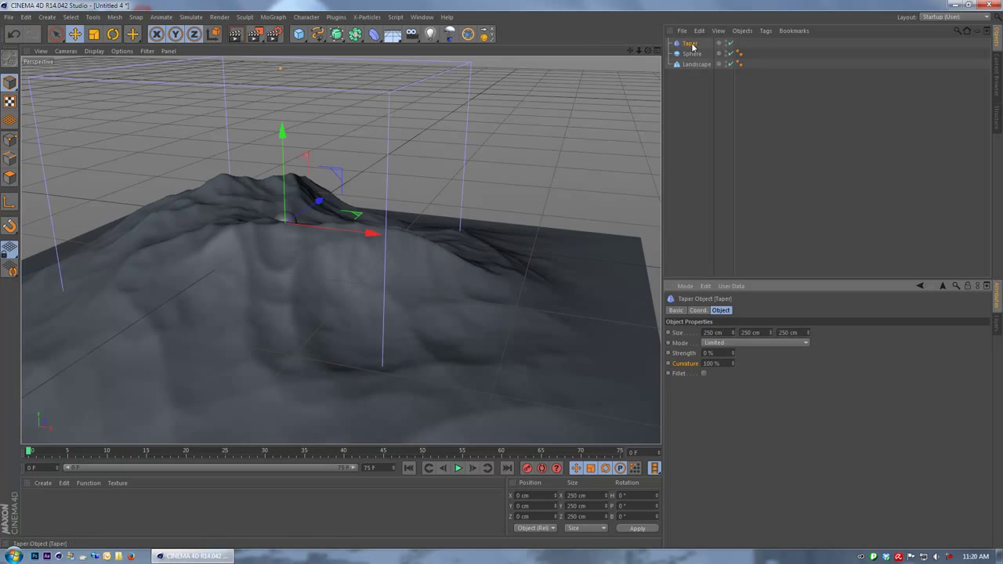
drag(689, 43, 700, 52)
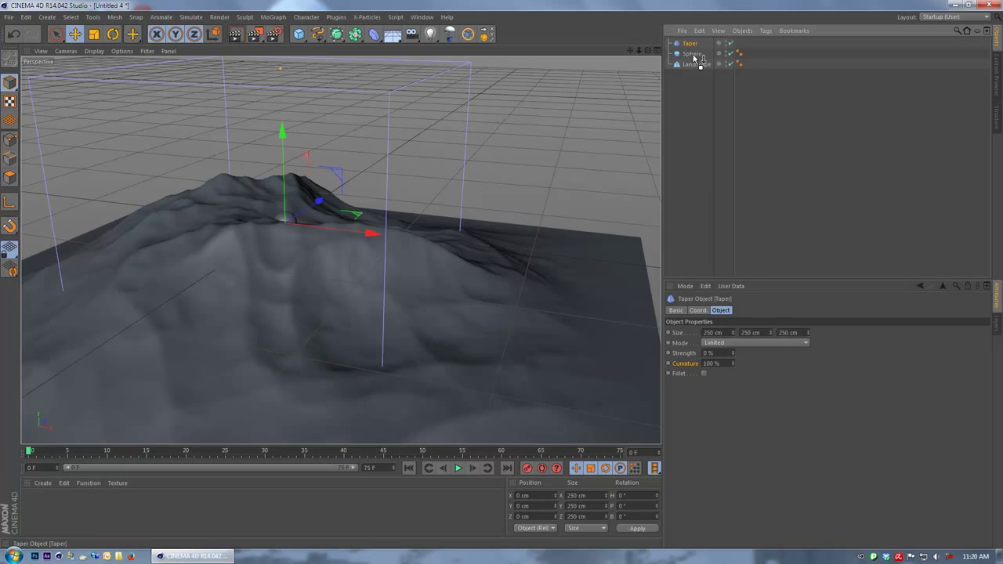
Set the Taper deformer's size to 20 cm on all three axes
click(717, 332)
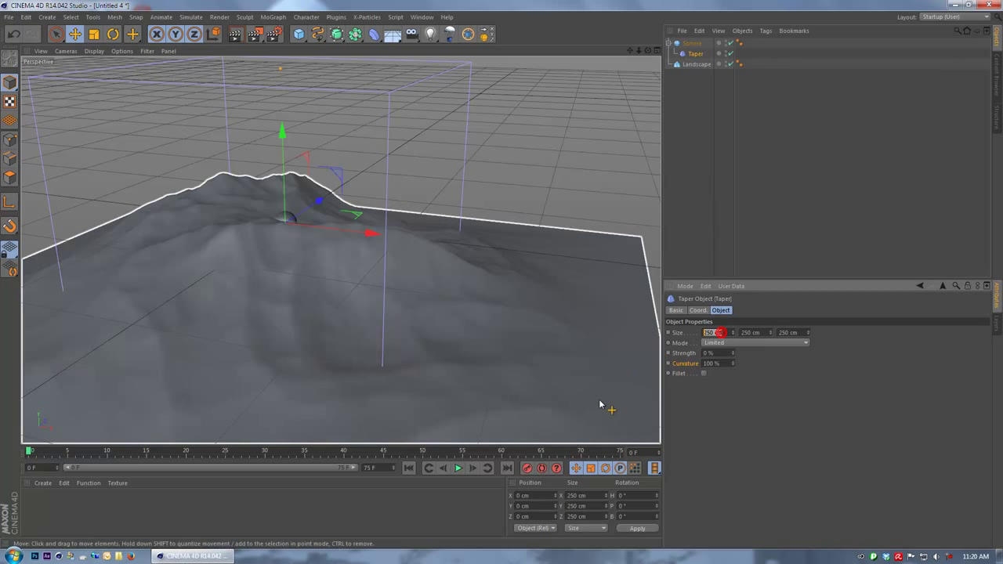
text(20)
key(Tab)
text(20)
key(Tab)
text(20)
key(Return)
Move the sphere along the X axis to about 199 cm, beside the landscape's peak
click(692, 43)
drag(333, 238, 580, 261)
alt+middle_drag(580, 261, 483, 282)
alt+drag(484, 279, 521, 310)
click(692, 44)
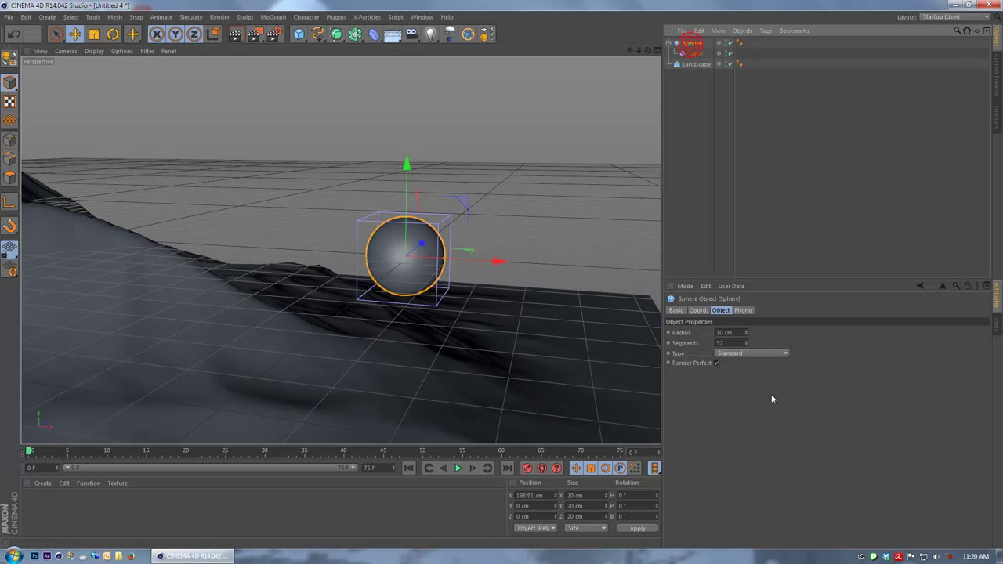
Set the Taper's strength to 50% with Fillet enabled, its curvature to 82% and its Y size to 24 cm
click(695, 53)
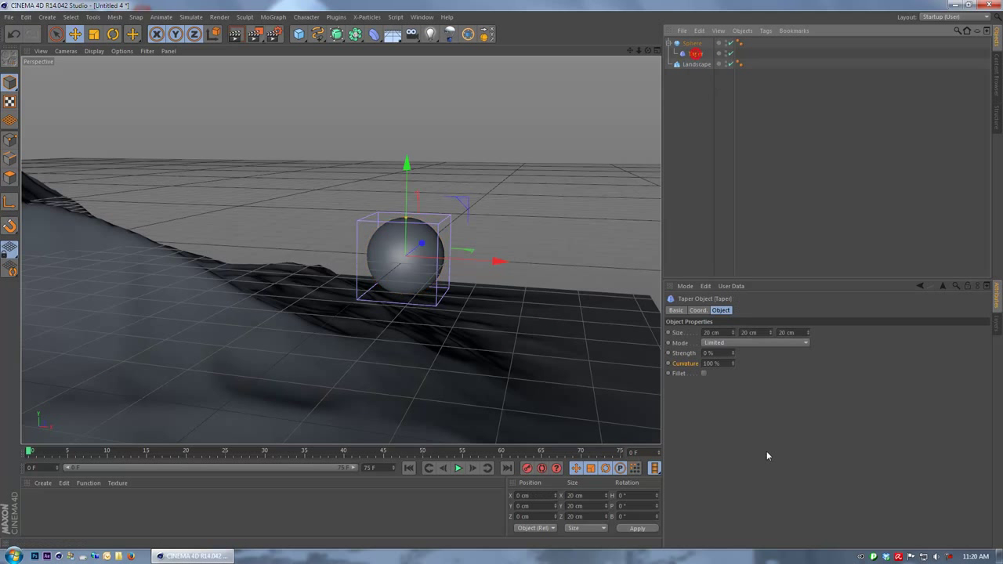
mouse_move(734, 357)
mouse_down()
mouse_move(758, 356)
mouse_move(740, 357)
mouse_up()
click(703, 373)
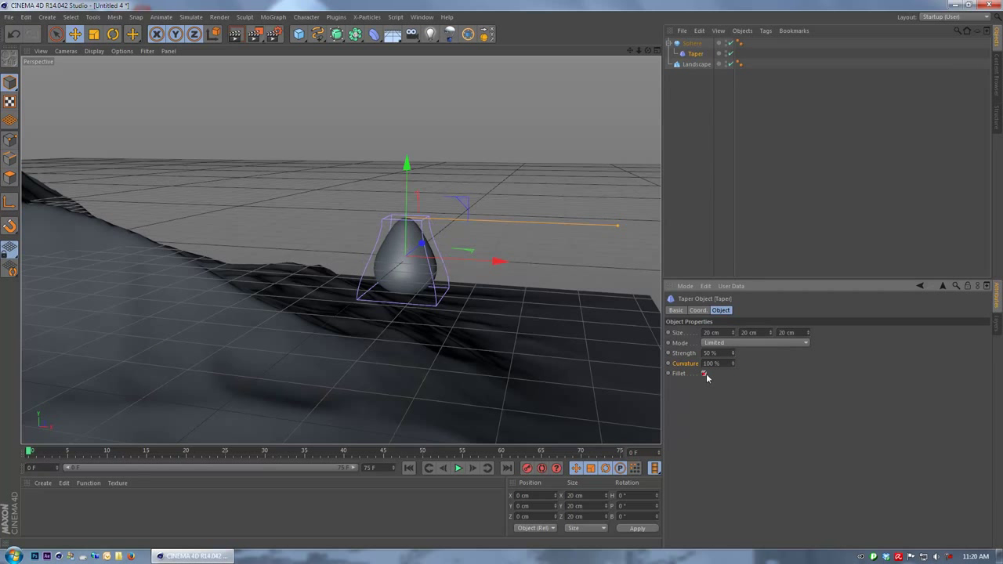
drag(733, 363, 779, 336)
alt+drag(398, 253, 517, 270)
Increase the sphere's Y scale to stretch it into an elongated drop
click(691, 43)
click(700, 310)
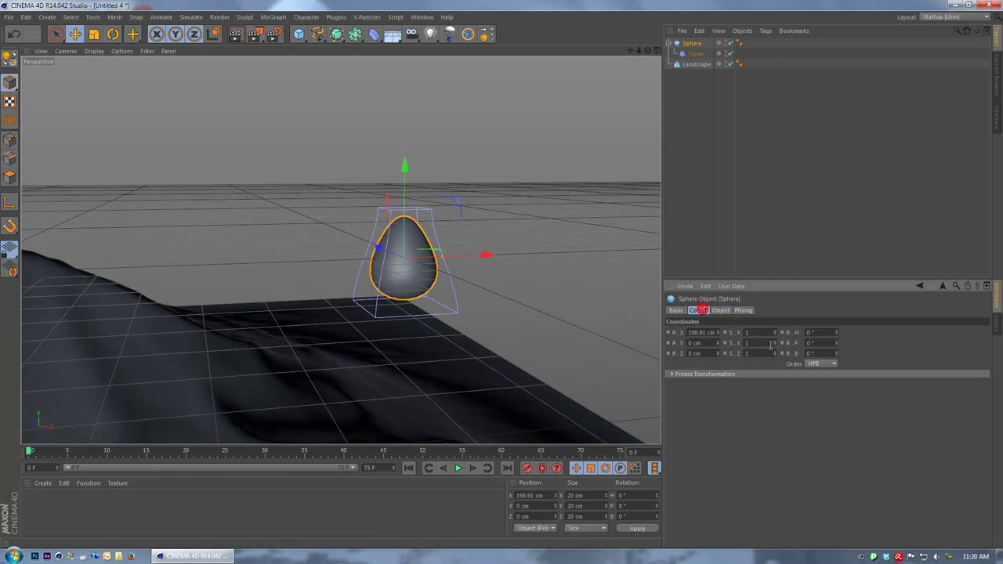
drag(775, 344, 803, 334)
mouse_move(535, 245)
alt+mouse_down()
mouse_move(494, 235)
mouse_move(545, 229)
alt+mouse_up()
Raise the Taper's strength to 73% and reduce its Y size
click(697, 54)
click(695, 53)
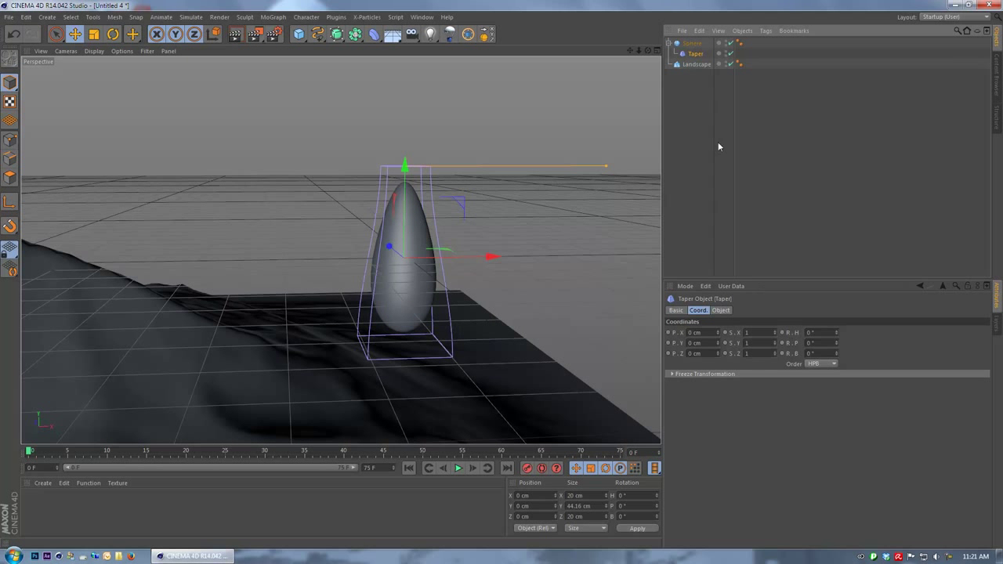
click(719, 310)
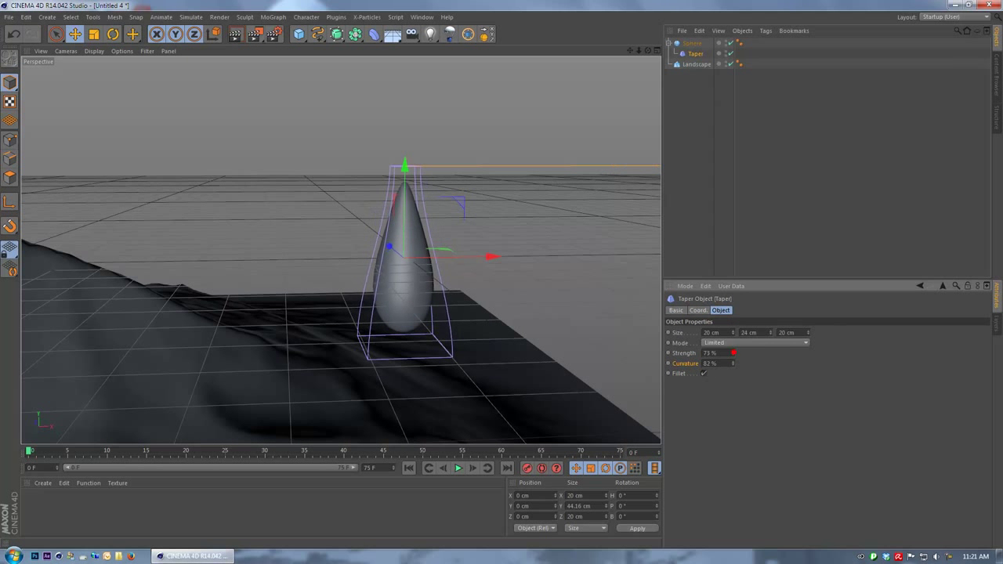
drag(768, 332, 745, 334)
Set the sphere's radius to 7 cm and its Y scale to 2.73
click(693, 44)
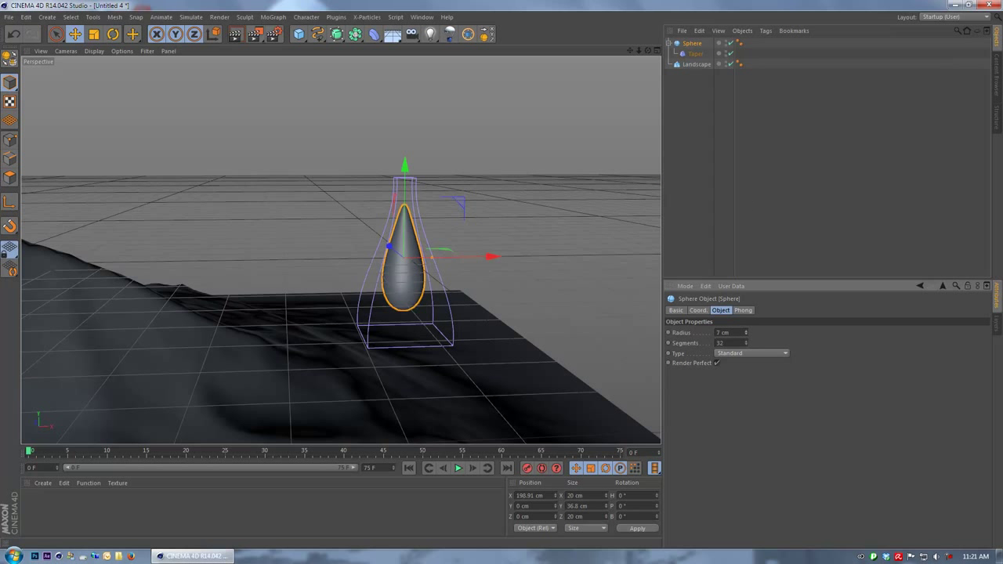
click(700, 310)
drag(776, 346, 776, 335)
Rename the tapered sphere as slug
alt+drag(498, 215, 505, 335)
alt+middle_drag(520, 290, 578, 232)
mouse_move(638, 51)
mouse_down()
mouse_move(604, 55)
mouse_move(632, 60)
mouse_up()
alt+drag(581, 102, 569, 156)
alt+middle_drag(531, 184, 584, 229)
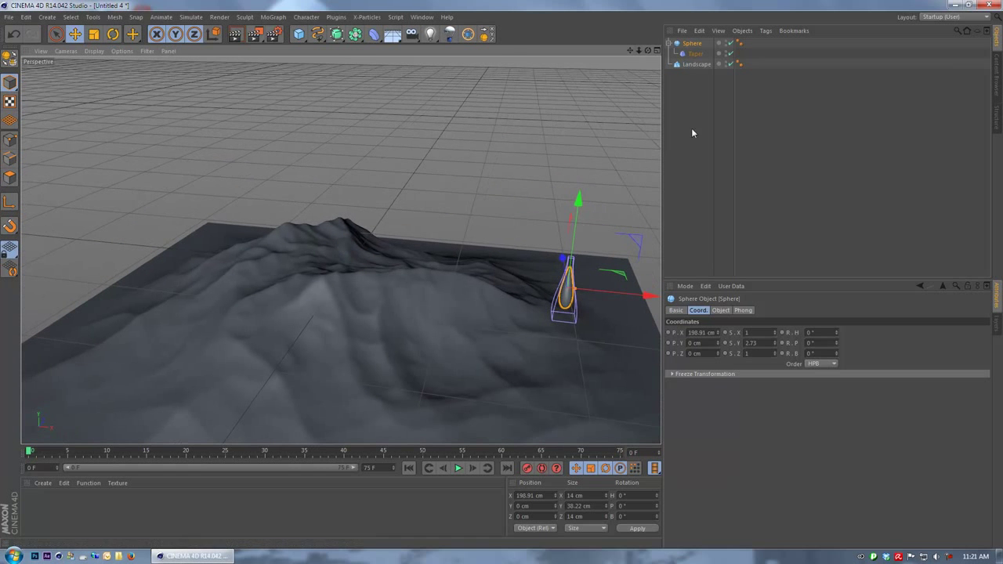
double_click(694, 44)
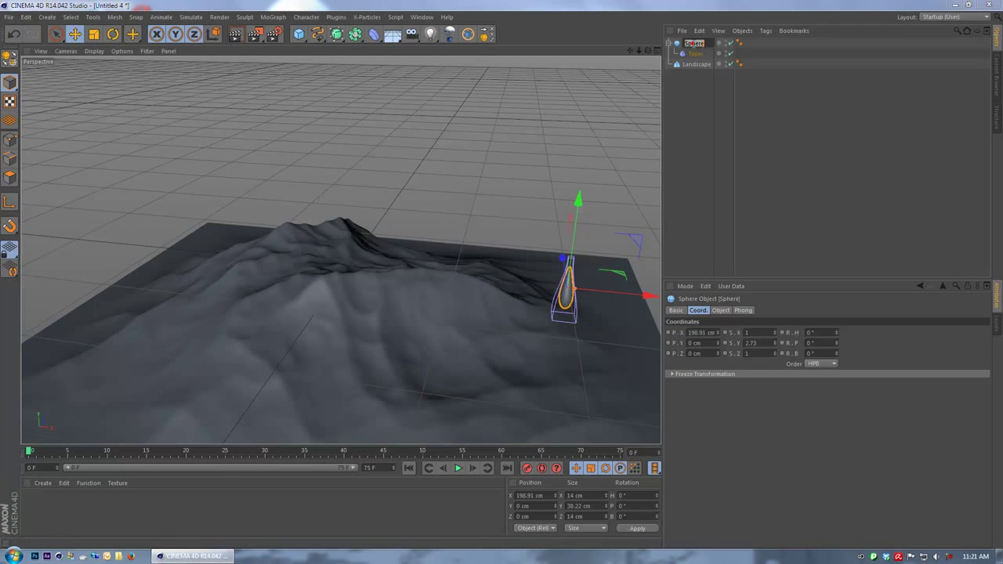
text(t)
key(Return)
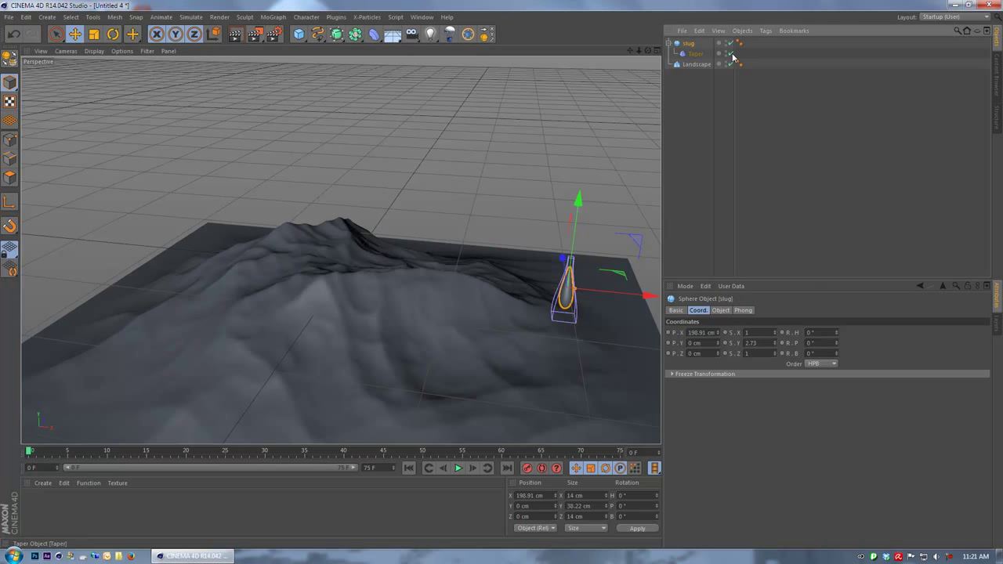
Draw a wavy freehand spline across the perspective view above the landscape with a 10 cm tolerance
alt+middle_drag(354, 255, 633, 109)
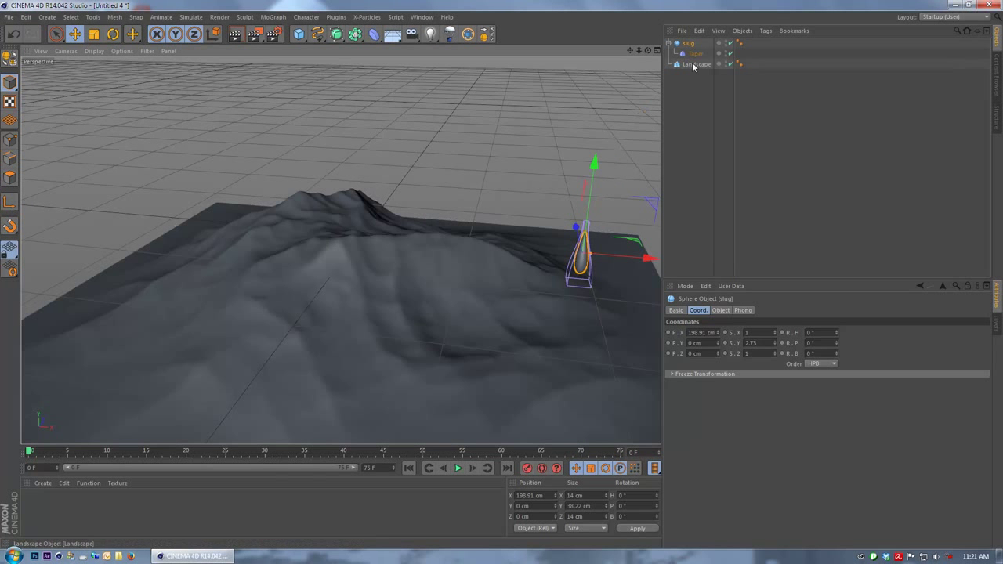
mouse_move(571, 189)
alt+mouse_down()
mouse_move(470, 198)
mouse_move(511, 191)
mouse_move(514, 177)
alt+mouse_up()
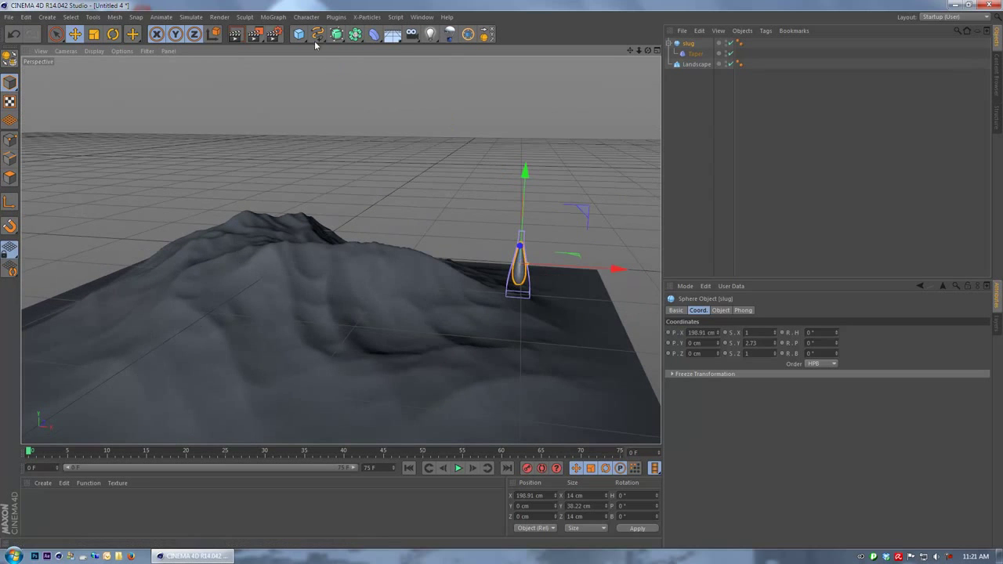
click(313, 36)
middle_click(452, 233)
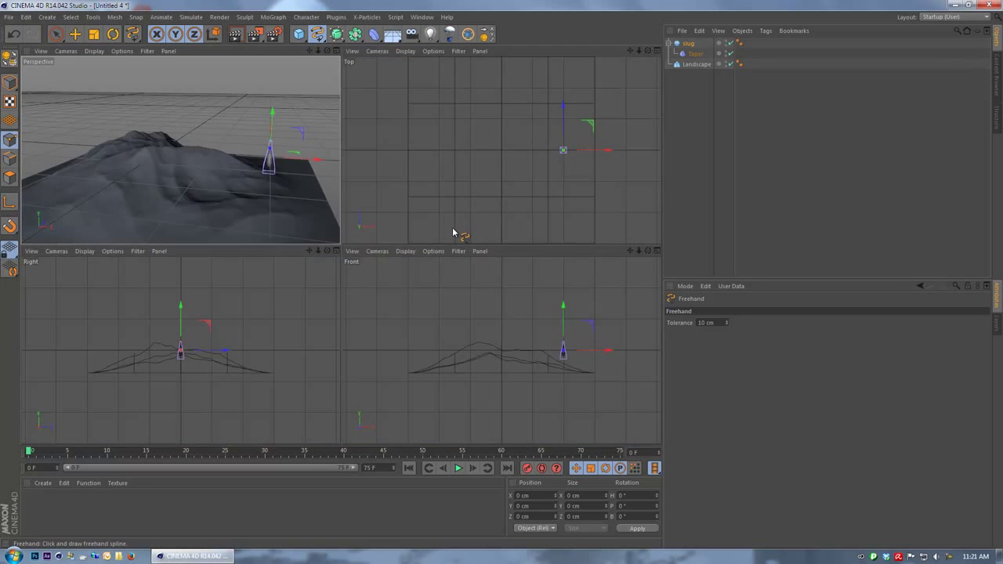
middle_click(317, 176)
alt+drag(397, 224, 470, 251)
drag(95, 253, 388, 205)
drag(624, 125, 627, 125)
mouse_move(637, 161)
alt+mouse_down()
mouse_move(492, 195)
mouse_move(79, 92)
alt+mouse_up()
Delete surplus points near both ends of the freehand spline using Live Selection
click(56, 34)
alt+drag(155, 63, 340, 251)
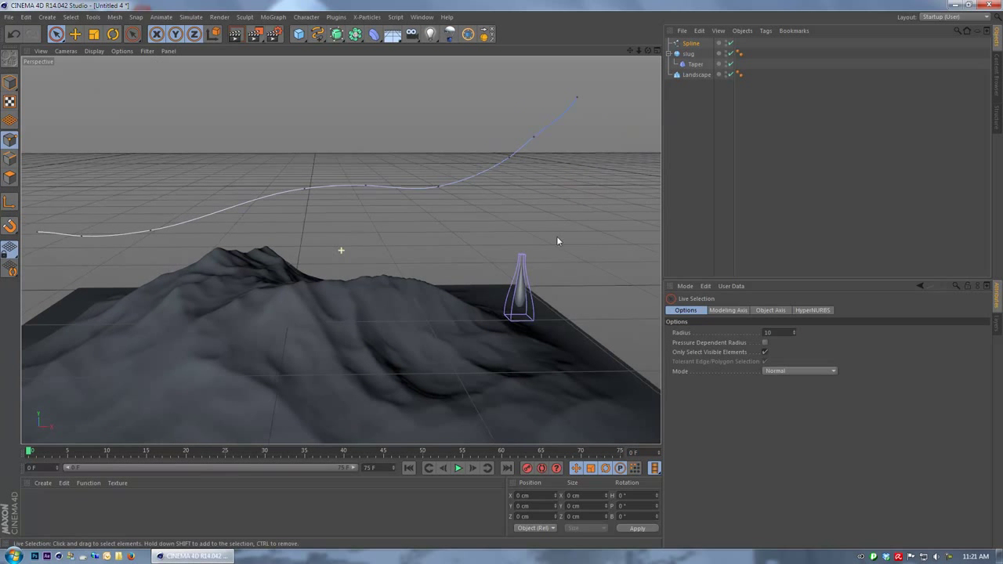
click(536, 140)
click(597, 150)
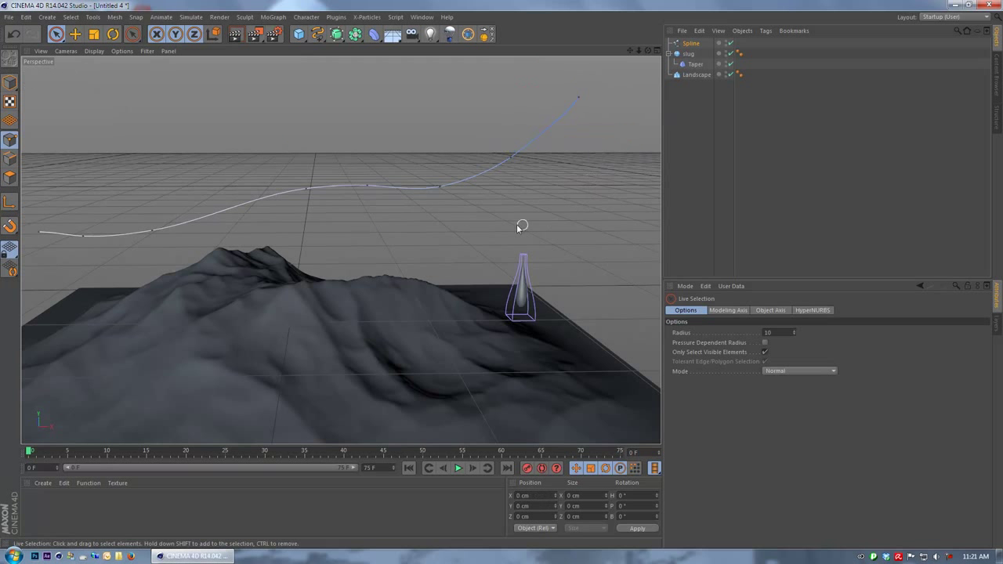
alt+drag(358, 244, 239, 228)
click(143, 224)
key(Delete)
Add a Spline Wrap deformer and assign the freehand spline as its spline
alt+drag(492, 210, 463, 258)
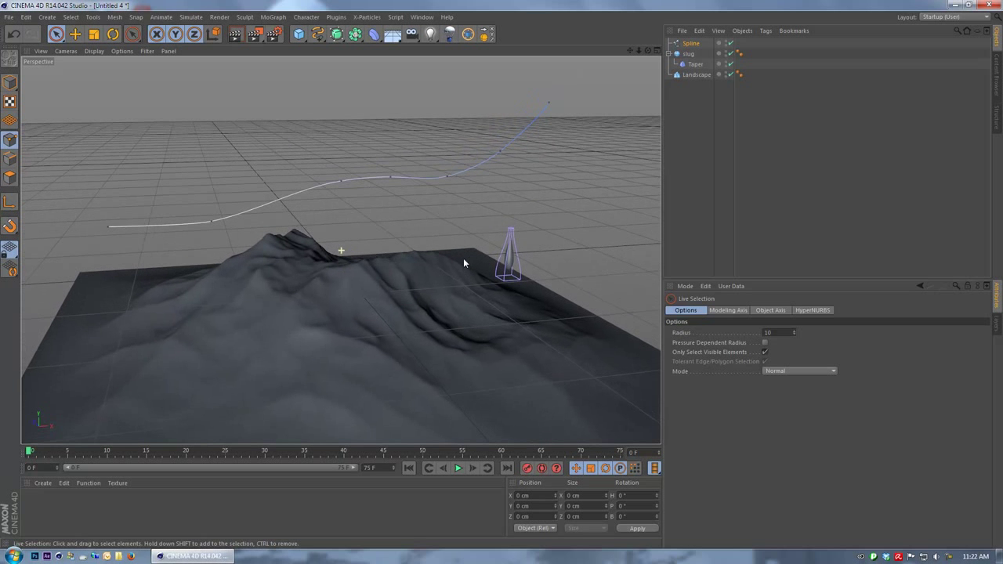
drag(378, 46, 523, 142)
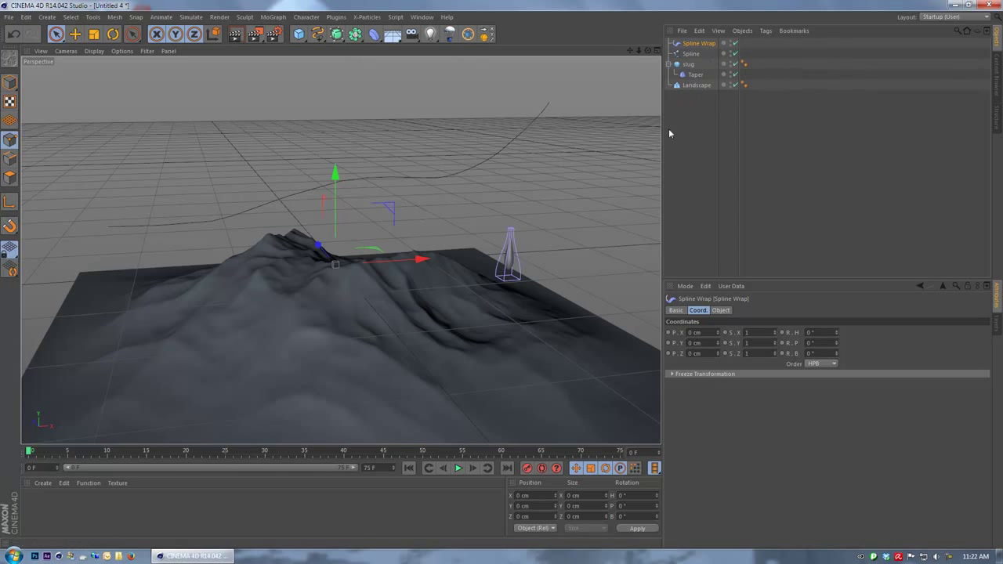
alt+drag(544, 222, 591, 206)
alt+drag(544, 166, 506, 190)
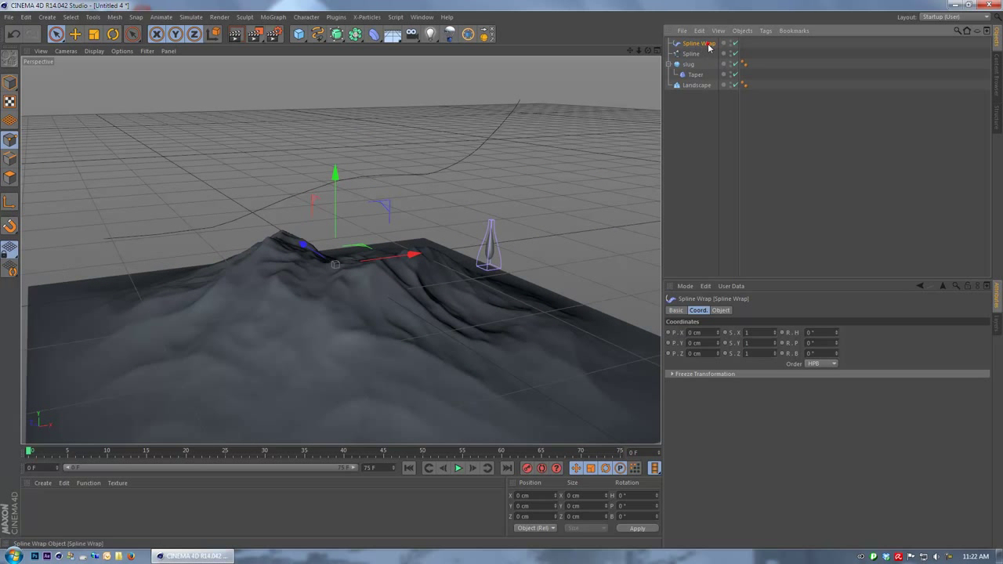
click(720, 310)
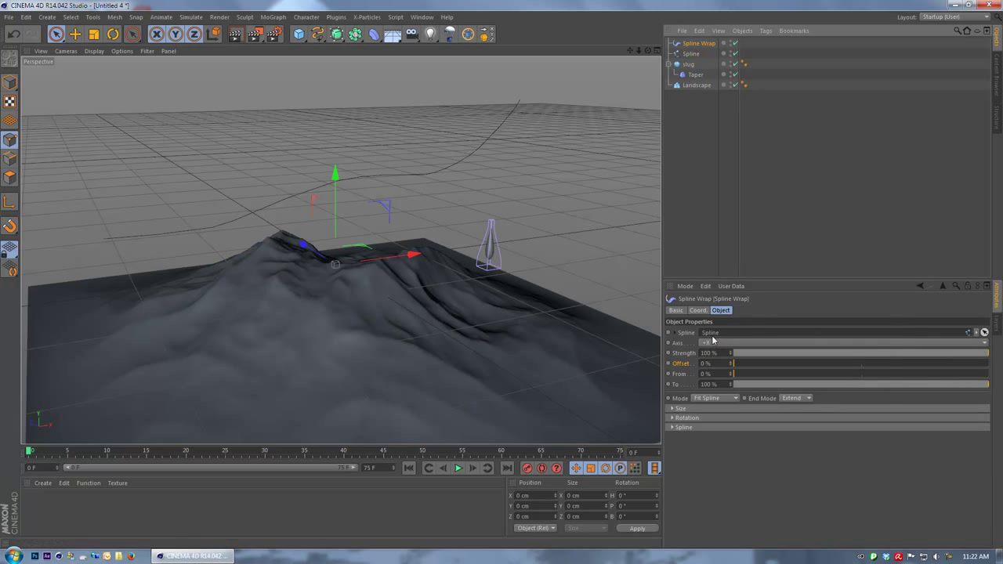
Rename the freehand spline as path and reselect the Spline Wrap deformer
click(690, 53)
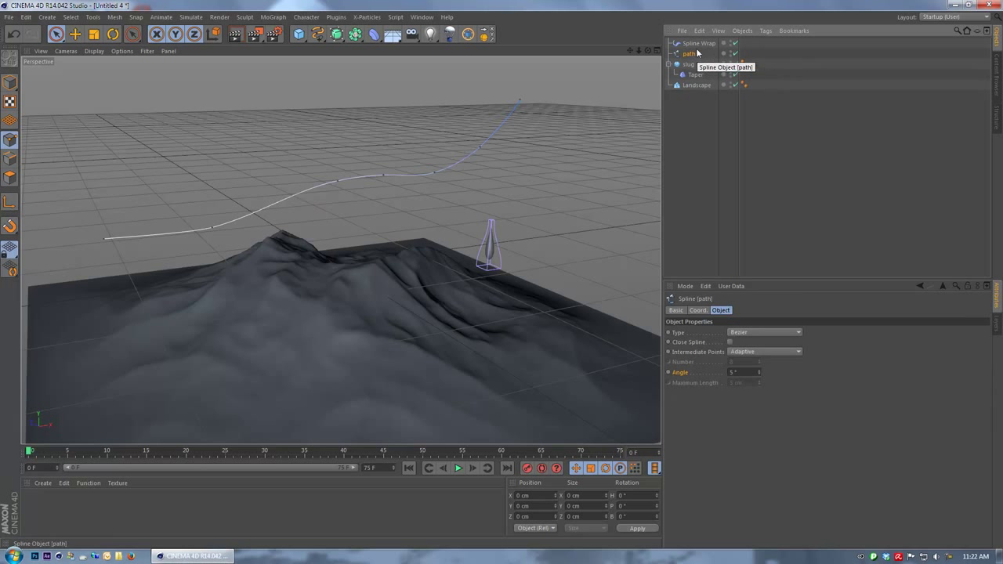
click(698, 44)
alt+drag(556, 193, 536, 193)
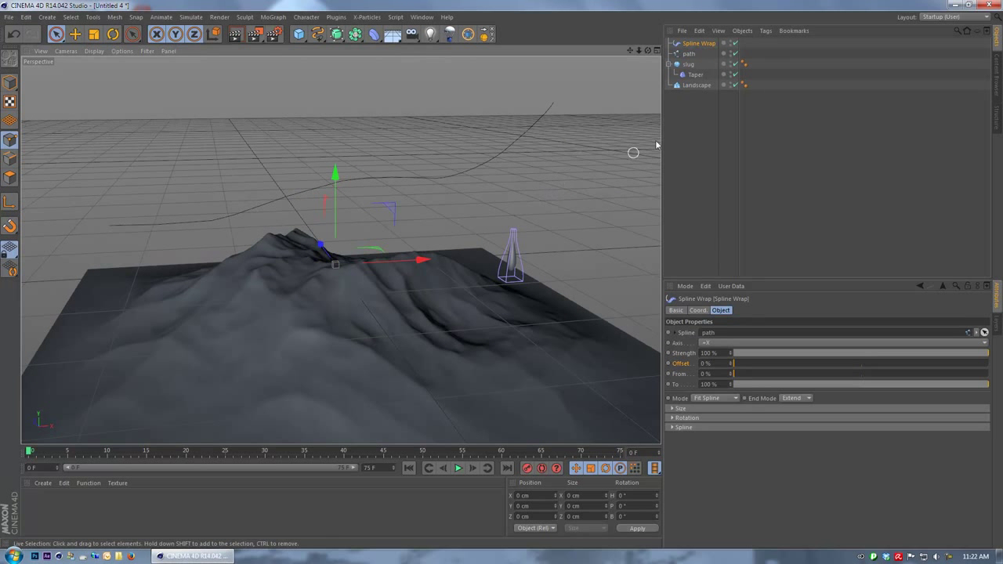
Add a Null object, place the slug sphere with its Taper inside it, and name the null slug
click(693, 68)
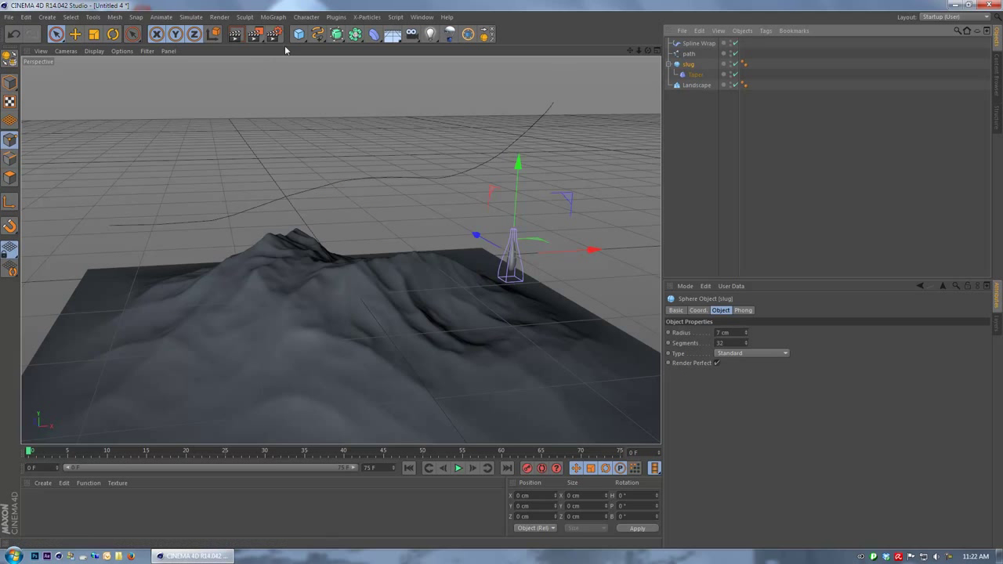
drag(299, 37, 336, 44)
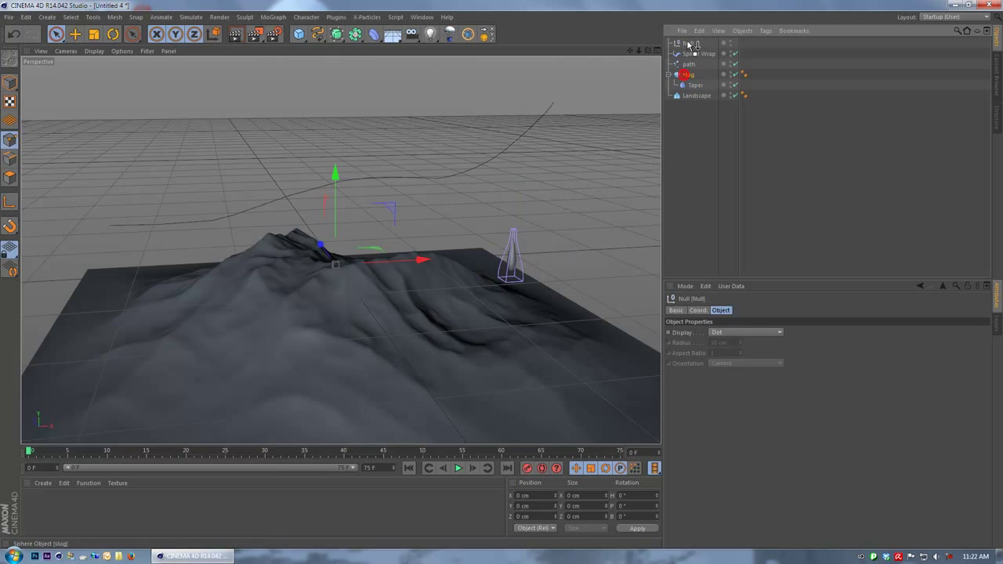
drag(689, 44, 689, 43)
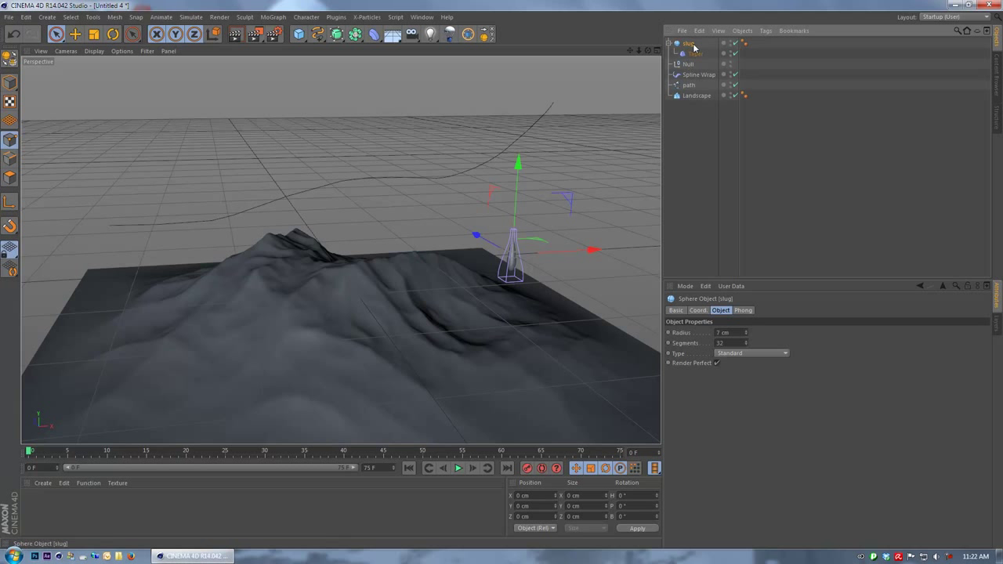
drag(685, 66, 687, 64)
double_click(688, 44)
text(s)
text(slug)
key(Return)
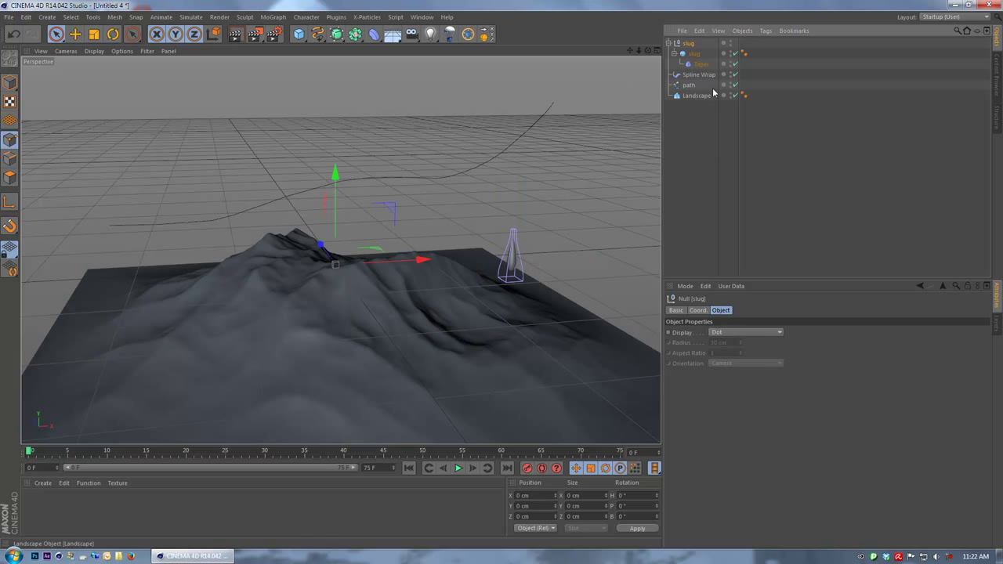
Move the Spline Wrap deformer into the slug null, above the slug sphere
alt+drag(540, 127, 512, 240)
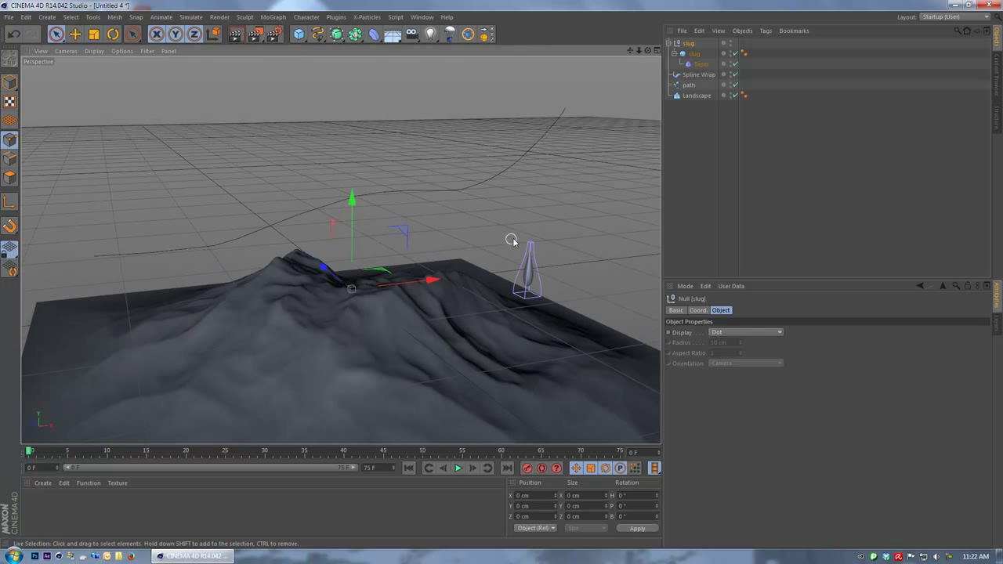
click(702, 76)
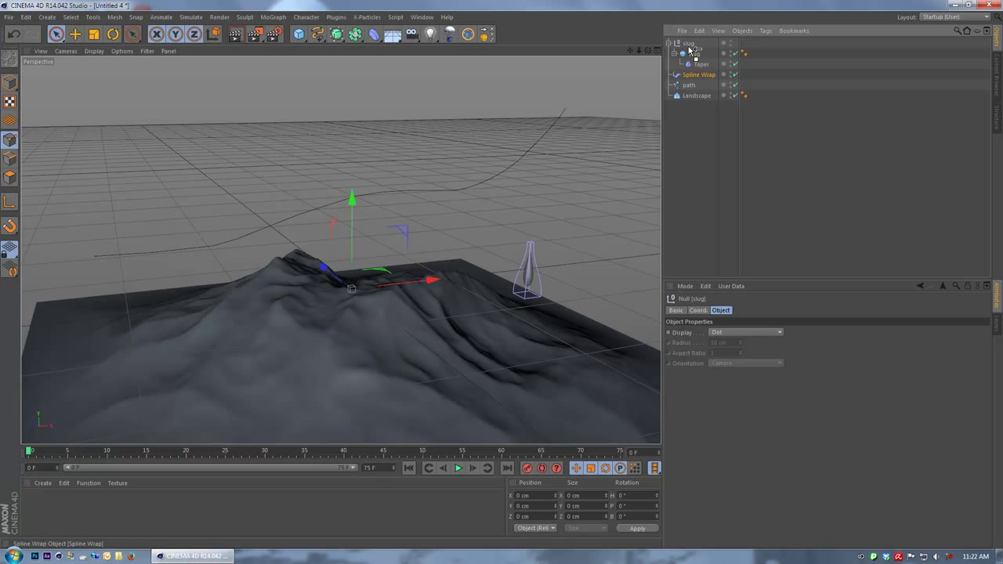
drag(690, 49, 691, 50)
alt+drag(510, 197, 462, 182)
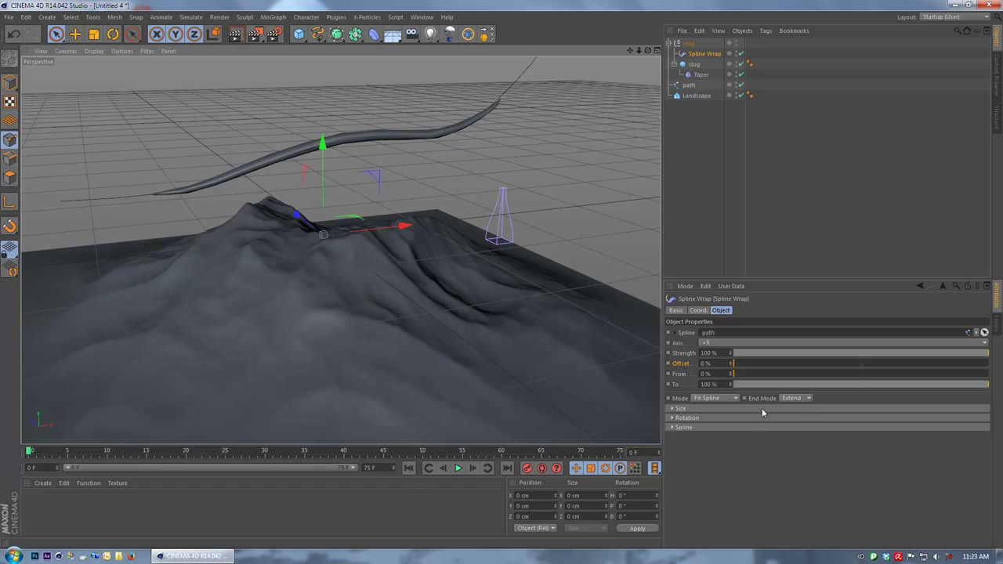
Set the Spline Wrap's End Mode to Clamp and its Mode to Keep Length
click(792, 399)
click(796, 412)
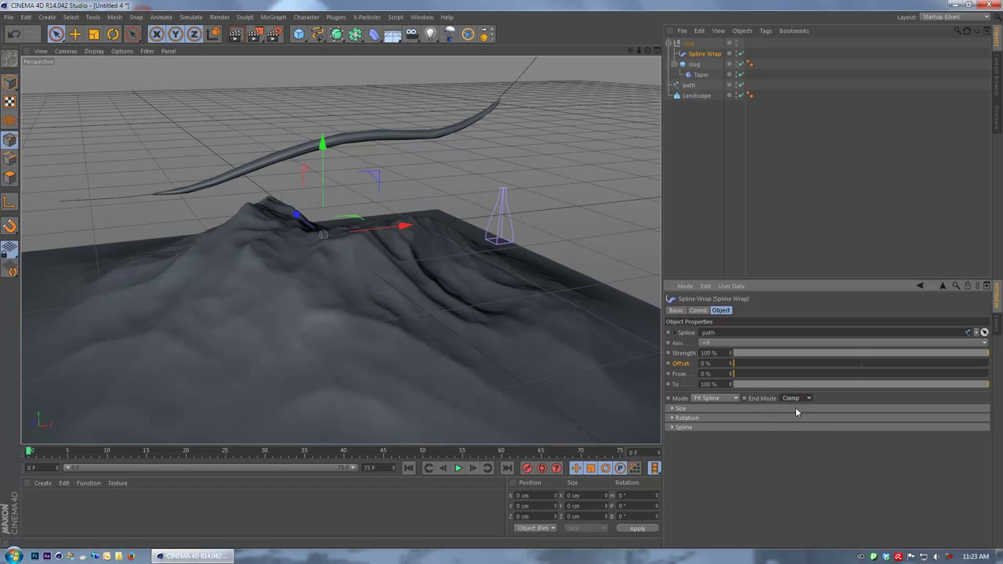
click(732, 402)
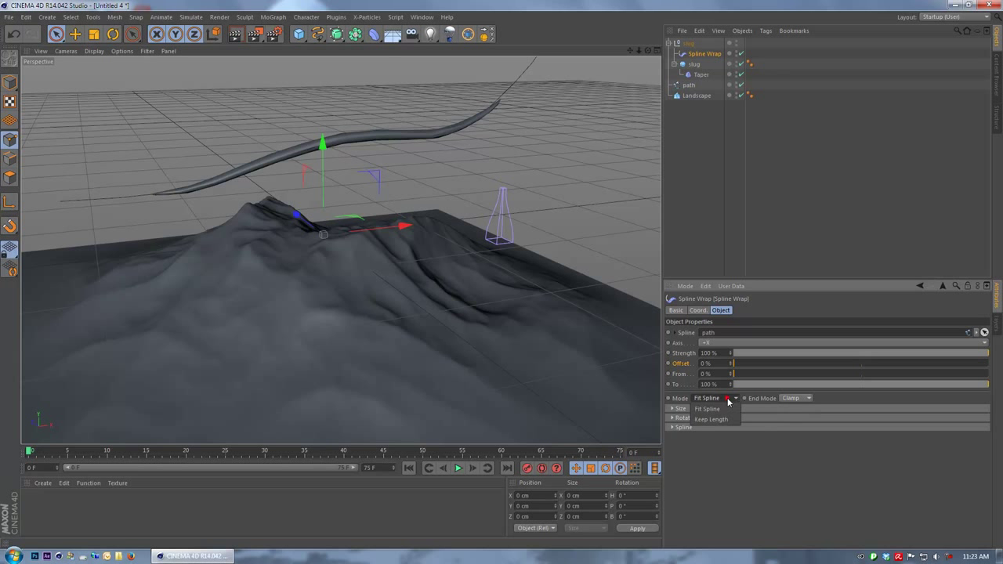
click(724, 416)
alt+drag(320, 232, 429, 277)
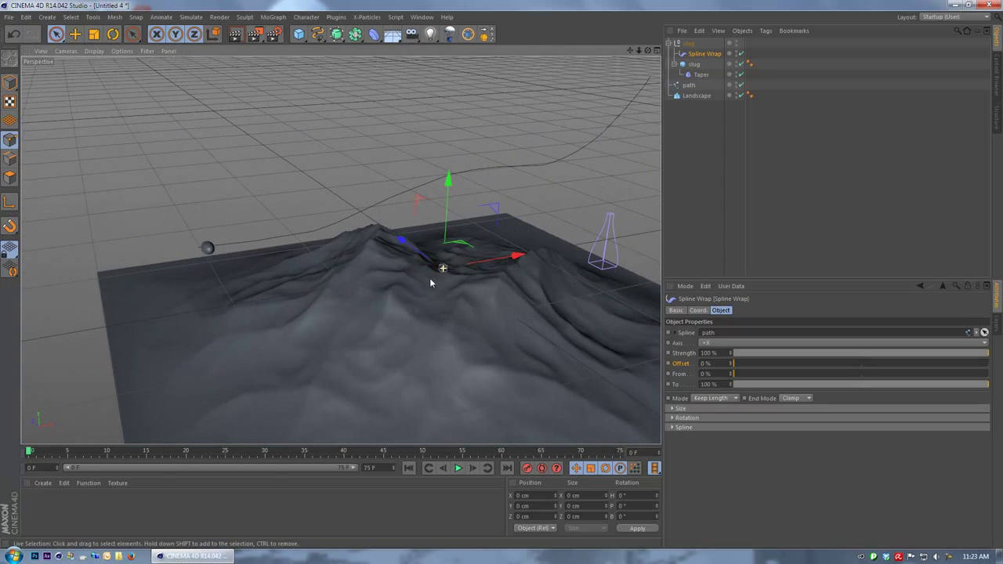
Try the Spline Wrap axis at +Y, settle on -Y, and set the offset to 72%
click(729, 343)
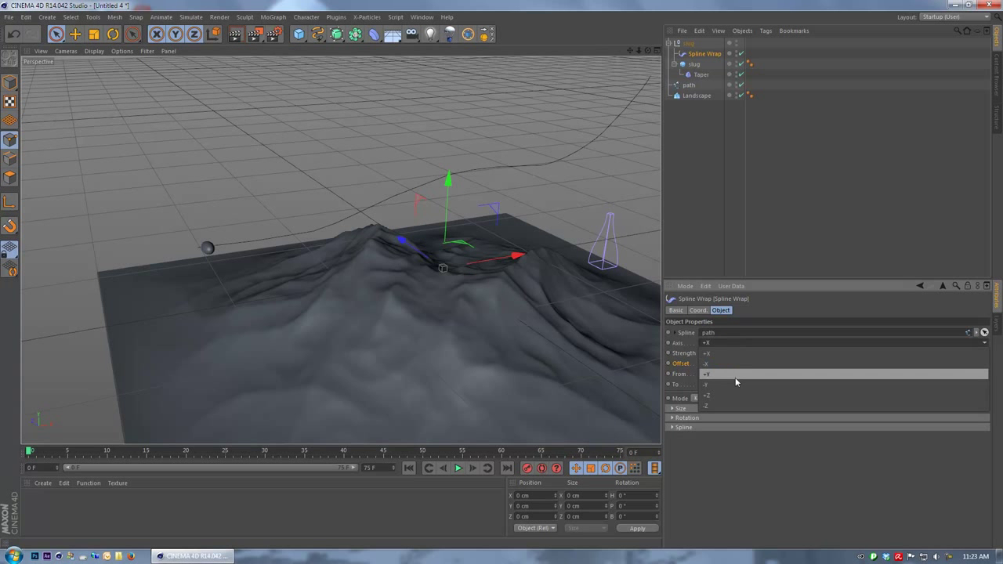
click(737, 377)
alt+middle_drag(489, 304, 456, 301)
alt+drag(455, 303, 502, 310)
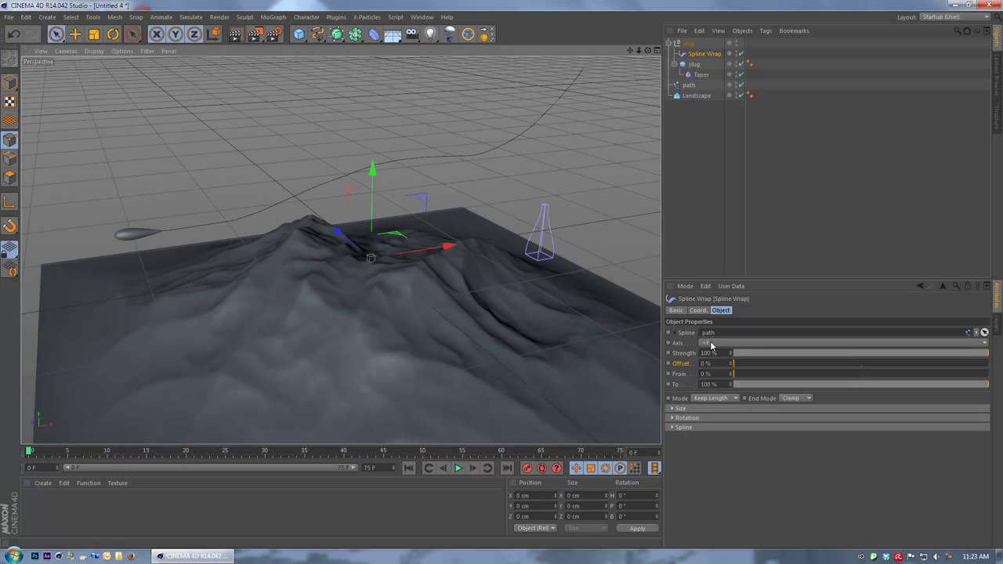
click(711, 345)
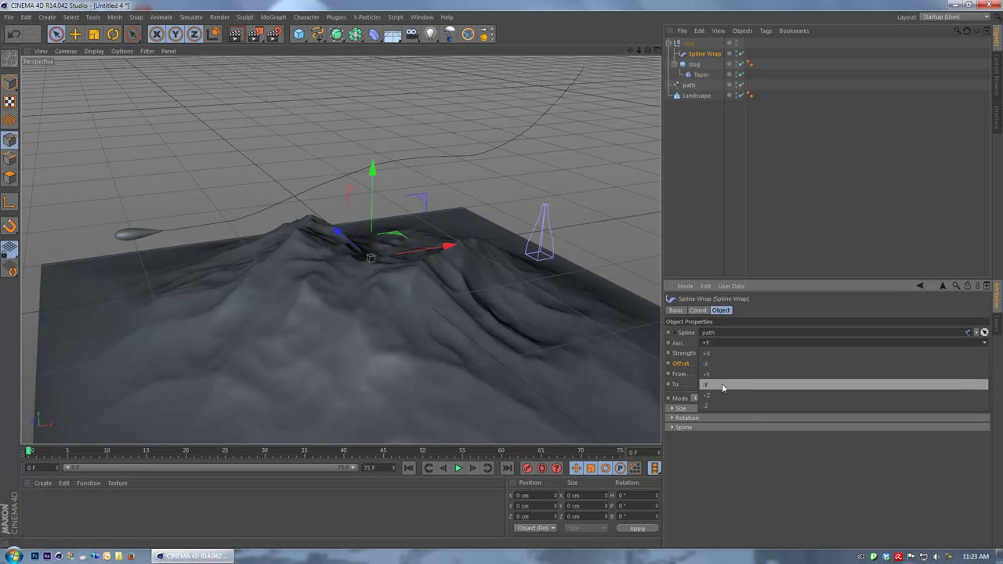
click(722, 383)
alt+drag(509, 258, 484, 266)
drag(739, 361, 917, 384)
alt+drag(543, 290, 482, 291)
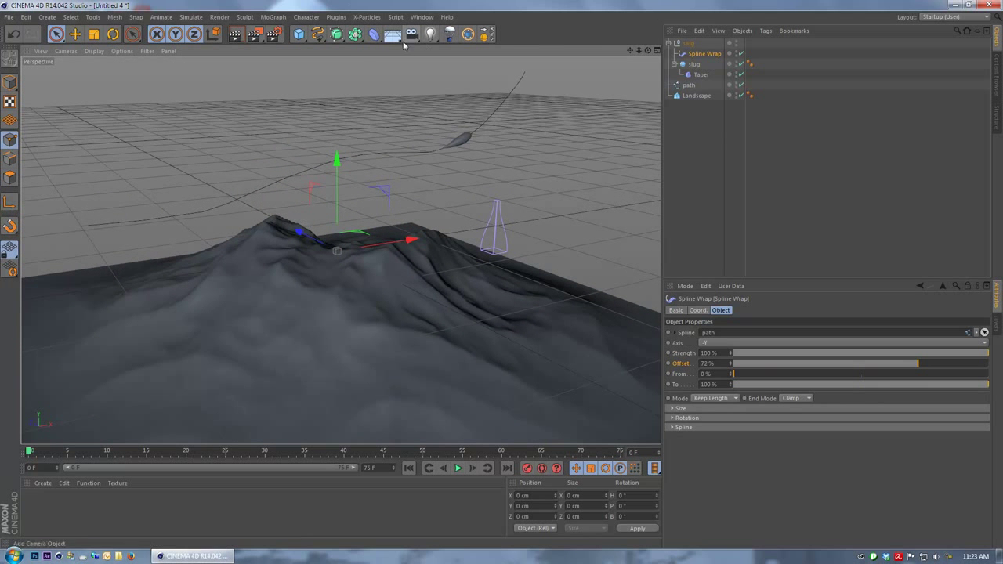
Add a Surface deformer of type Mapping (U,V) and assign the Landscape as its surface
click(373, 34)
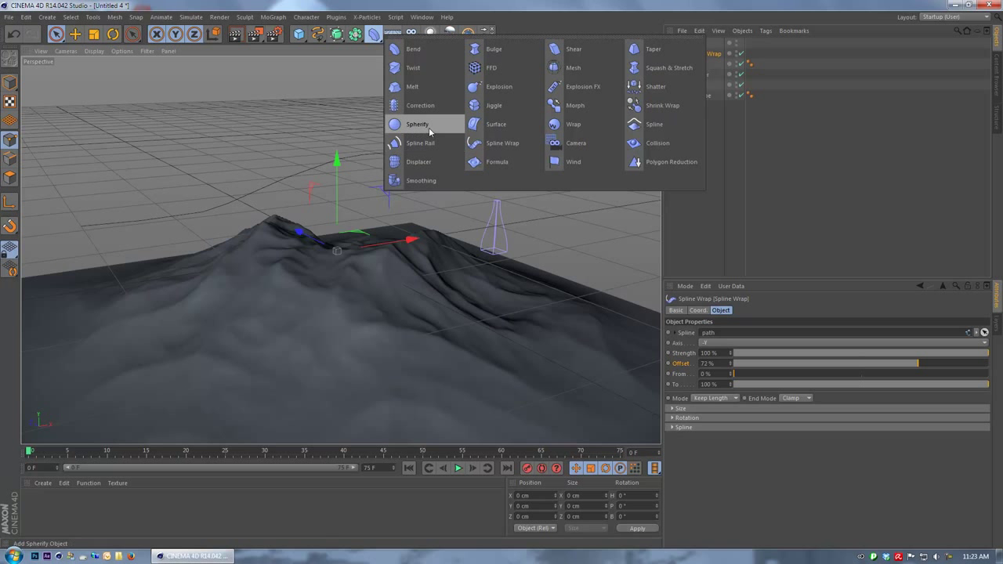
click(496, 125)
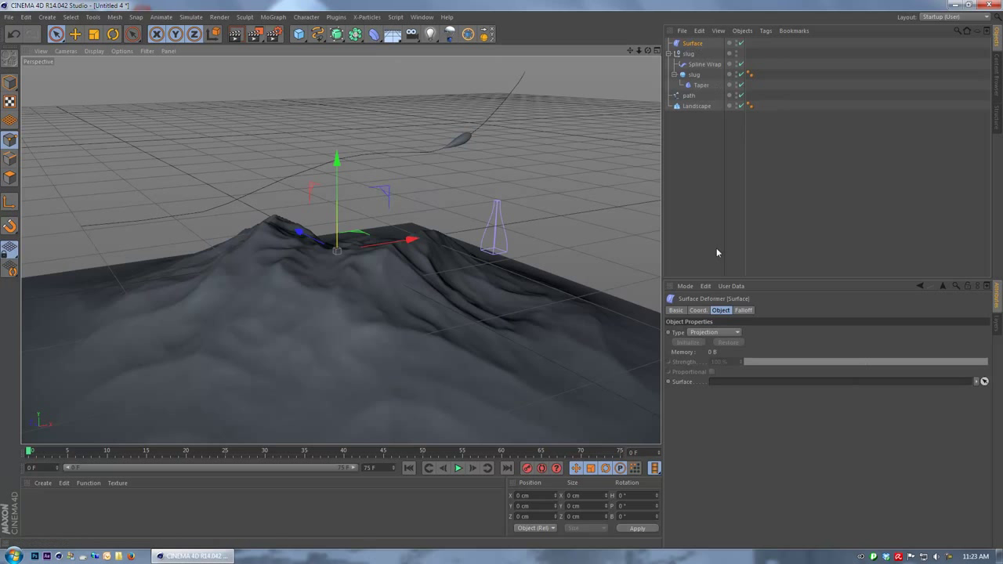
click(713, 332)
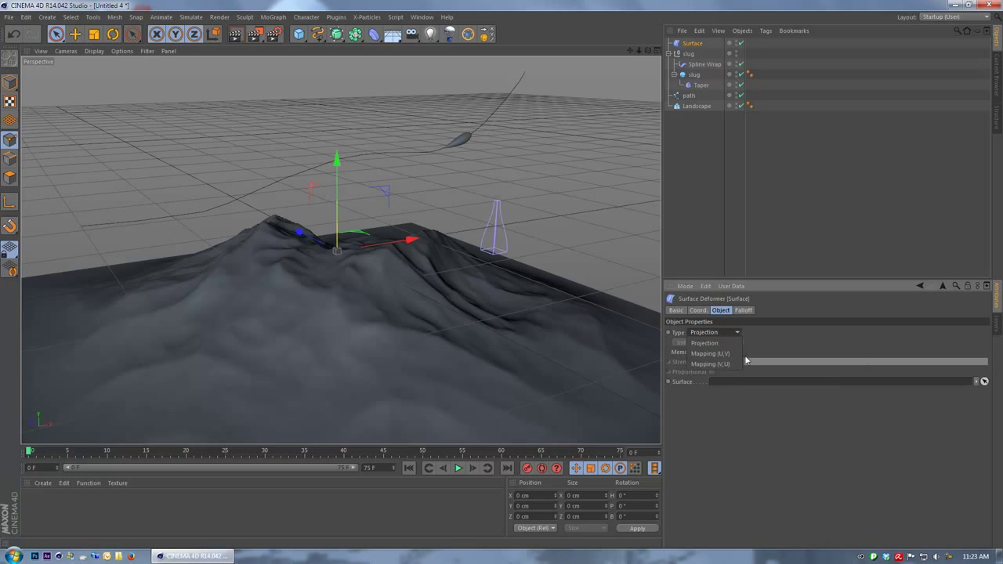
click(719, 354)
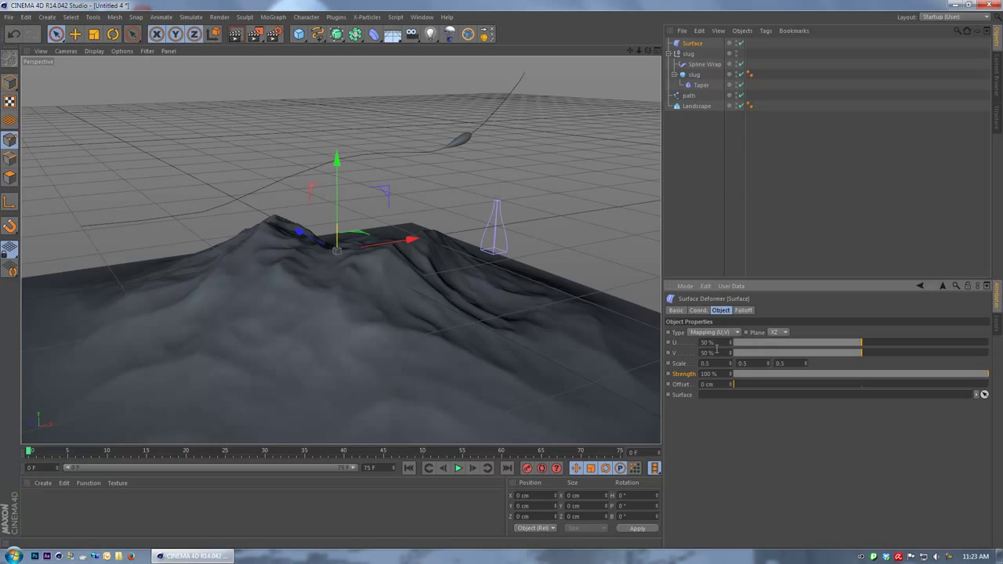
drag(696, 105, 709, 395)
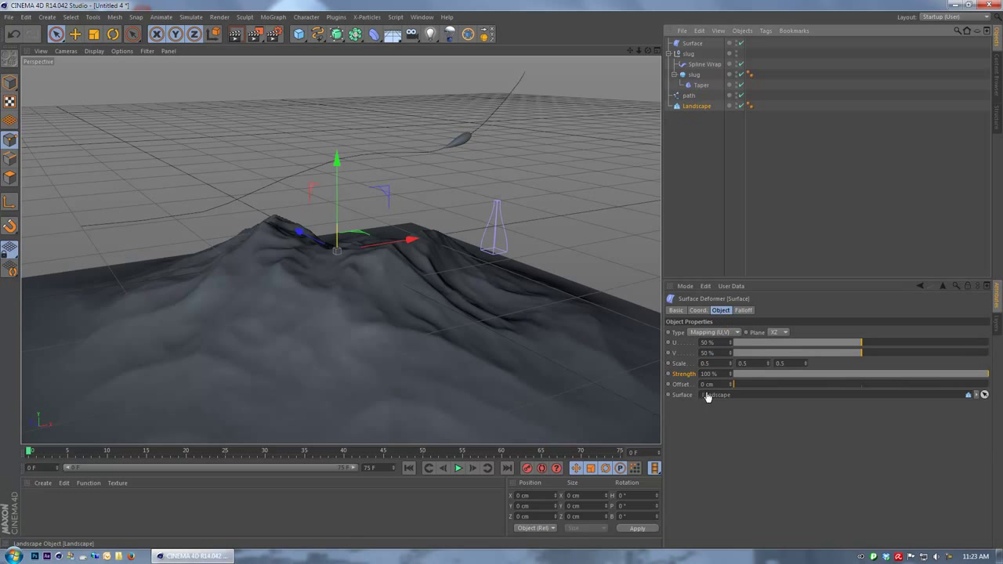
alt+drag(441, 278, 395, 288)
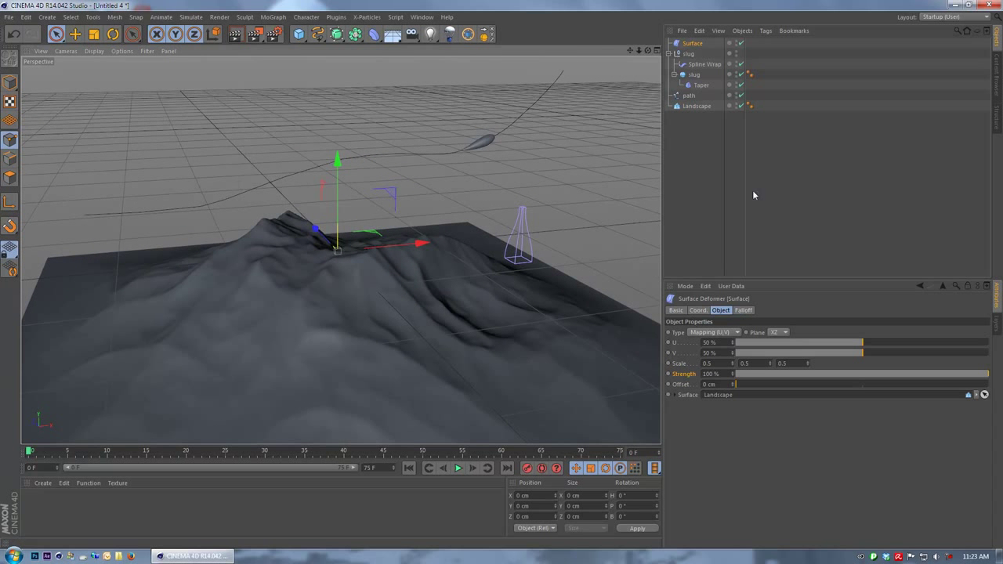
Set the Surface deformer's mapping plane to XY
click(691, 44)
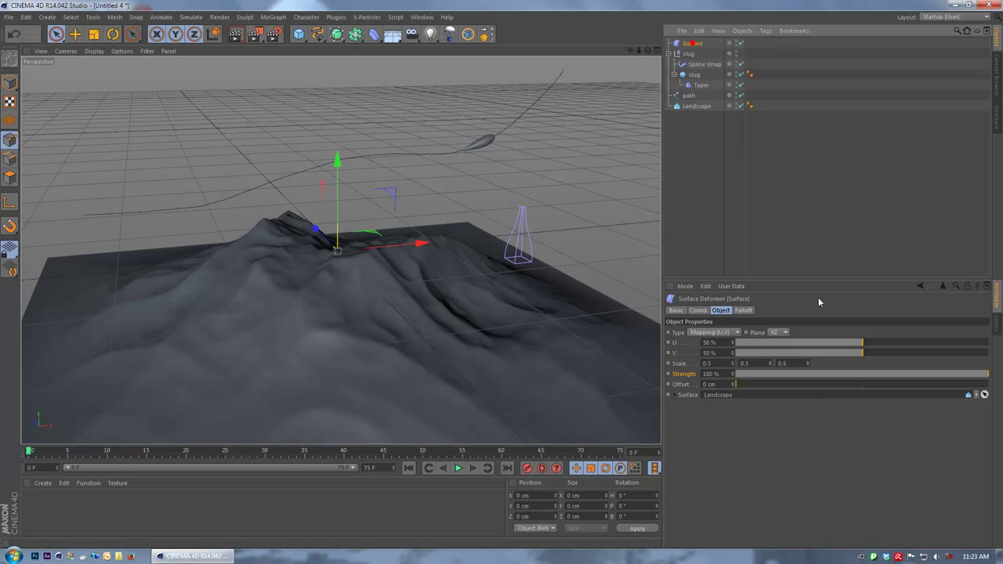
click(778, 332)
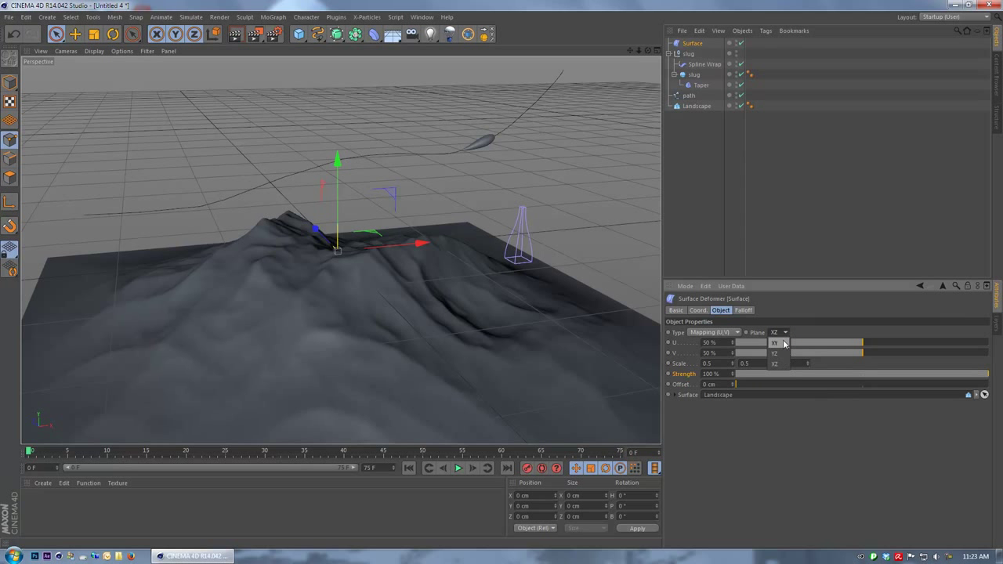
click(782, 344)
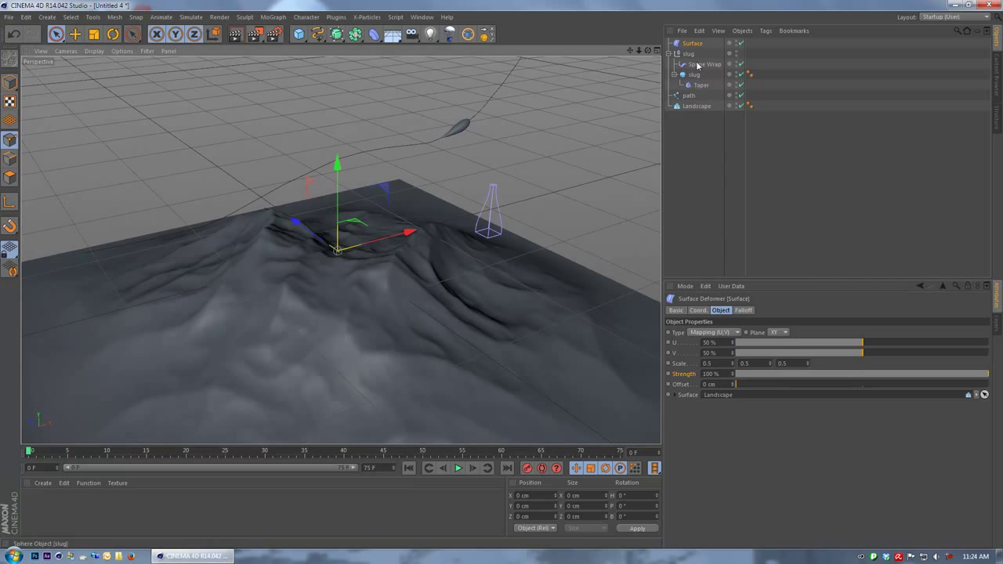
Make the Surface deformer a child of the path spline and set its offset to 3 cm
drag(688, 95, 703, 49)
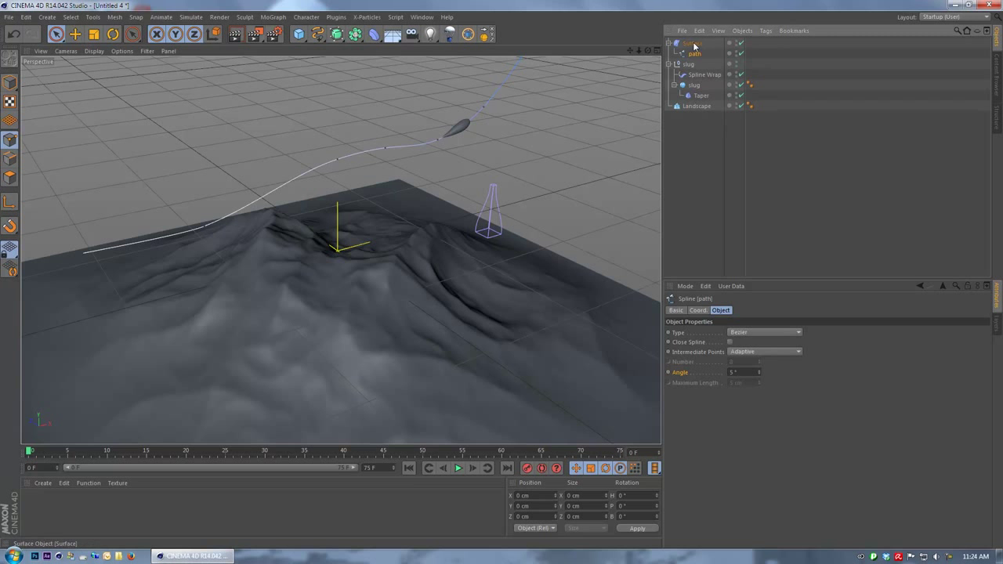
drag(701, 138, 694, 106)
alt+middle_drag(419, 284, 476, 248)
alt+drag(488, 274, 525, 263)
alt+drag(513, 304, 370, 197)
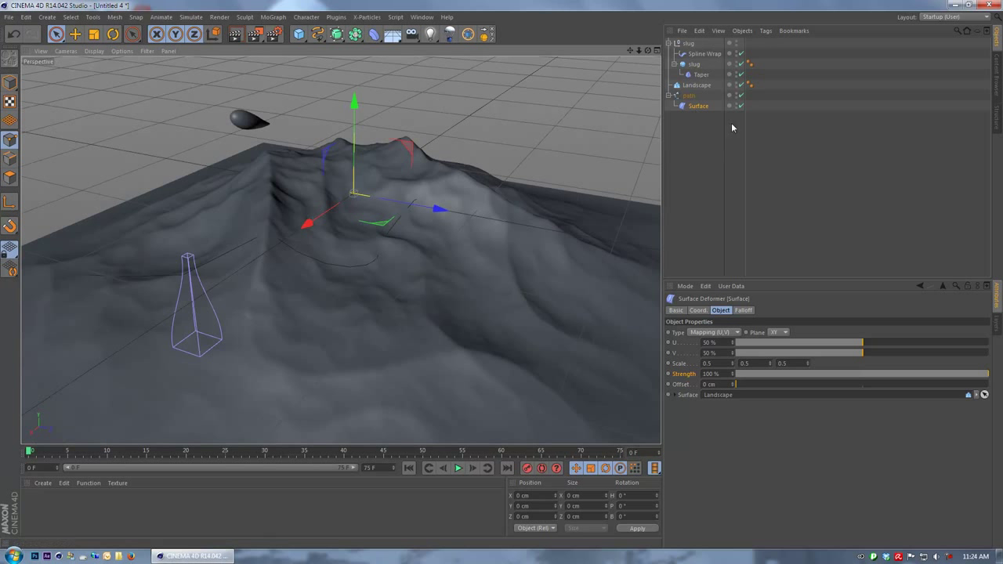
click(720, 383)
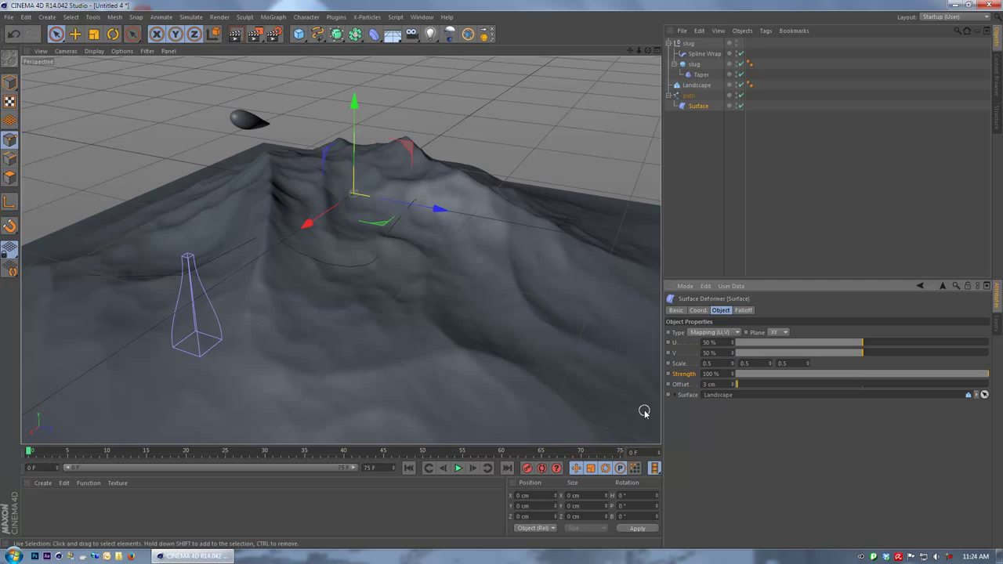
alt+drag(345, 259, 521, 266)
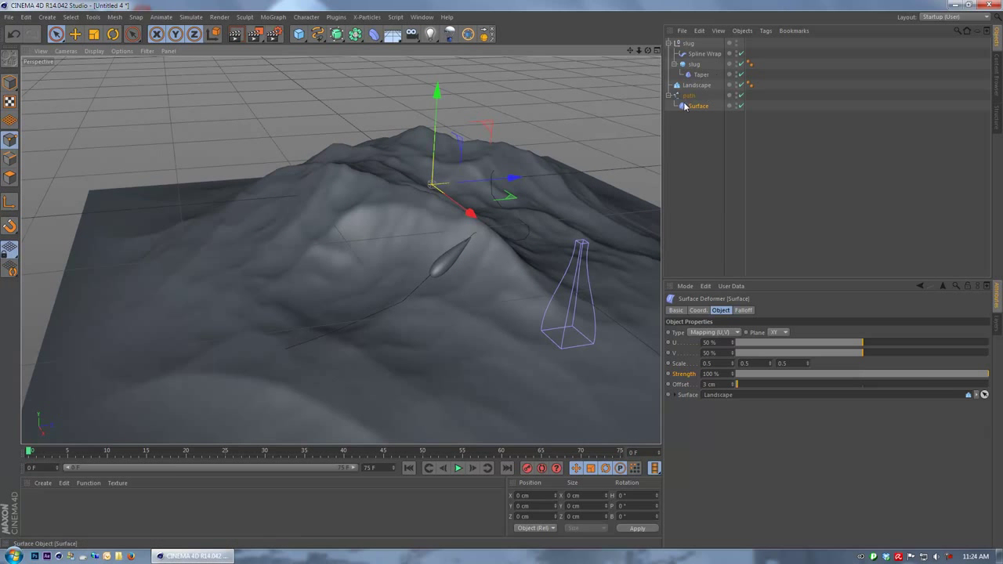
Set the Spline Wrap offset to 0% and keyframe it at frame 0
click(703, 54)
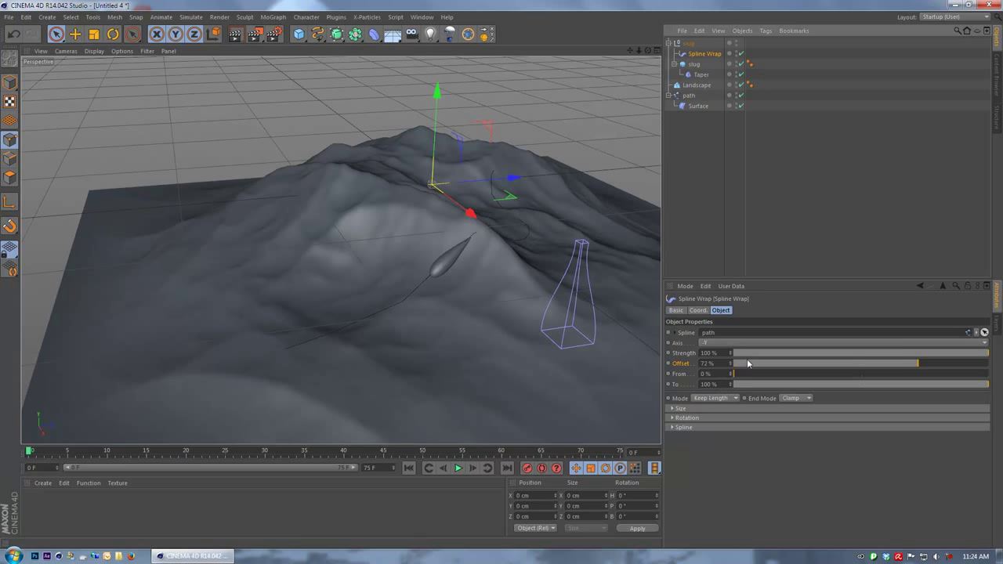
drag(747, 364, 733, 363)
alt+drag(577, 365, 539, 368)
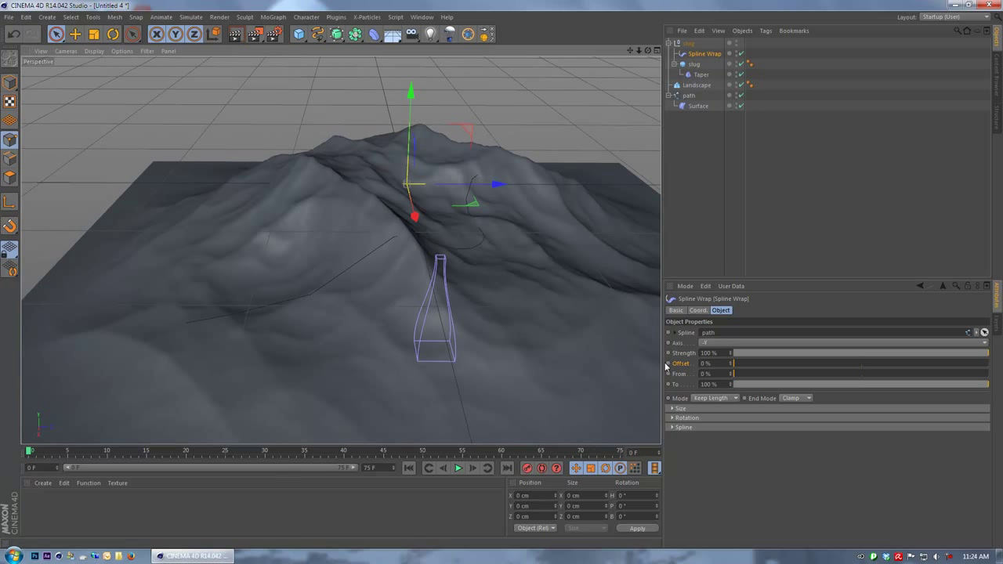
click(668, 364)
Keyframe the Spline Wrap offset at 100% on frame 71, and scrub back to frame 34 to preview the motion
drag(30, 453, 113, 459)
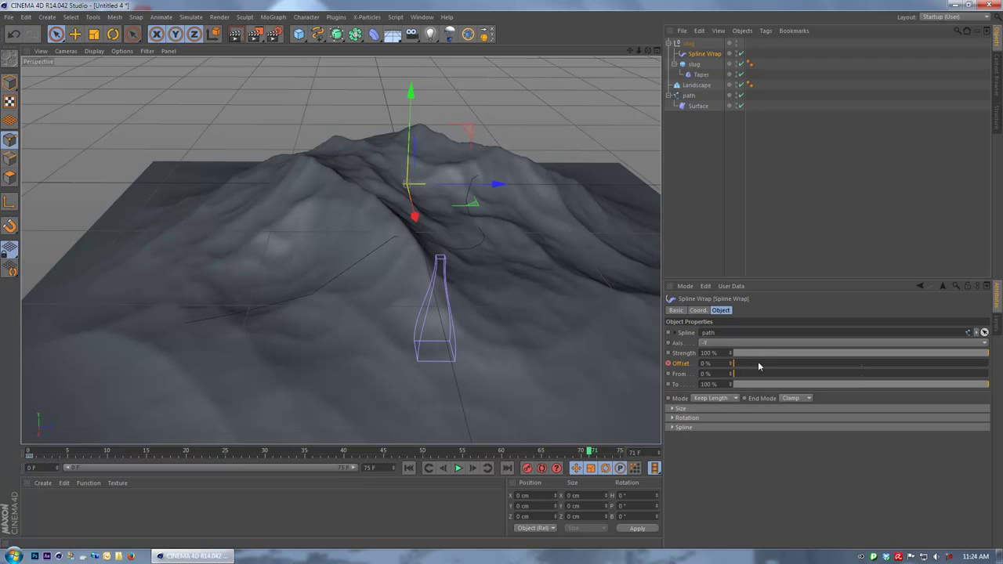
drag(759, 366, 989, 363)
click(668, 364)
drag(577, 453, 297, 452)
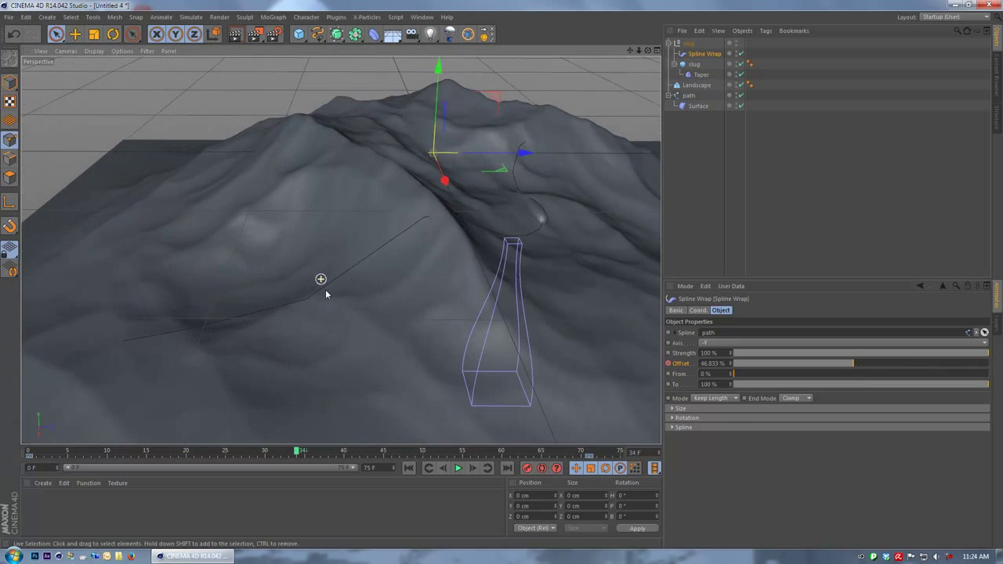
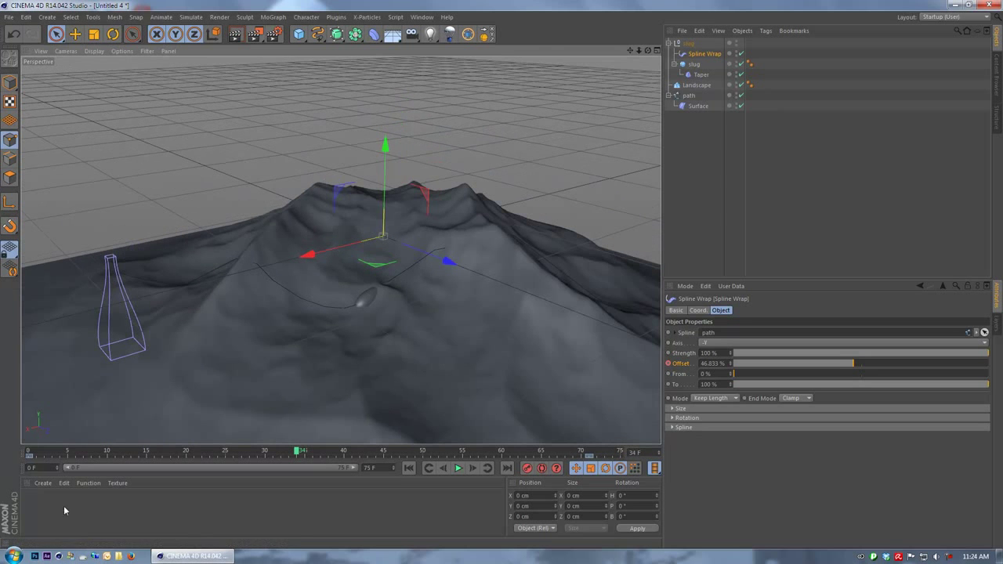
Create a new material and apply it to the landscape
drag(33, 501, 316, 393)
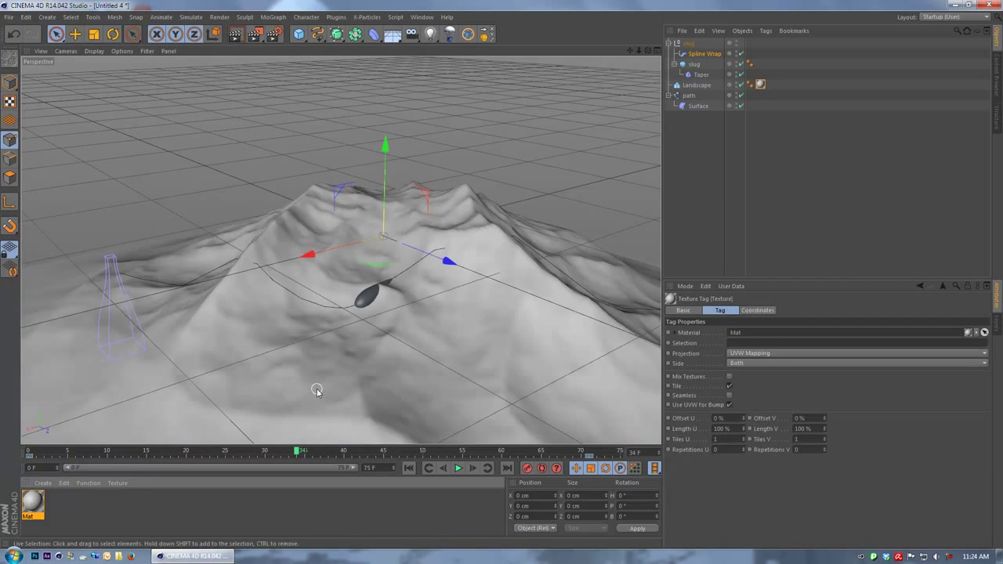
alt+right_drag(316, 390, 403, 335)
alt+drag(401, 335, 431, 355)
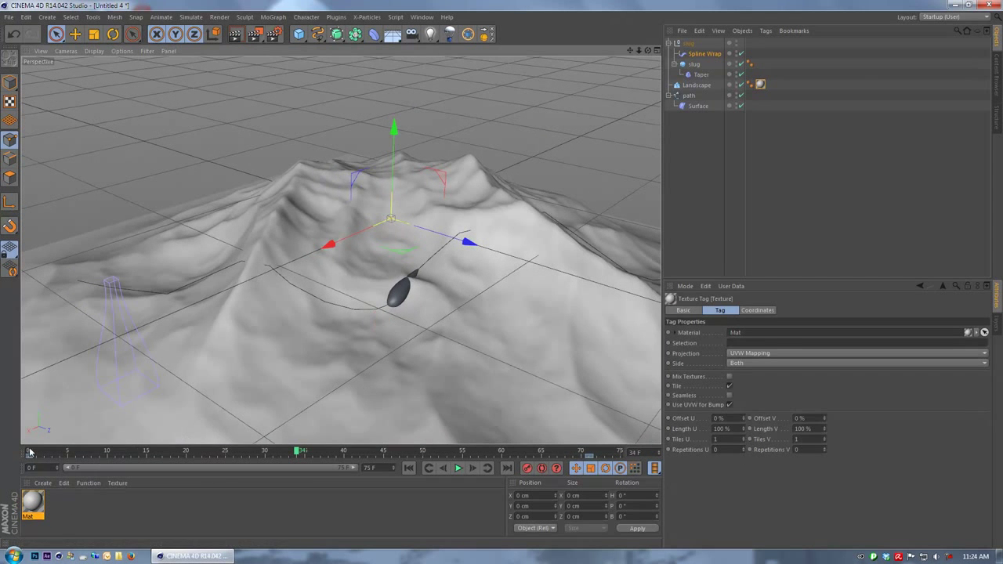
Scrub the timeline to frame 26 to check how the slug follows the path over the landscape
drag(36, 453, 54, 453)
drag(133, 468, 233, 471)
alt+drag(505, 336, 461, 336)
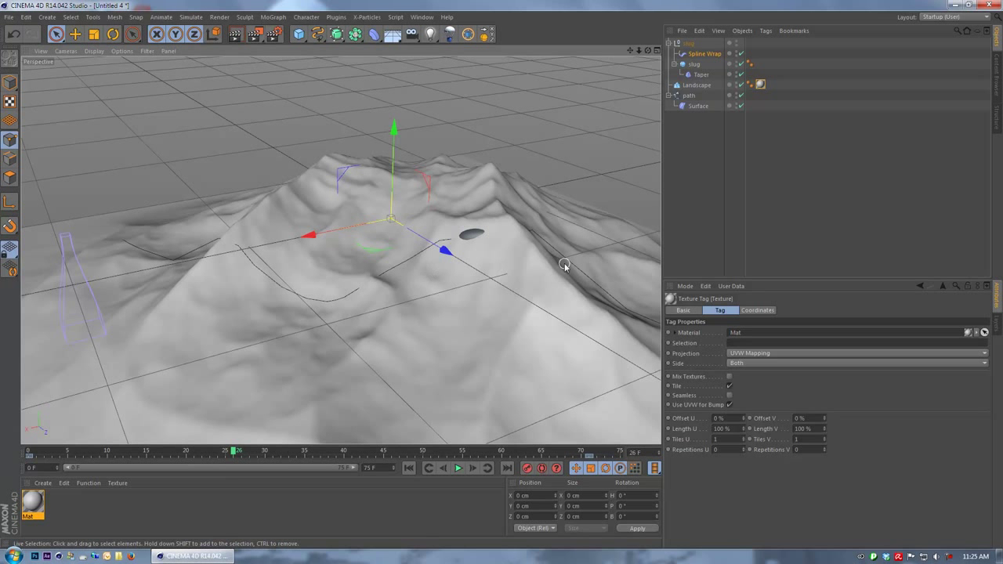
Change the path spline's type to Cubic and its intermediate points to Natural with a number of 64
alt+drag(485, 226, 392, 291)
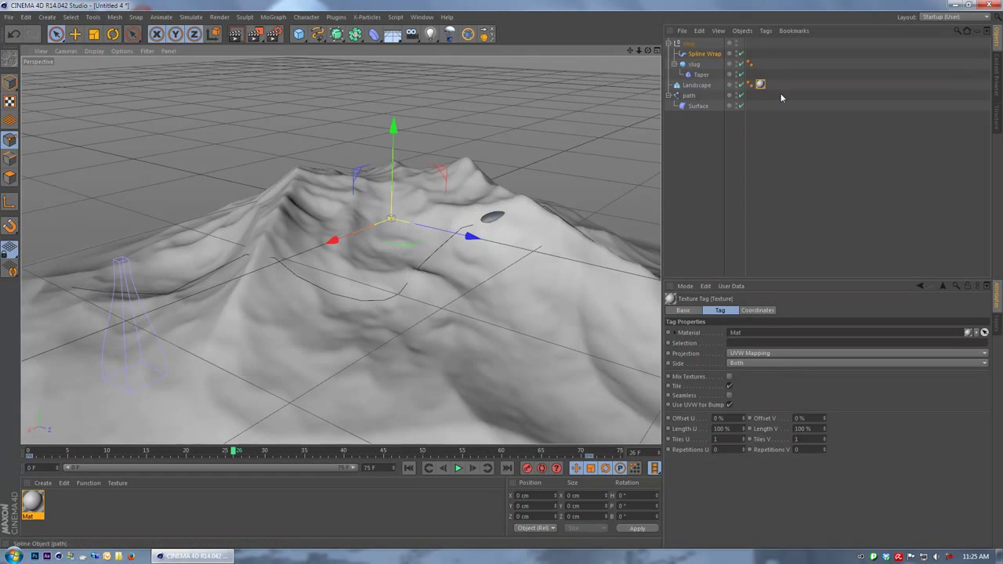
click(688, 96)
click(750, 332)
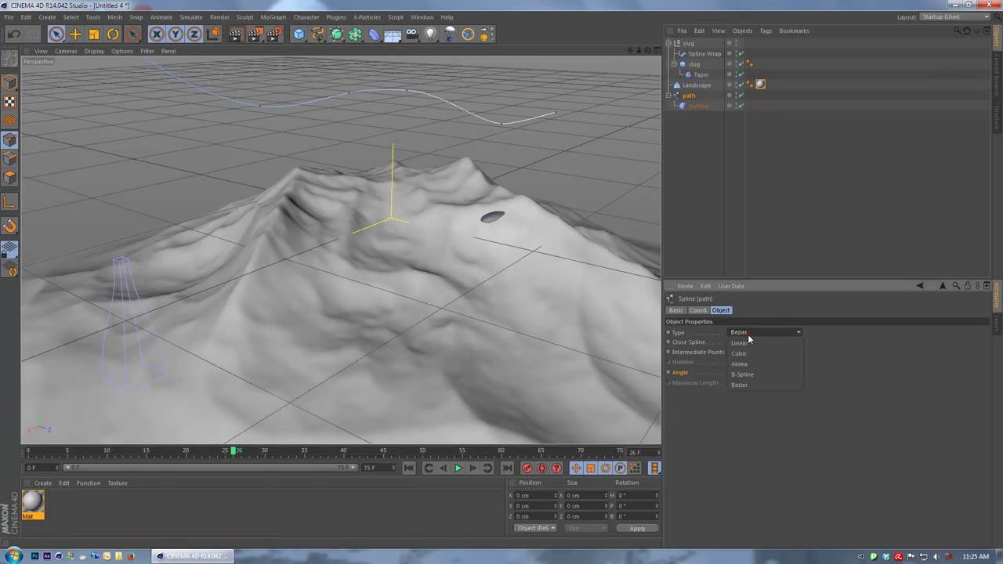
click(748, 354)
click(744, 354)
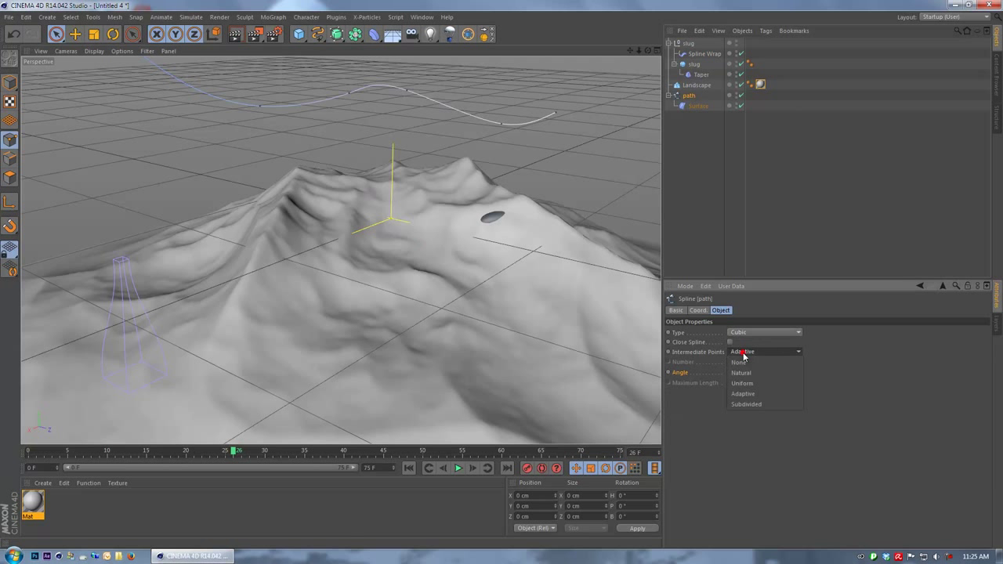
click(742, 373)
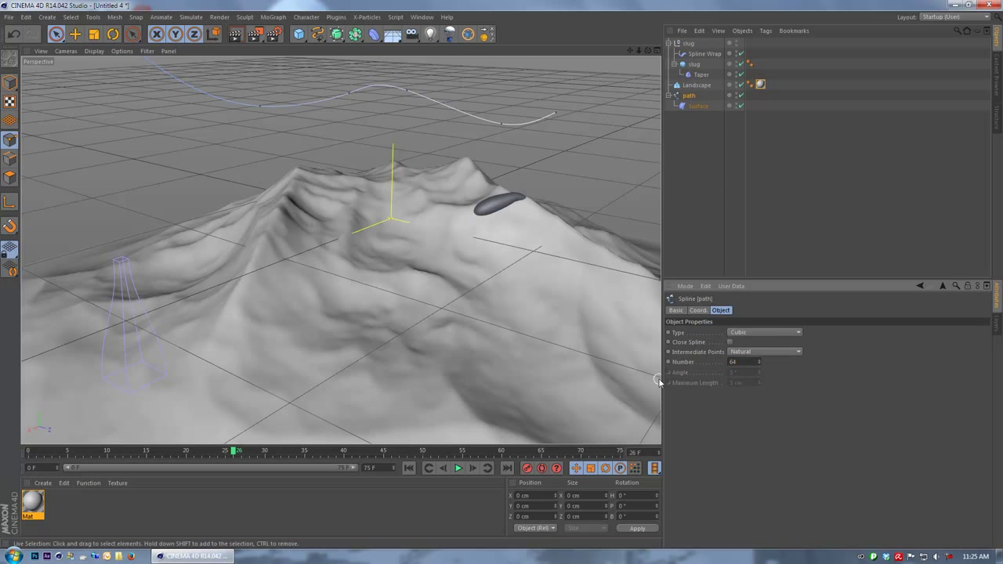
Scrub the animation from the start to frame 43 and examine how the slug bends over the ridge
alt+drag(453, 307, 464, 349)
drag(32, 452, 79, 455)
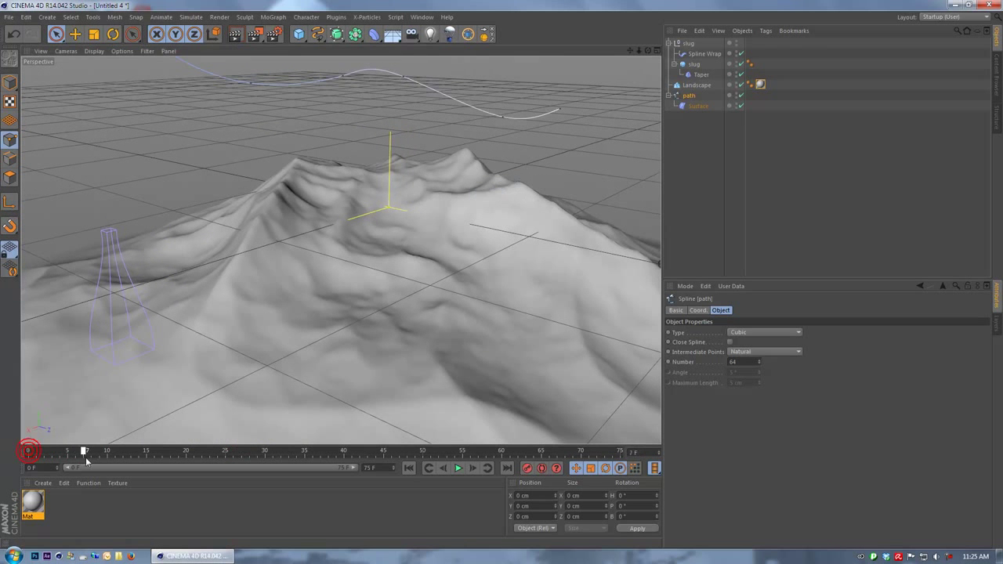
drag(210, 462, 369, 453)
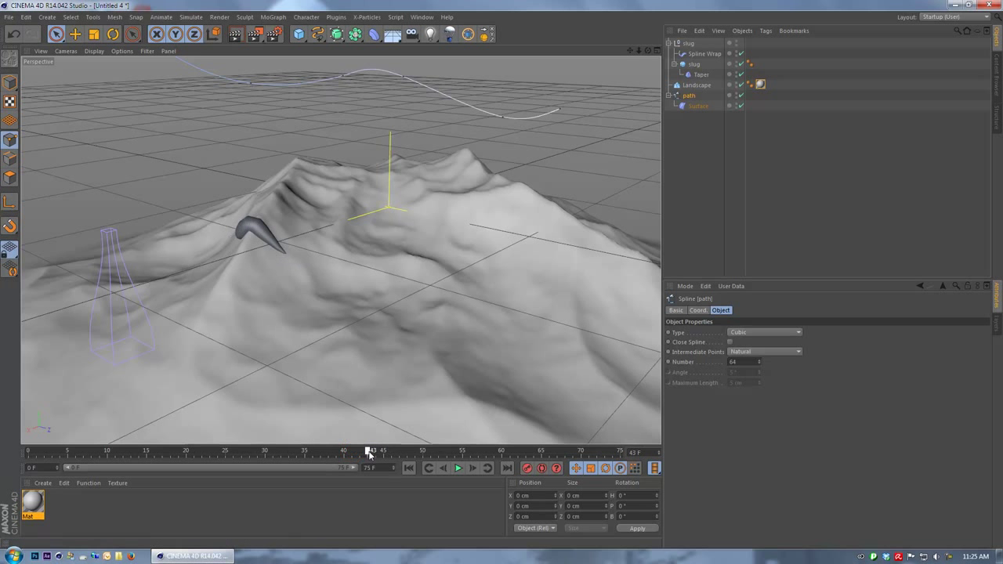
alt+drag(358, 238, 392, 252)
alt+right_drag(392, 252, 403, 253)
alt+middle_drag(363, 220, 427, 239)
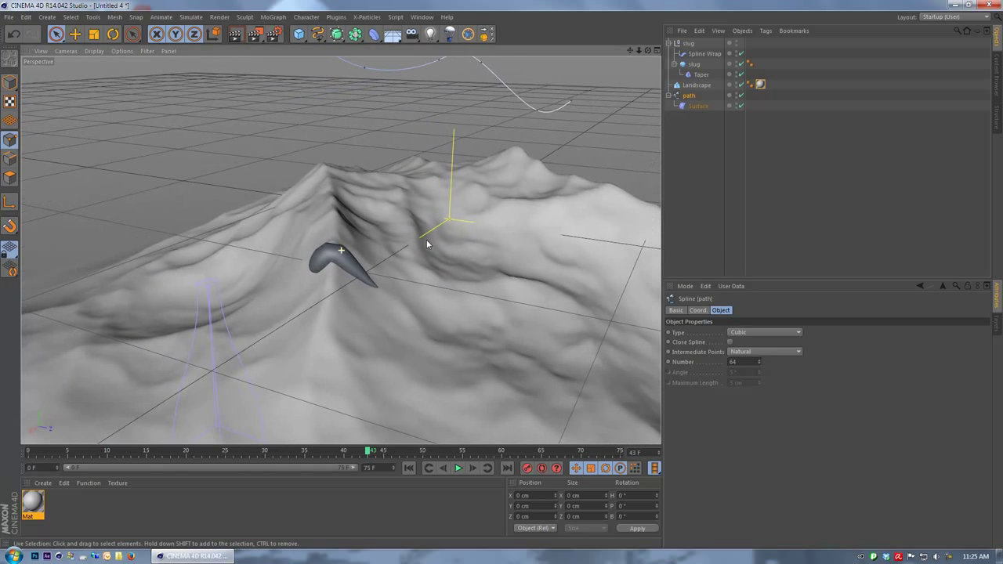
Set the slug sphere's segments to 128
click(693, 64)
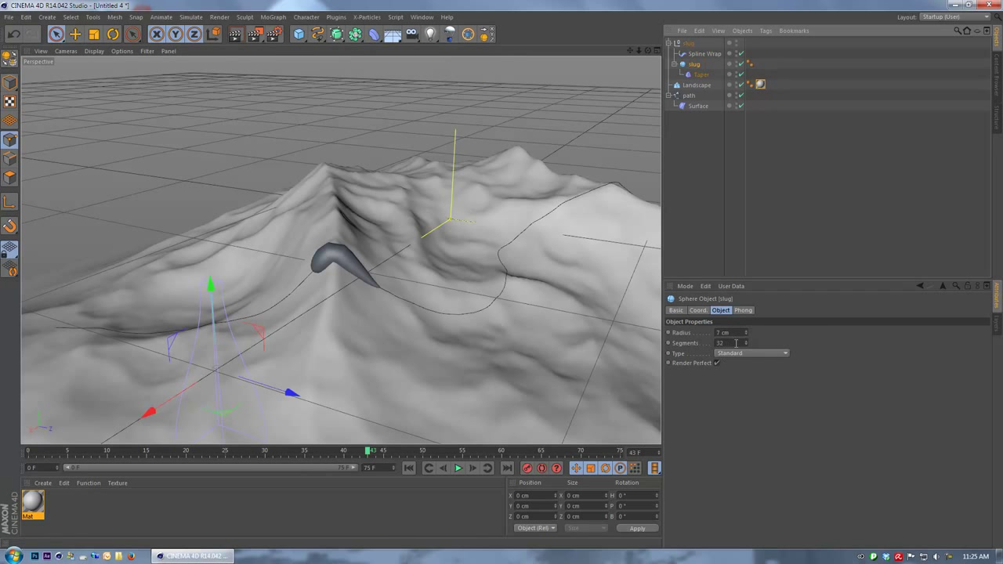
click(734, 342)
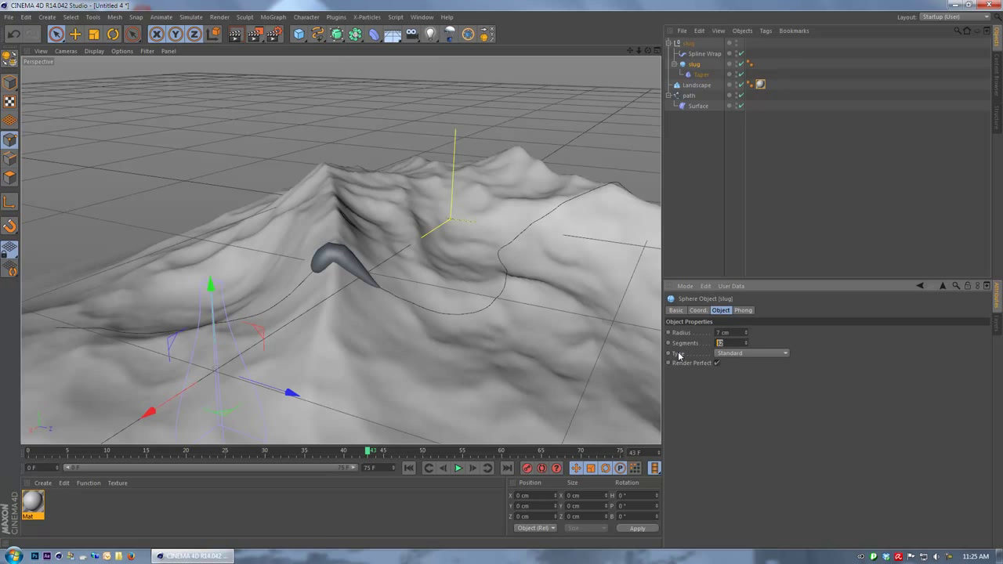
alt+drag(588, 352, 155, 443)
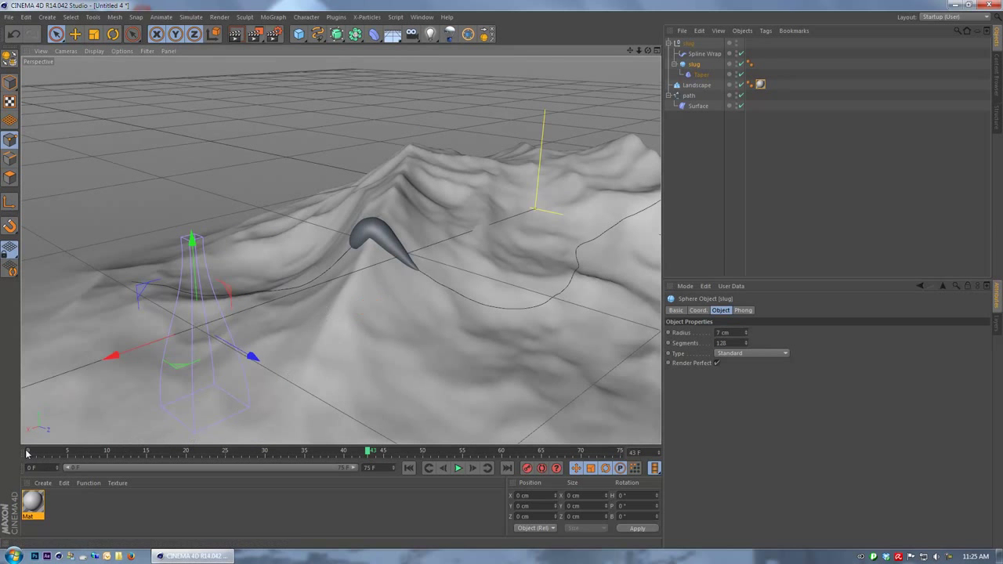
Scrub through the animation to frame 45, examining the slug's crawl along the path from several angles
drag(29, 453, 70, 454)
mouse_move(239, 473)
mouse_down()
mouse_move(314, 480)
mouse_move(298, 484)
mouse_up()
alt+drag(494, 367, 386, 285)
alt+middle_drag(387, 285, 376, 268)
mouse_move(299, 454)
mouse_down()
mouse_move(322, 453)
mouse_move(266, 451)
mouse_move(369, 451)
mouse_move(423, 262)
mouse_move(322, 226)
mouse_move(310, 120)
mouse_move(199, 145)
mouse_up()
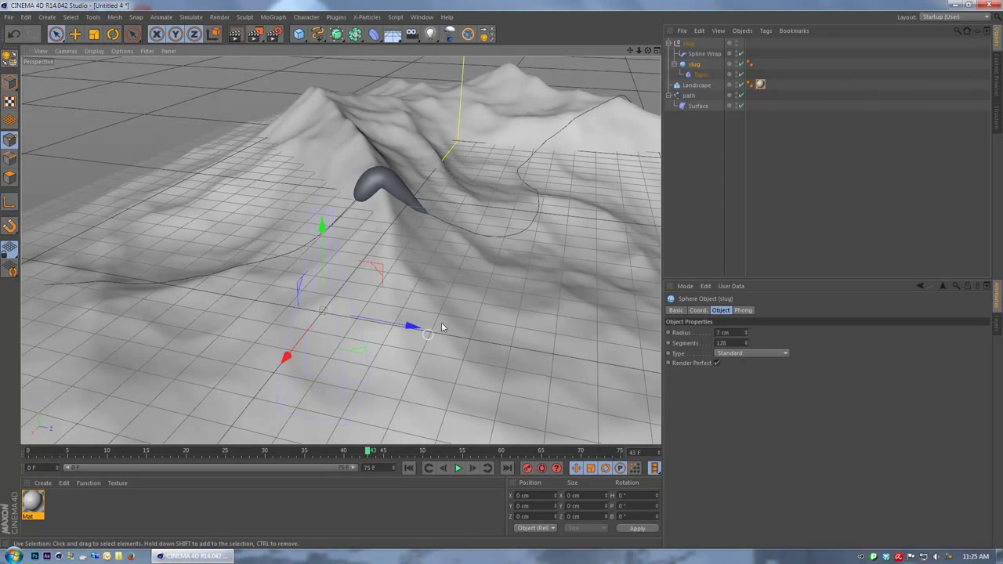
alt+drag(376, 190, 443, 400)
click(52, 453)
drag(147, 466, 383, 458)
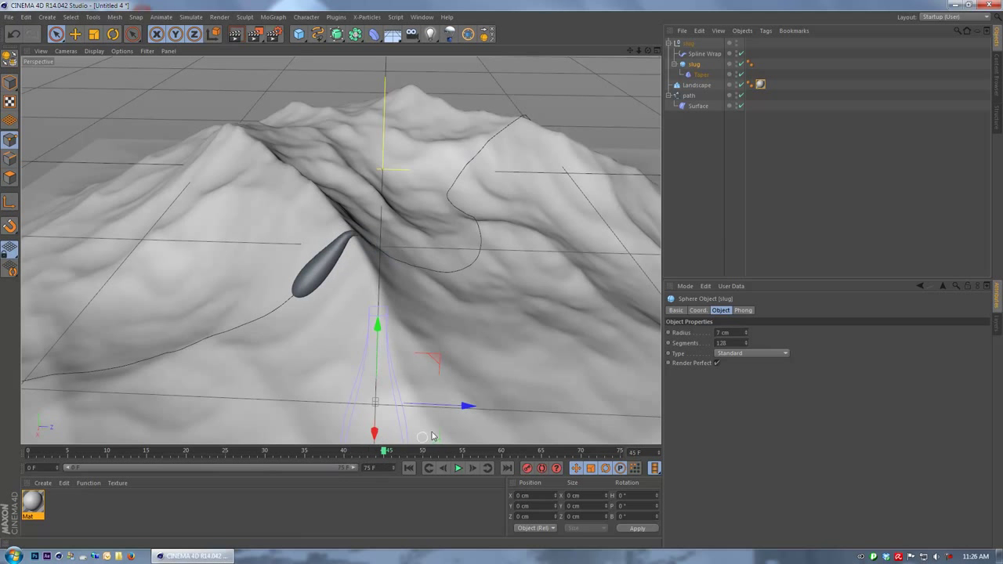
alt+middle_drag(524, 253, 499, 258)
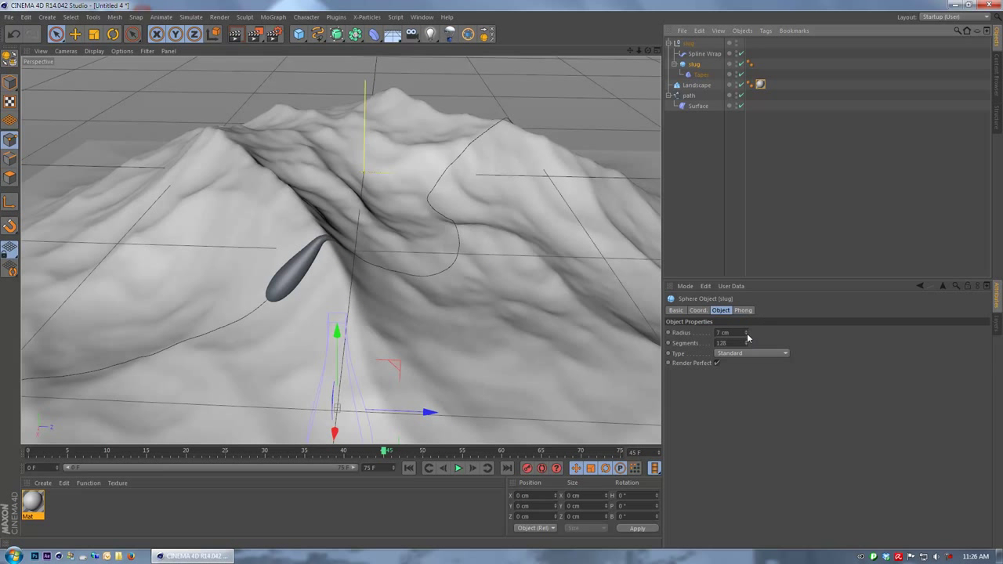
Increase the slug's radius to 9 cm, checking its shape along the path up to frame 33
mouse_move(746, 334)
mouse_down()
mouse_move(746, 320)
mouse_move(745, 339)
mouse_move(746, 329)
mouse_up()
alt+drag(396, 228, 500, 321)
drag(39, 452, 282, 484)
alt+drag(454, 398, 204, 395)
mouse_move(273, 452)
mouse_down()
mouse_move(300, 454)
mouse_move(291, 452)
mouse_up()
alt+drag(413, 306, 419, 333)
alt+drag(404, 368, 505, 385)
mouse_move(745, 333)
mouse_down()
mouse_move(745, 348)
mouse_move(745, 339)
mouse_up()
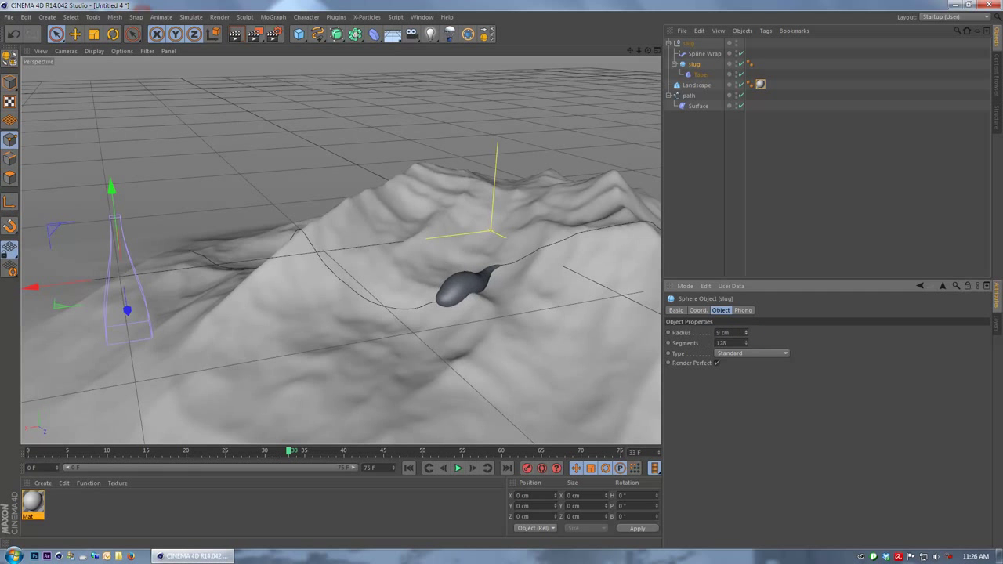
Try lowering the Taper deformer's strength to 6%
scroll(525, 245, up, 1)
click(701, 74)
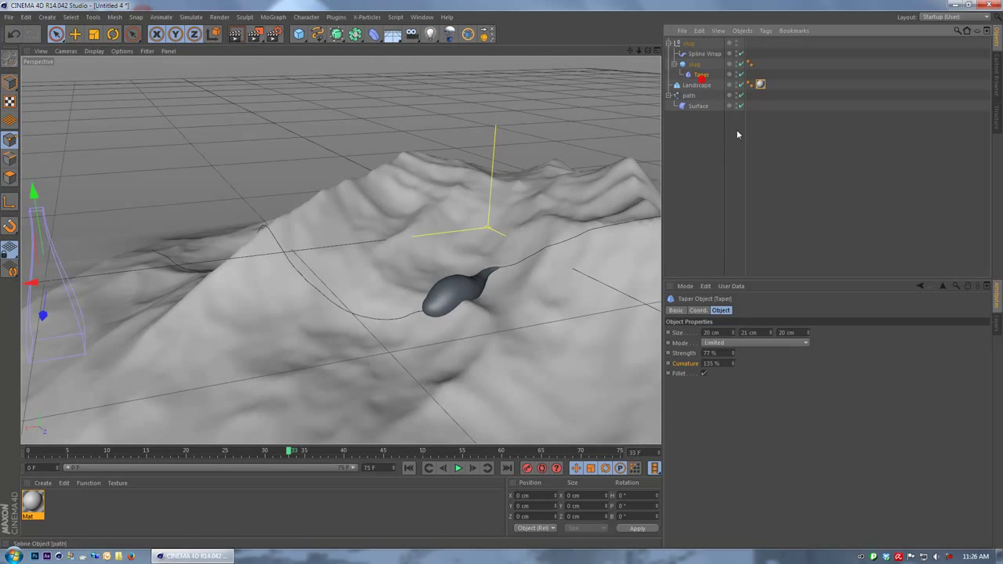
drag(733, 353, 733, 376)
alt+drag(509, 266, 467, 274)
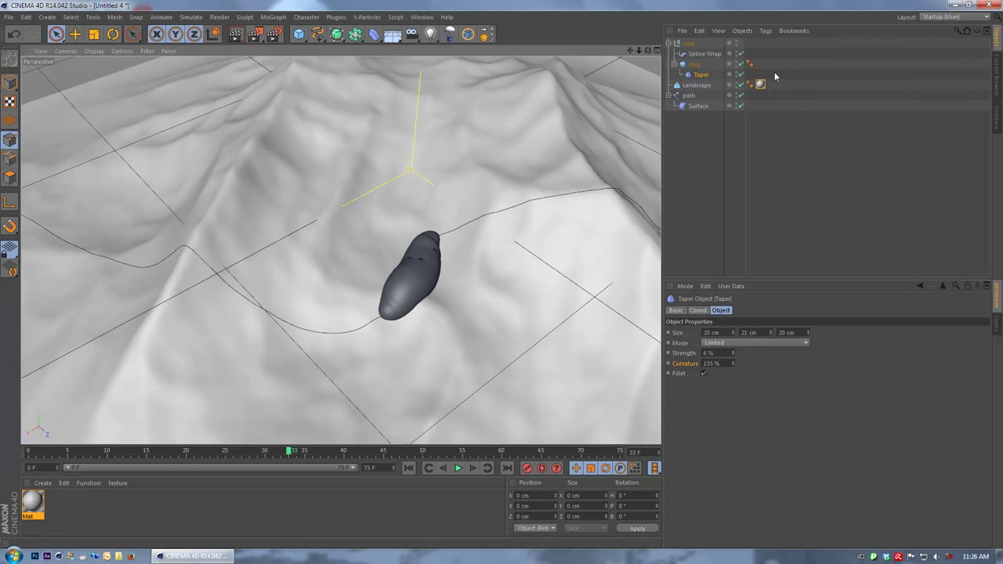
Adjust the Phong angle in the slug's Phong tag and inspect the surface shading
click(750, 63)
click(733, 342)
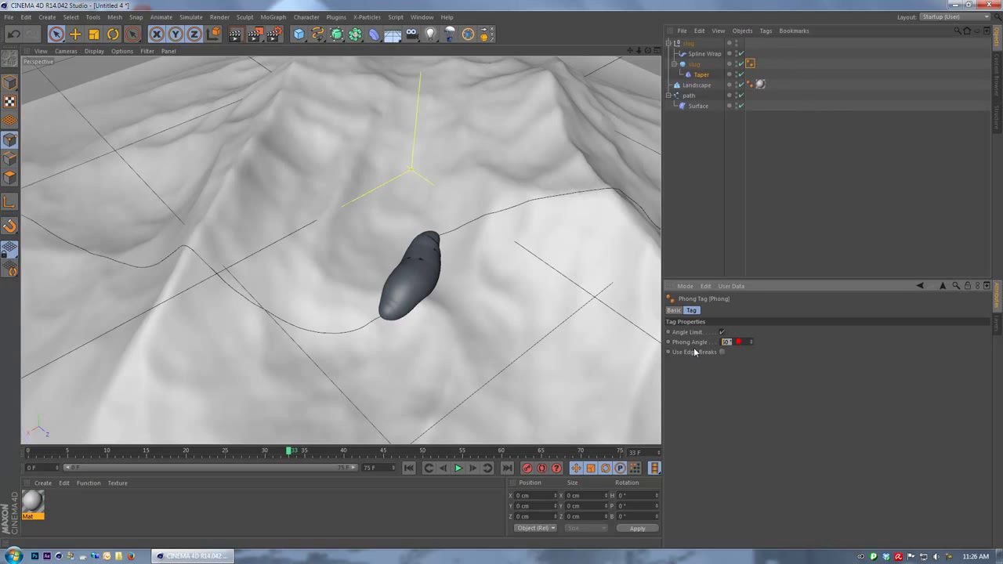
alt+drag(526, 285, 462, 262)
drag(739, 342, 695, 343)
alt+drag(461, 291, 432, 262)
Set the Taper deformer's strength to 94% and its curvature to 99%
click(701, 75)
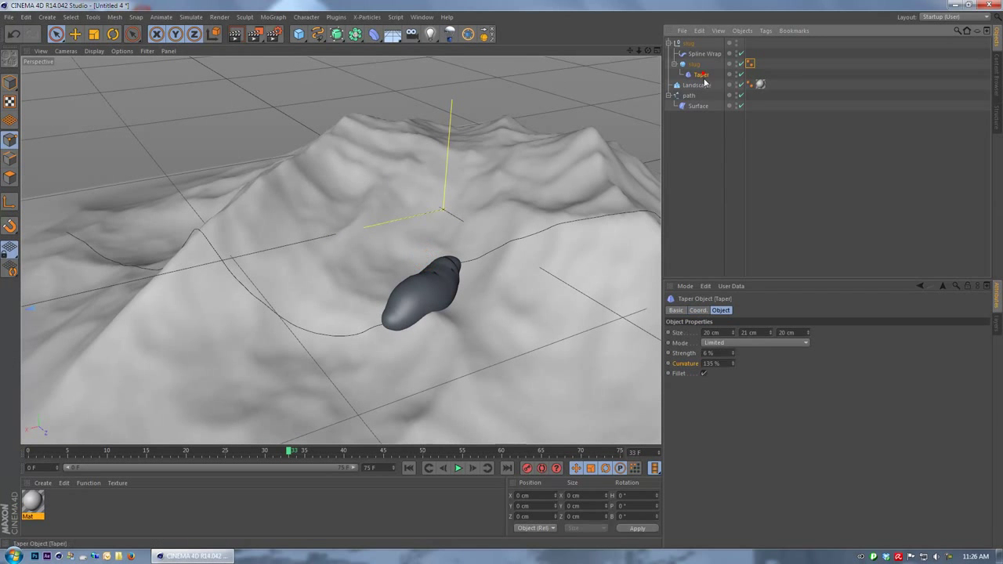
drag(733, 364, 731, 363)
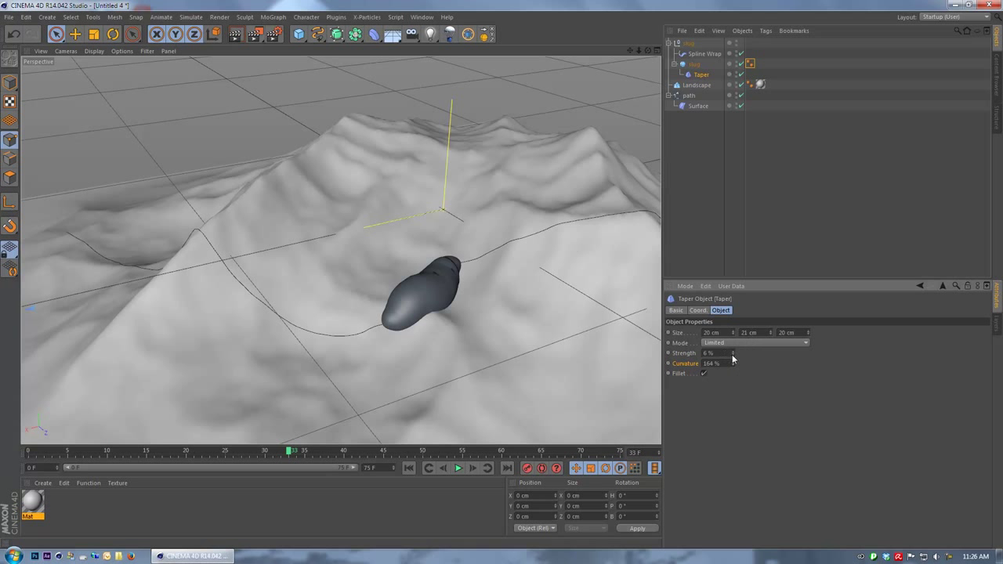
drag(732, 352, 732, 359)
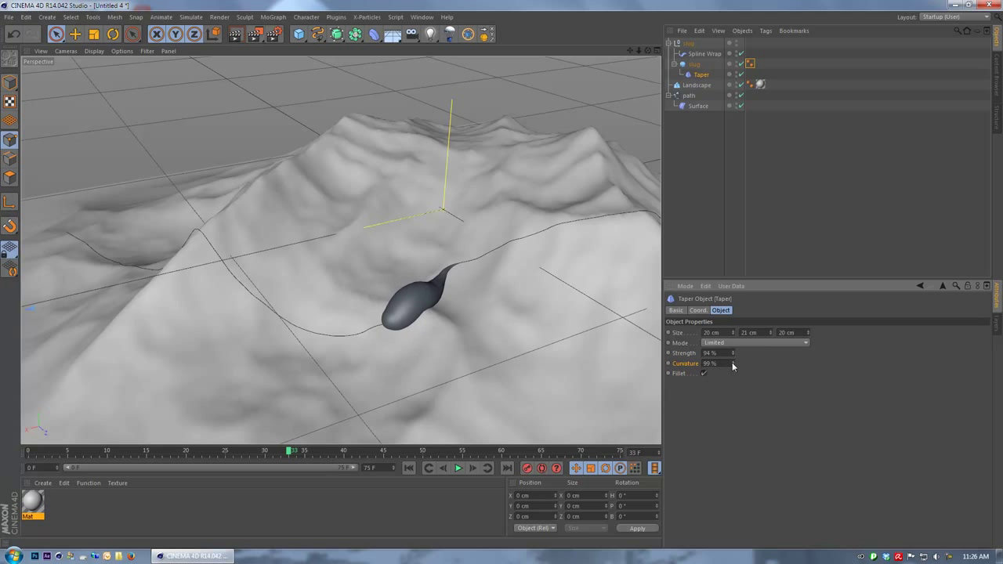
Turn off the Taper's fillet, and set its strength to 114% and its Y size to 63 cm
click(703, 374)
drag(732, 353, 732, 349)
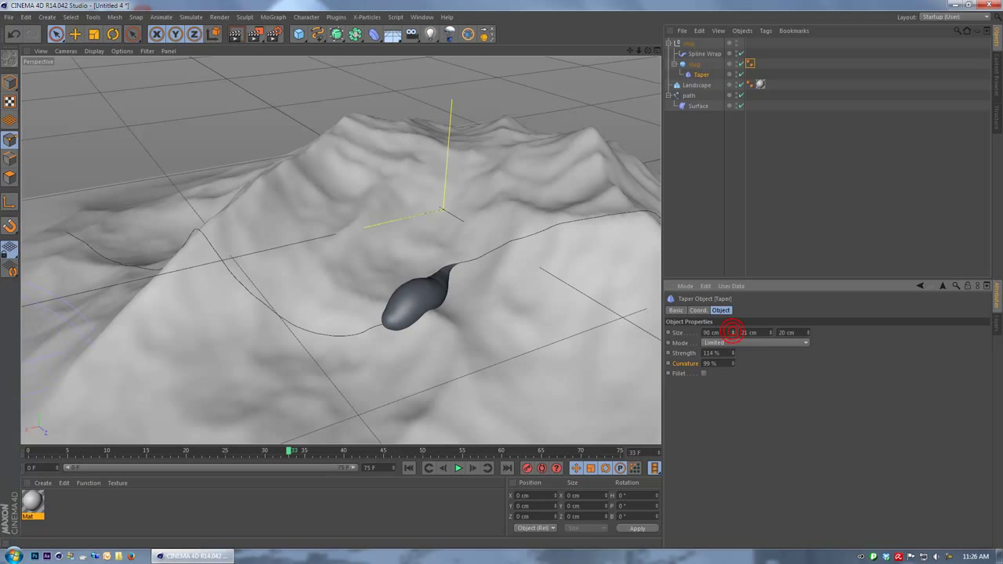
mouse_move(771, 335)
mouse_down()
mouse_move(771, 321)
mouse_move(771, 343)
mouse_up()
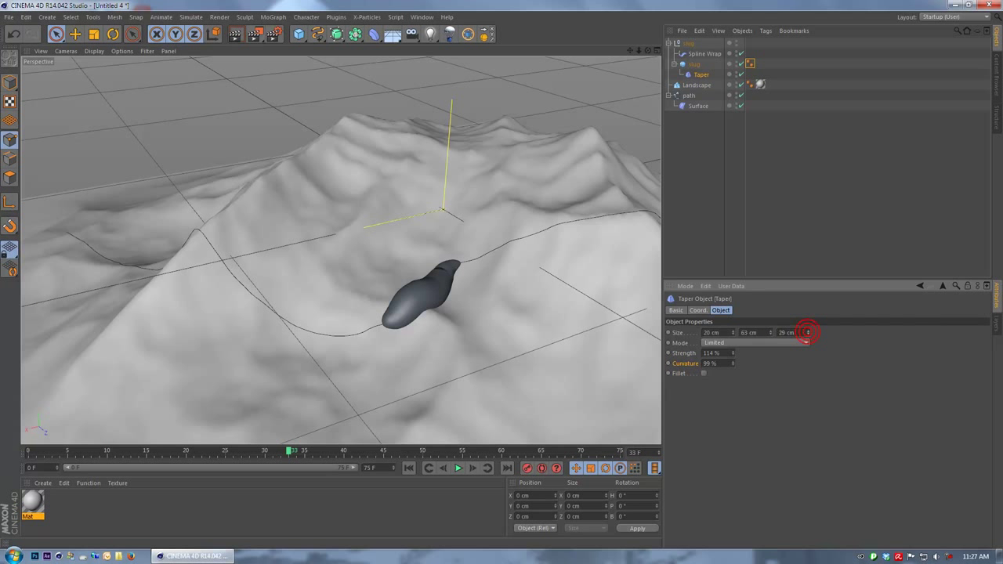
alt+drag(448, 270, 434, 332)
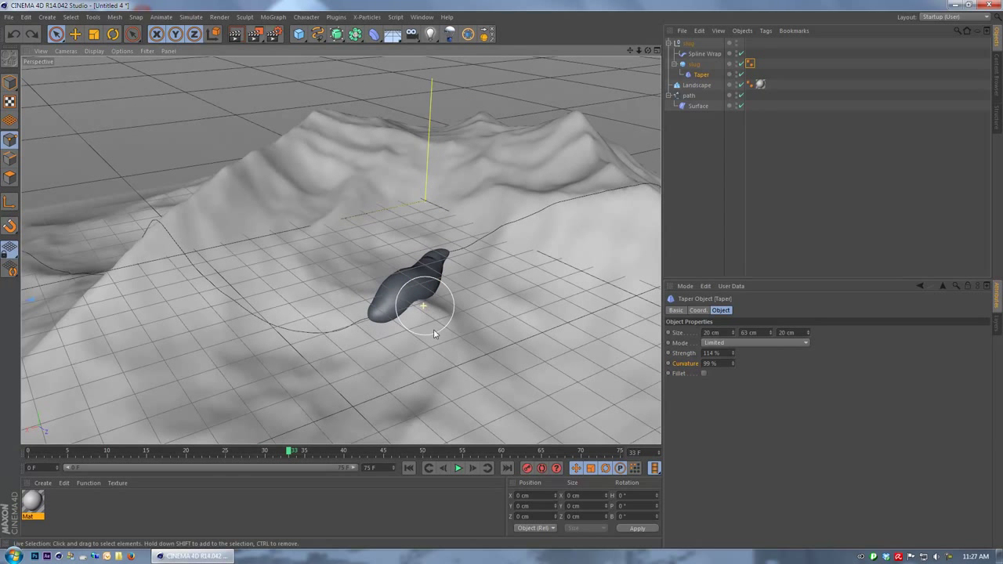
Try changing the slug's Y scale, and undo the change
click(694, 63)
click(697, 310)
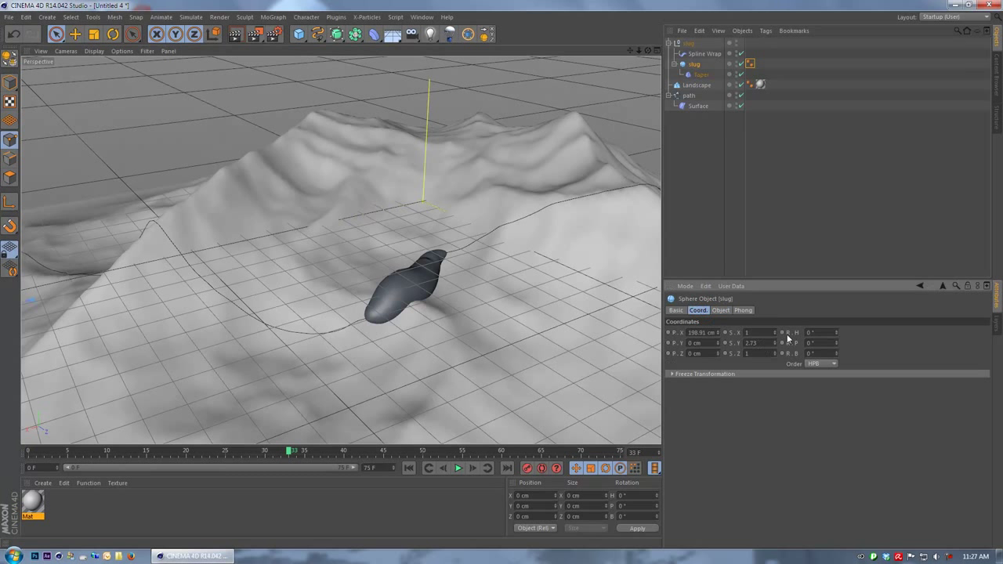
drag(776, 345, 774, 366)
key(ctrl+z)
key(ctrl+z)
Raise the Taper deformer's strength to 124% and enable its fillet
alt+drag(389, 334, 519, 311)
mouse_move(240, 297)
alt+mouse_down()
mouse_move(392, 301)
mouse_move(210, 319)
mouse_move(291, 342)
mouse_move(327, 308)
mouse_move(235, 358)
mouse_move(370, 375)
mouse_move(423, 378)
mouse_move(487, 309)
alt+mouse_up()
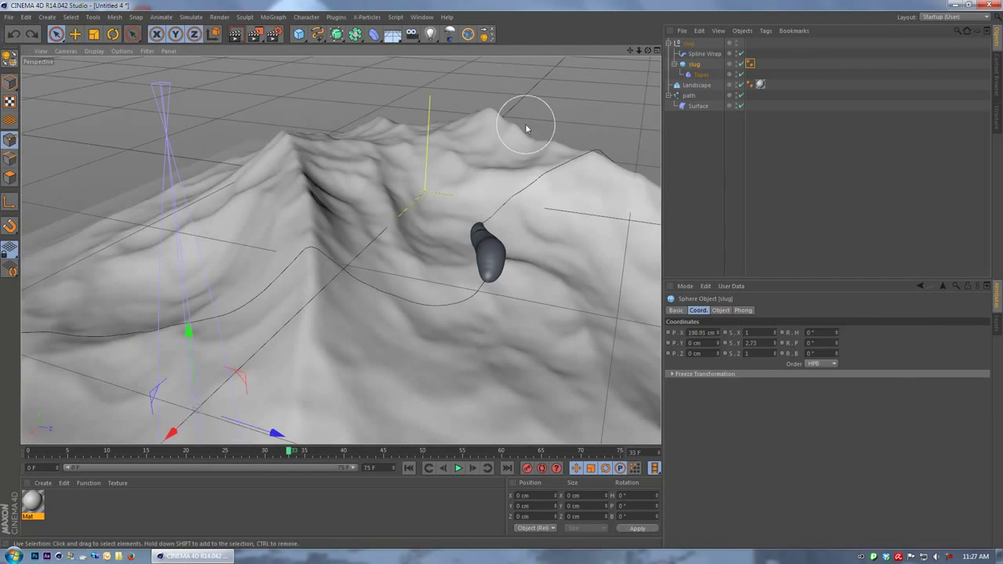
alt+drag(550, 311, 616, 202)
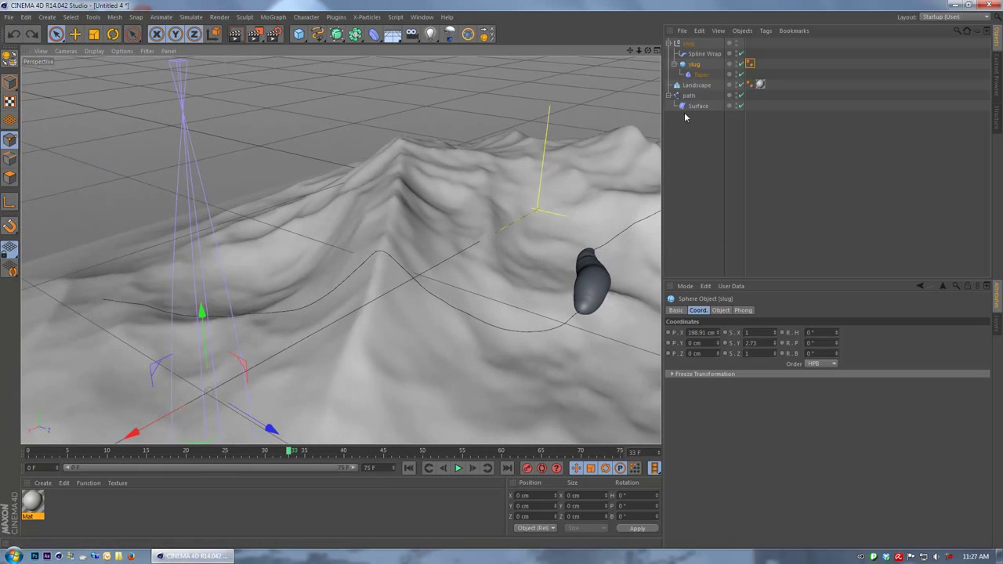
click(699, 75)
click(720, 310)
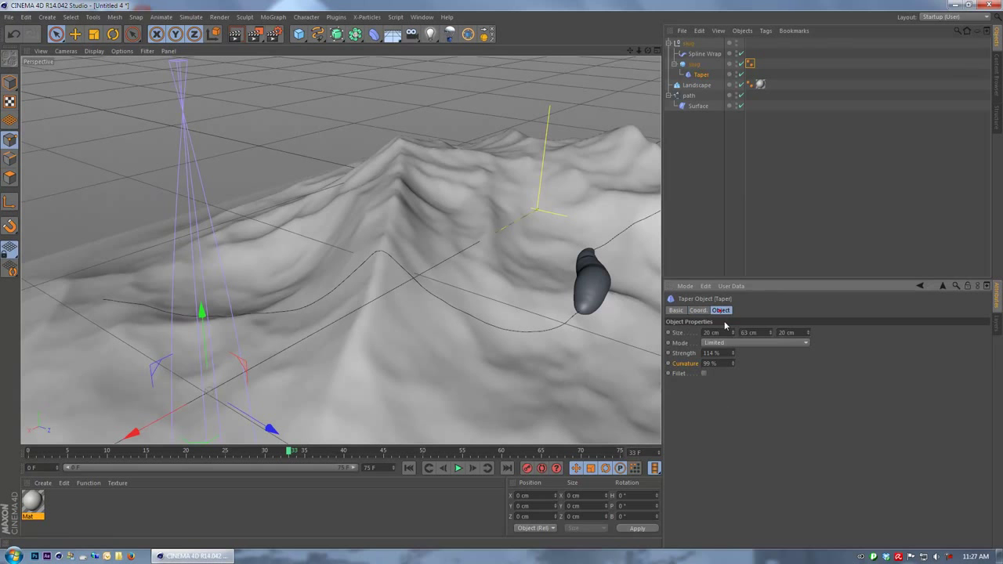
click(734, 351)
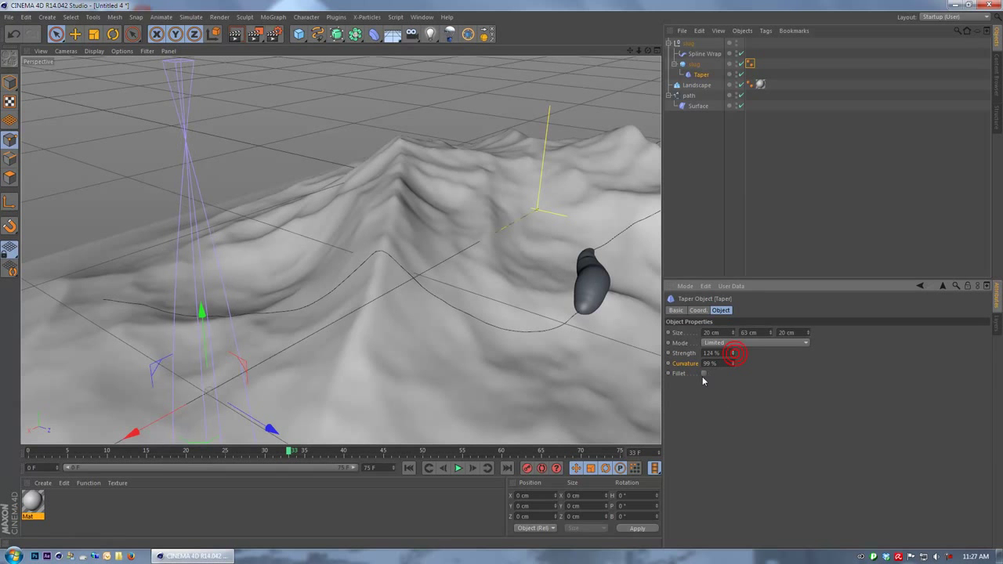
click(706, 377)
Scrub the animation to frame 38 to check the tapered slug's movement along the path
alt+drag(620, 339, 211, 252)
click(48, 455)
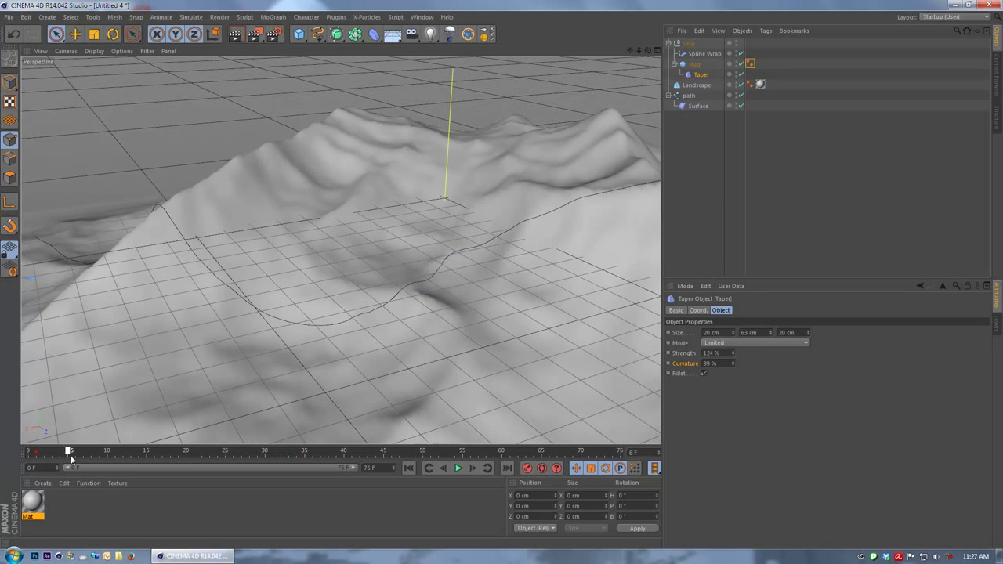
drag(174, 468, 324, 484)
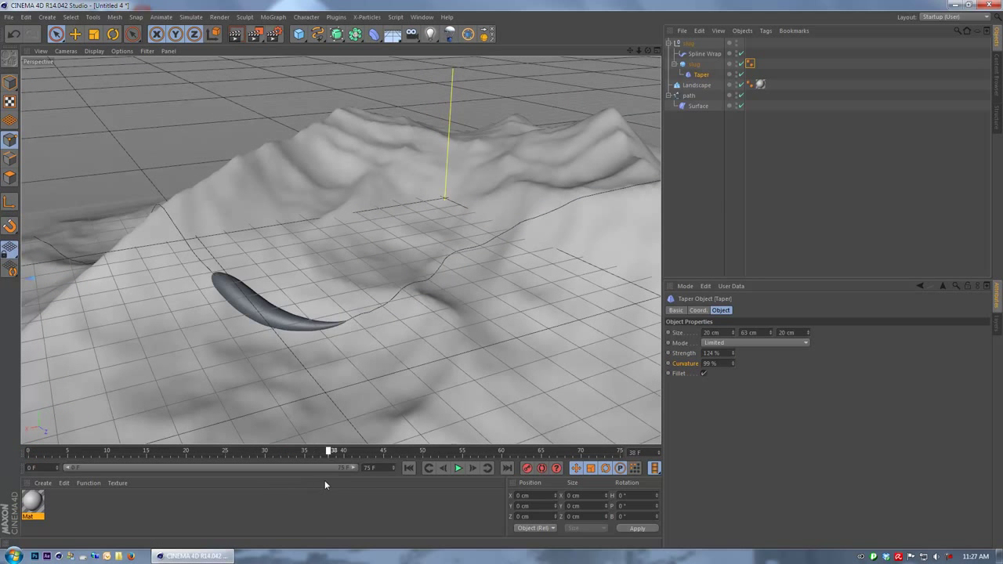
Set the Spline Wrap's To value to 85% and look closely at the slug's fit on the landscape
click(710, 54)
drag(745, 389, 954, 408)
alt+drag(383, 224, 474, 213)
scroll(522, 329, up, 2)
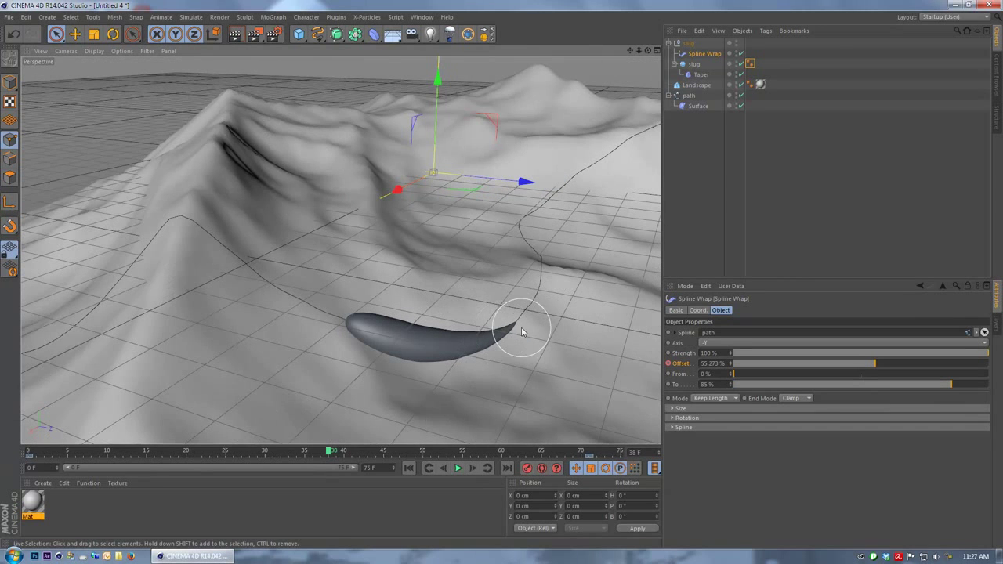
Try adjusting the banking in the Spline Wrap's rotation settings, and undo the change
click(672, 417)
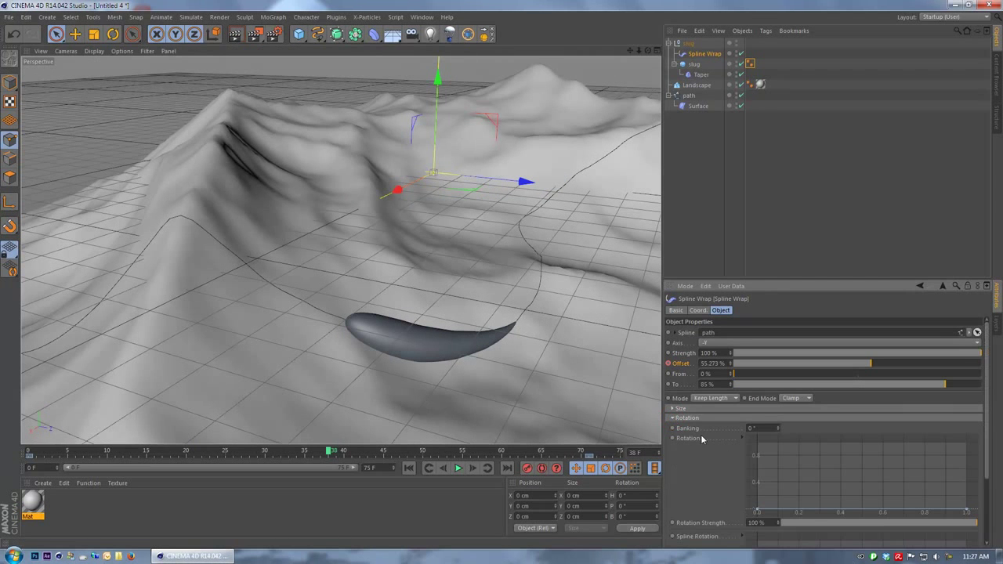
click(775, 428)
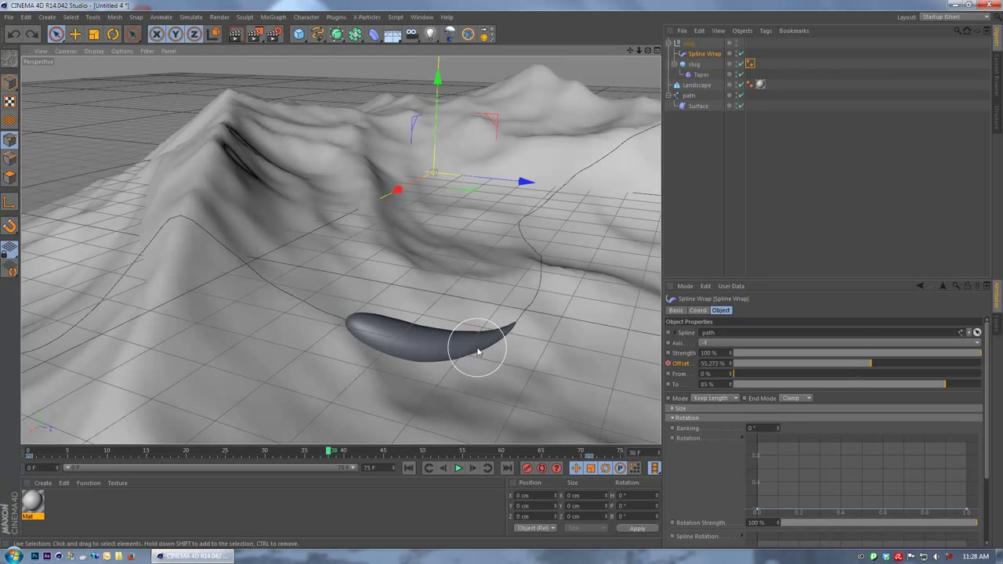
Try fattening the slug by setting its X scale to 2.98
click(694, 64)
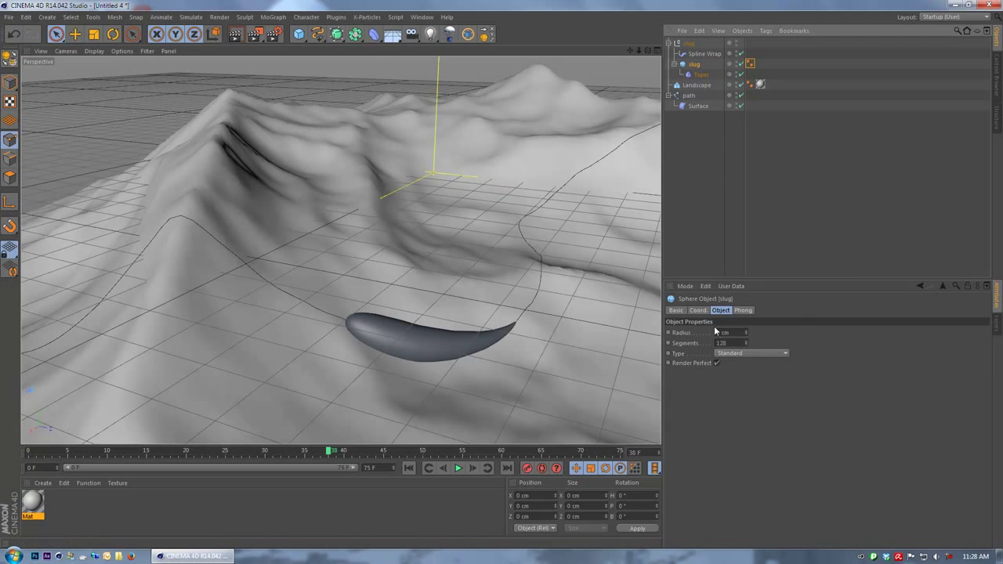
click(697, 310)
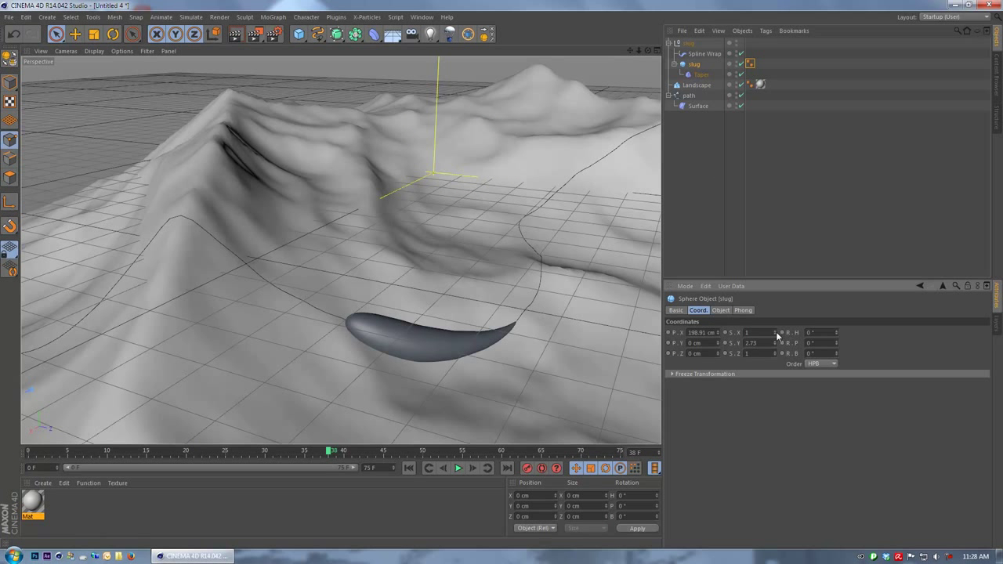
drag(776, 335, 774, 332)
alt+drag(516, 331, 342, 251)
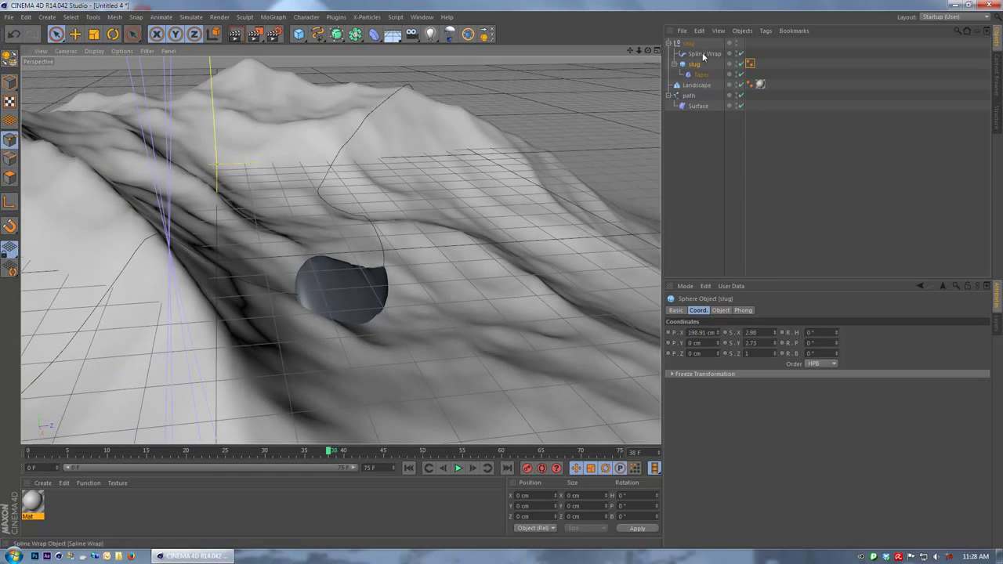
Try setting the Spline Wrap's banking to -142° and lowering both ends of its Size curve
click(703, 54)
click(721, 310)
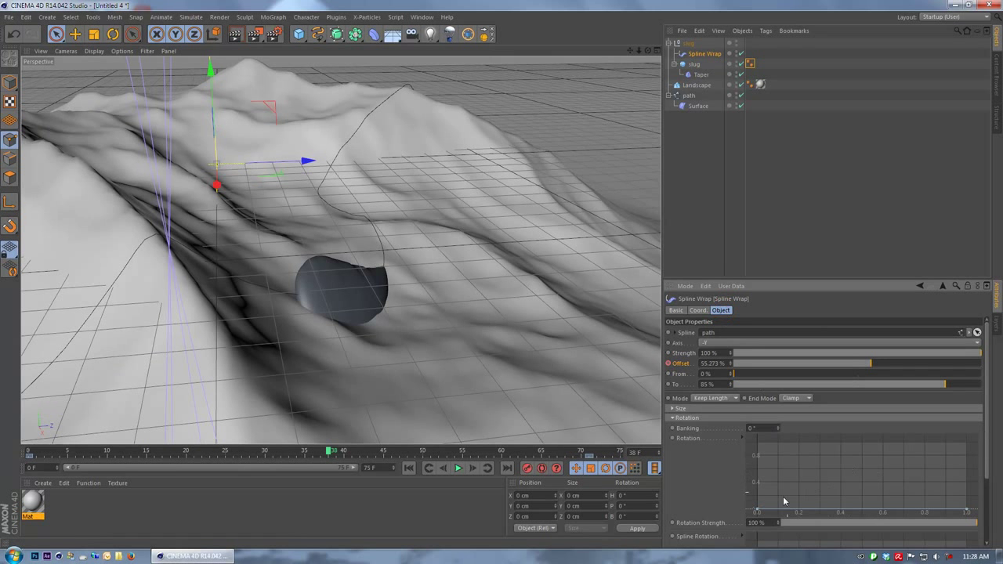
drag(777, 428, 777, 452)
click(673, 409)
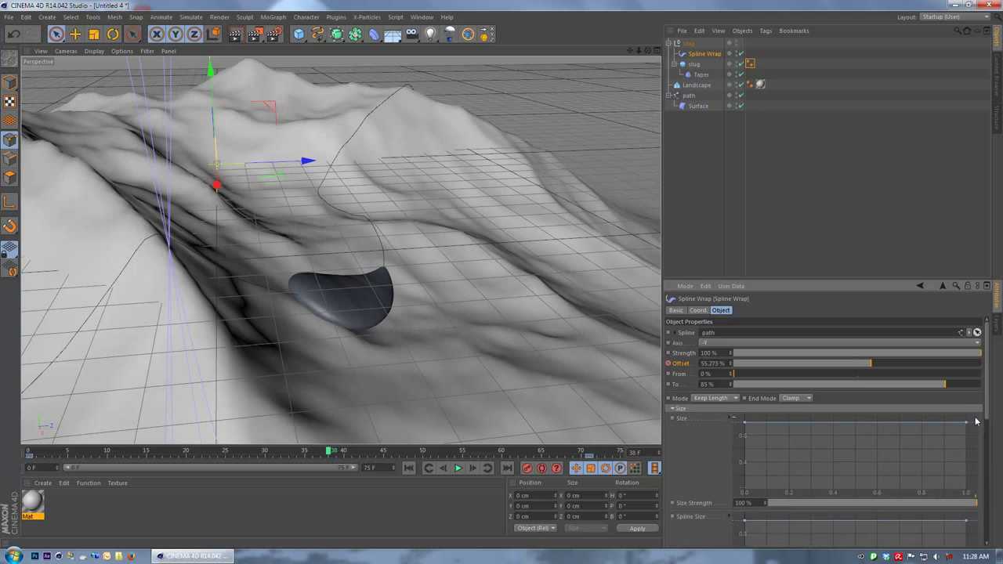
drag(969, 433, 971, 404)
drag(742, 424, 743, 467)
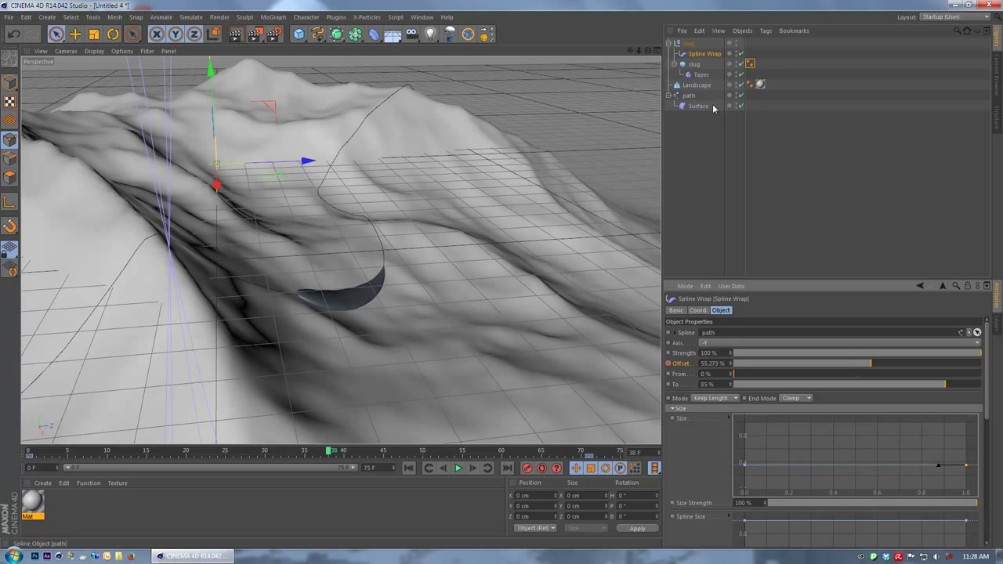
Undo the Size curve, banking and slug scale changes
scroll(710, 486, down, 5)
key(ctrl+z)
key(ctrl+z)
key(ctrl+z)
key(ctrl+z)
key(ctrl+z)
key(ctrl+z)
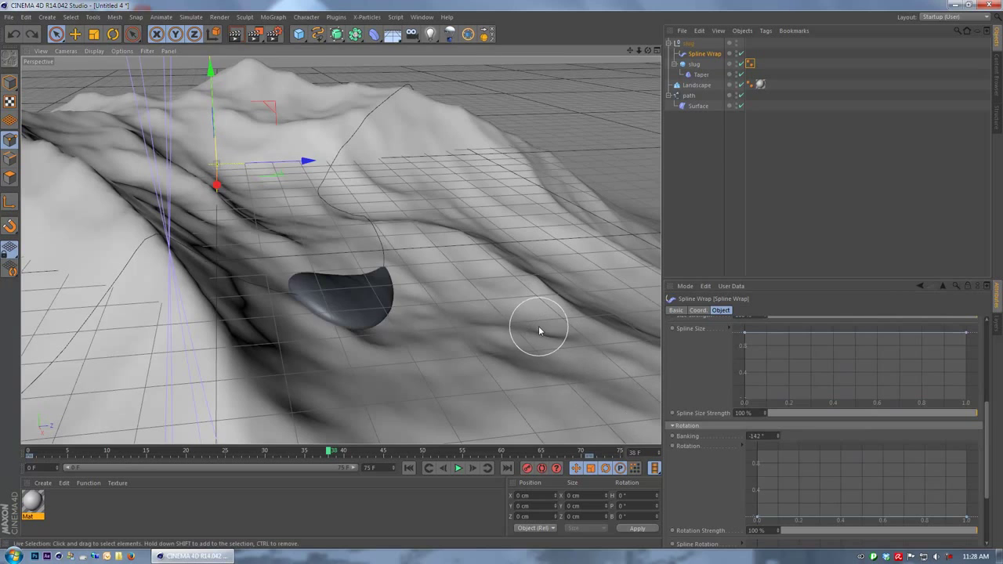
Scrub the animation to frame 41 to check the slug's travel over the landscape
alt+drag(529, 322, 396, 276)
mouse_move(326, 320)
alt+mouse_down()
mouse_move(392, 244)
mouse_move(345, 289)
mouse_move(334, 332)
alt+mouse_up()
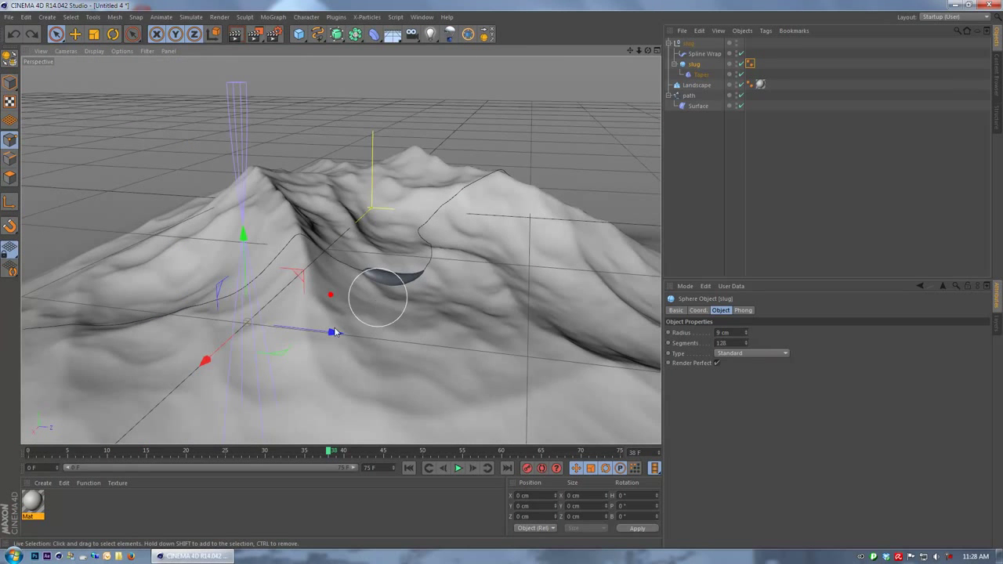
click(45, 453)
drag(313, 452, 392, 237)
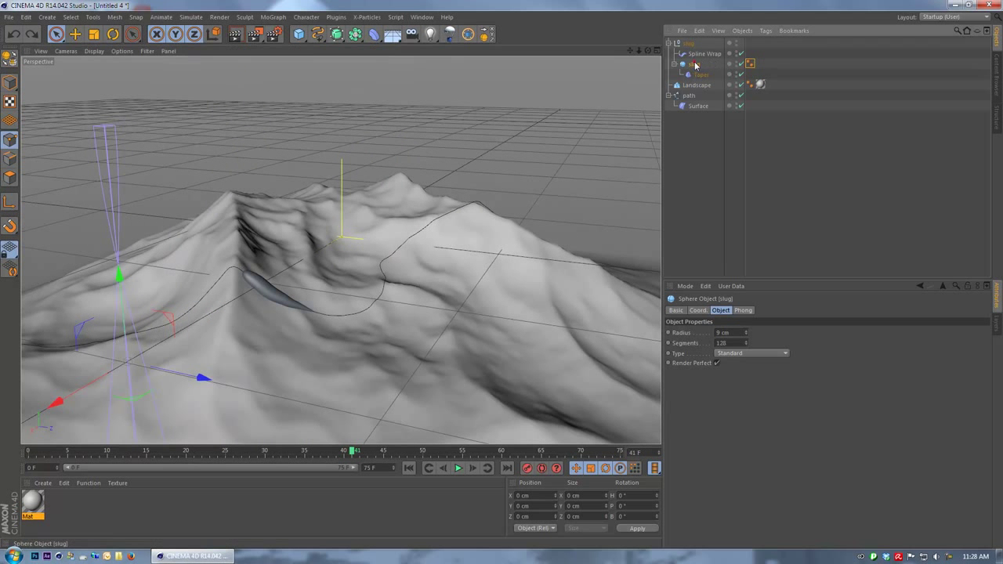
Put the slug in a Cloner with Fix Clone off and a Y step of -81 cm, and scrub to frame 27
click(273, 16)
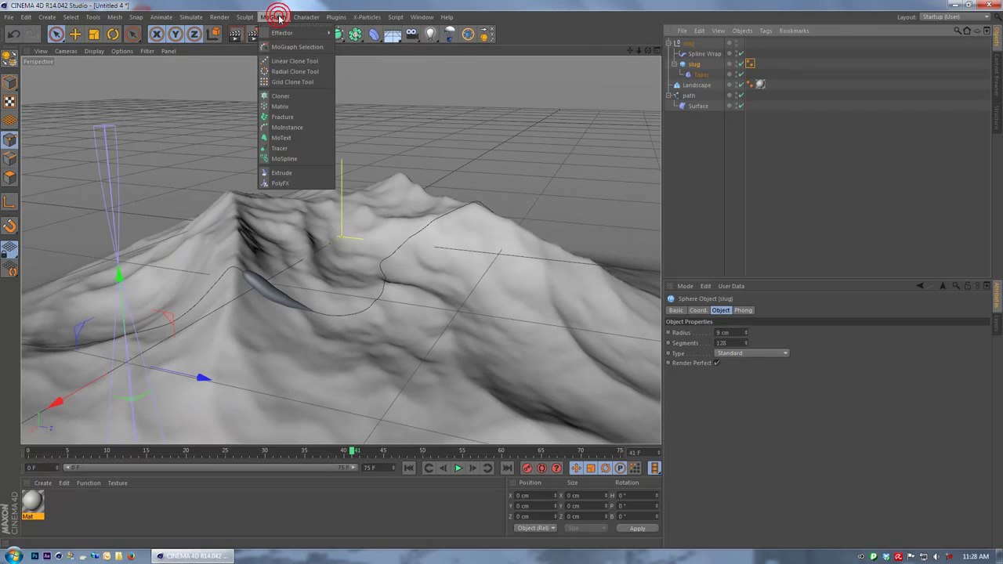
alt+click(278, 102)
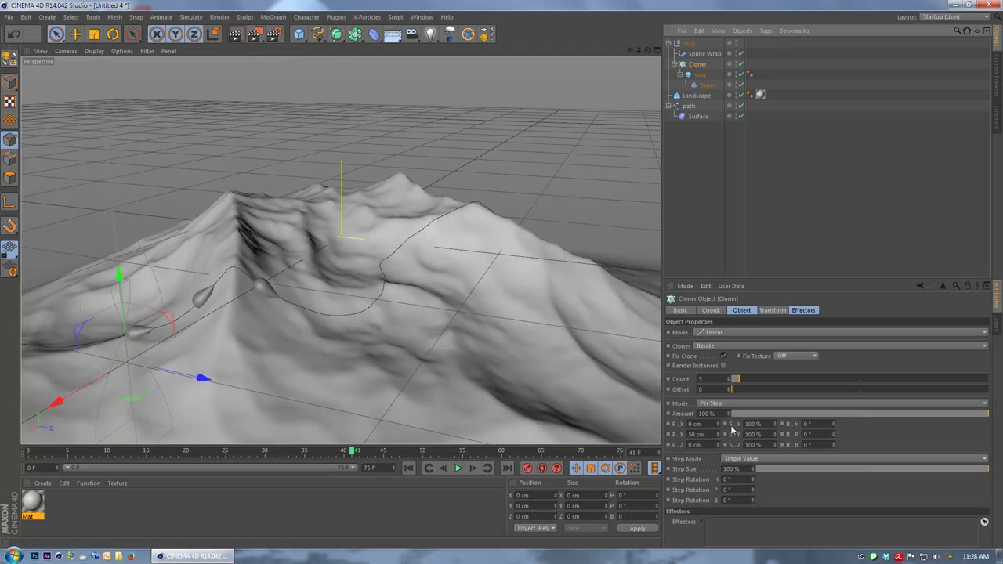
click(724, 357)
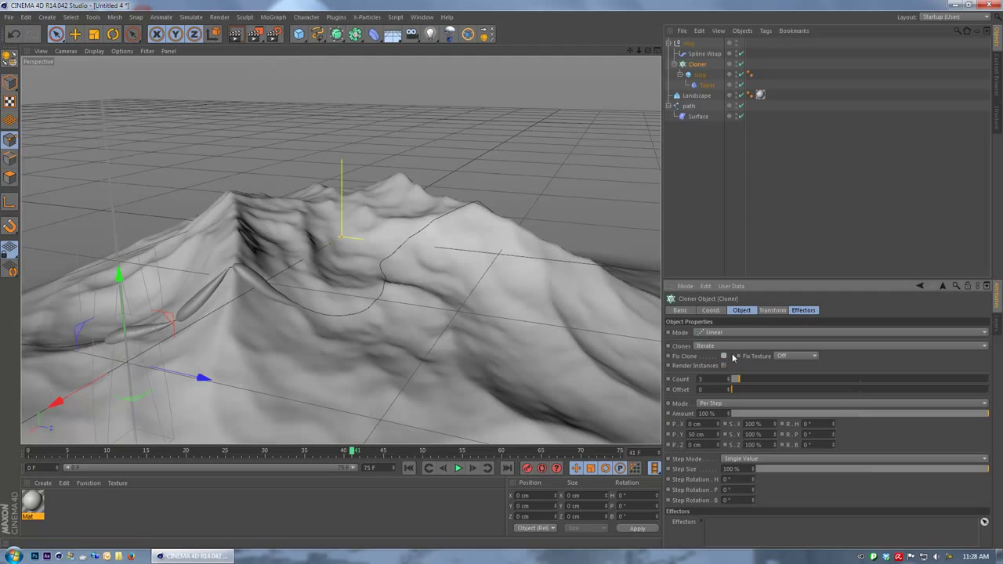
mouse_move(716, 433)
mouse_down()
mouse_move(717, 319)
mouse_move(717, 340)
mouse_up()
drag(717, 375, 717, 536)
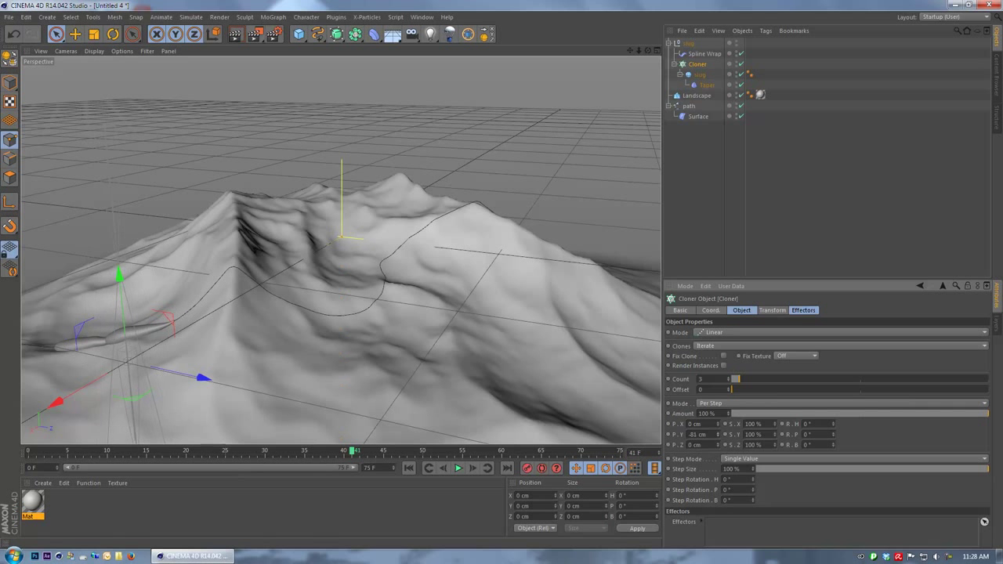
mouse_move(27, 452)
mouse_down()
mouse_move(230, 451)
mouse_move(278, 437)
mouse_move(358, 448)
mouse_move(179, 450)
mouse_move(327, 439)
mouse_move(242, 445)
mouse_up()
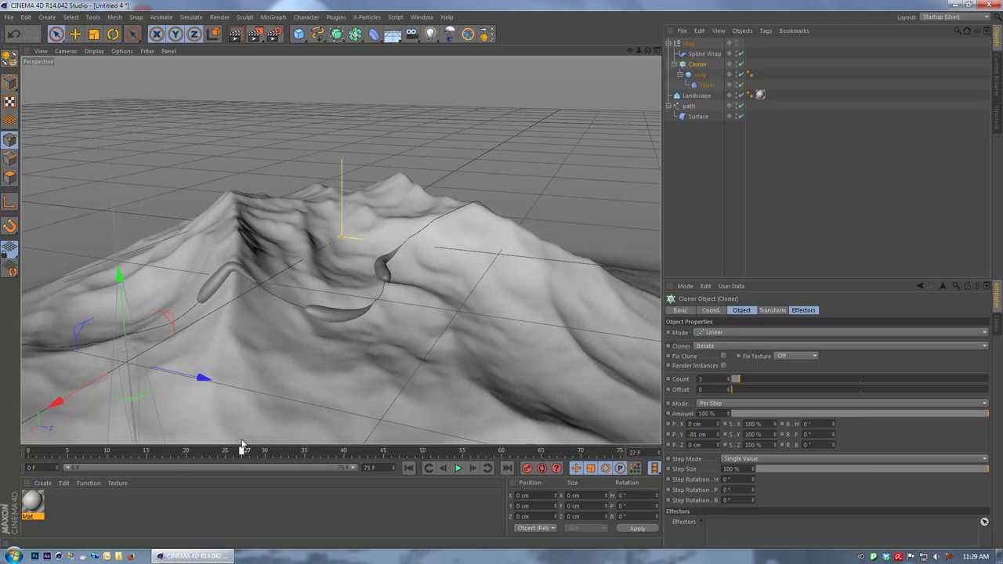
Take the slug out of the Cloner and delete the Cloner
drag(700, 76, 702, 61)
click(694, 84)
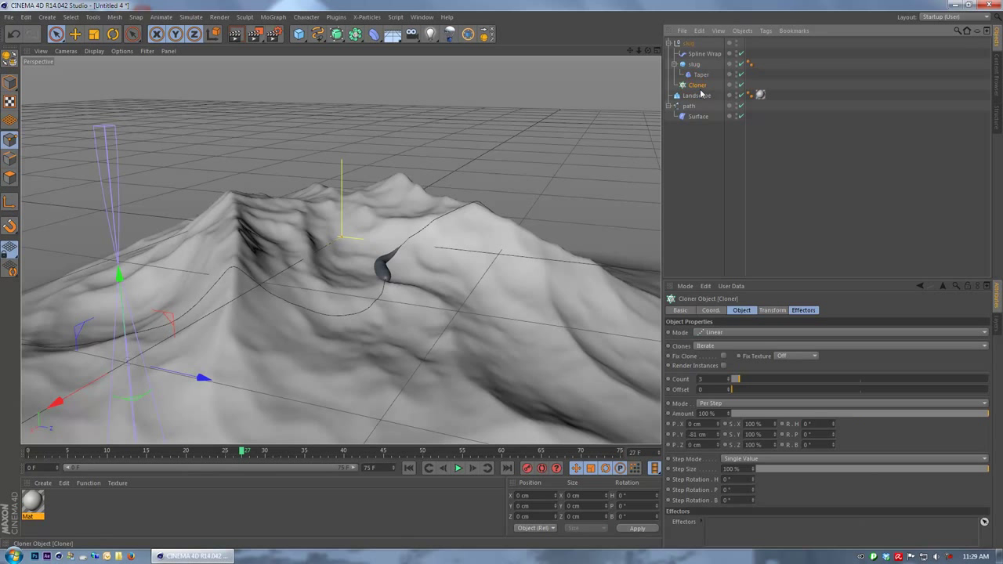
key(Delete)
alt+drag(402, 208, 382, 225)
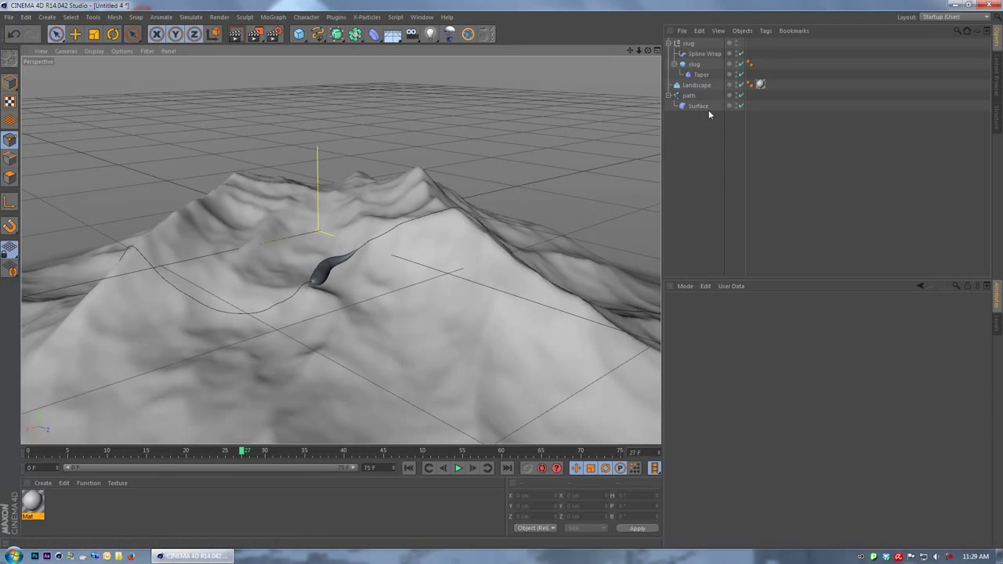
Make the landscape spherical and scrub the animation to see how the slug follows its surface
click(696, 85)
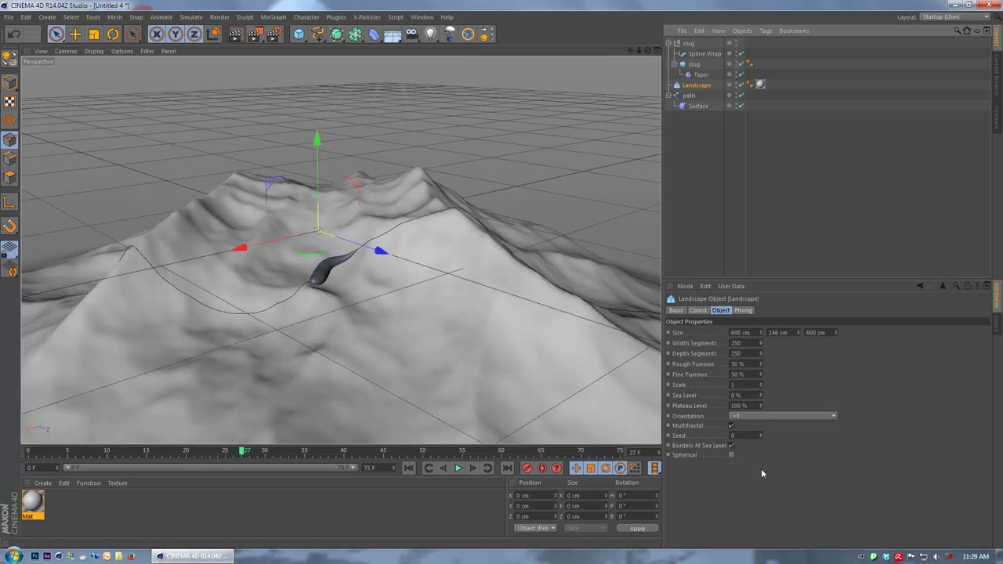
click(731, 456)
alt+drag(425, 314, 205, 323)
scroll(475, 338, down, 6)
scroll(493, 314, up, 2)
alt+middle_drag(498, 308, 463, 347)
scroll(453, 288, up, 3)
alt+drag(459, 291, 517, 285)
alt+drag(536, 244, 407, 299)
drag(36, 455, 49, 458)
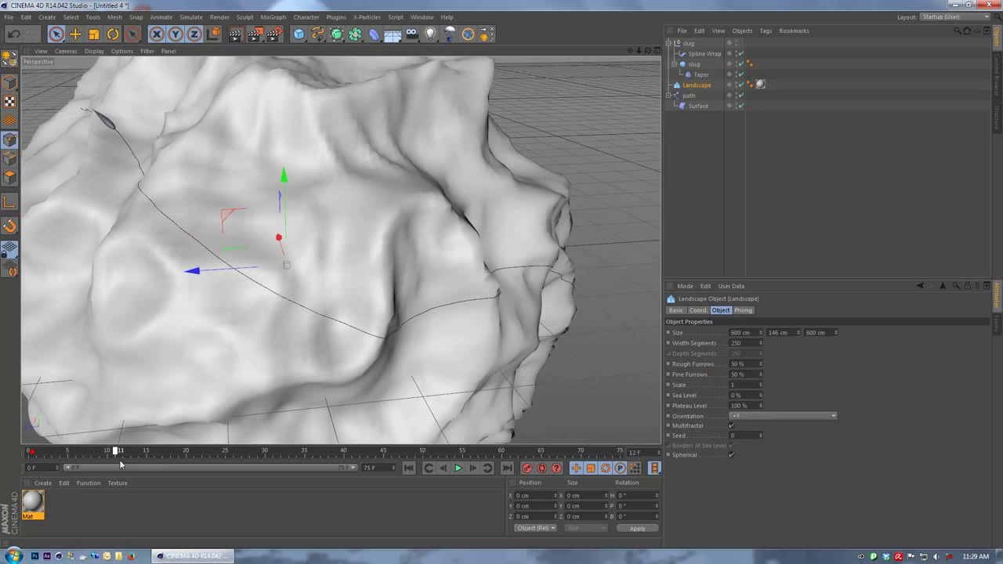
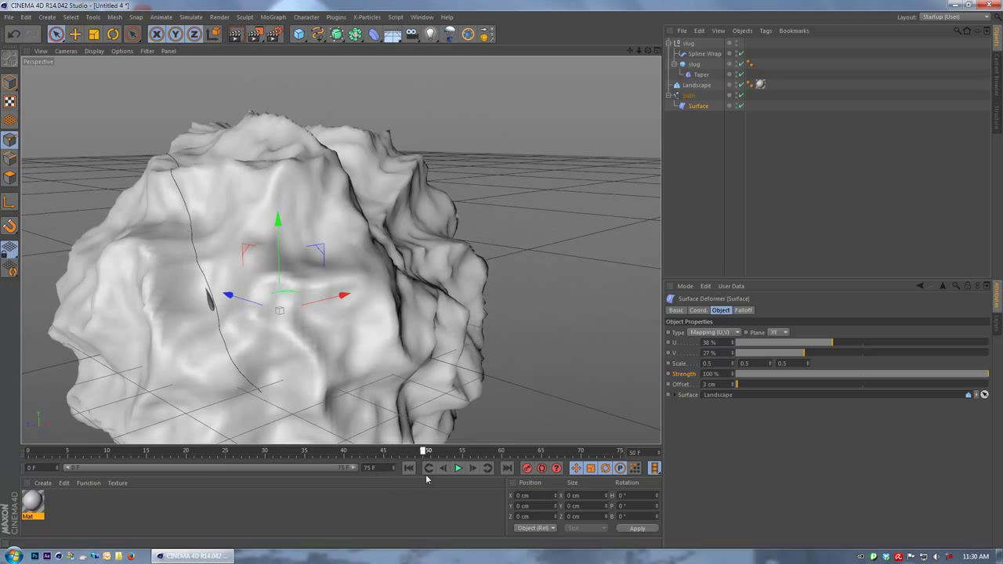
Set the Surface deformer's offset to 0 cm and scrub to frame 53 to check the slug's contact
alt+drag(345, 329, 407, 313)
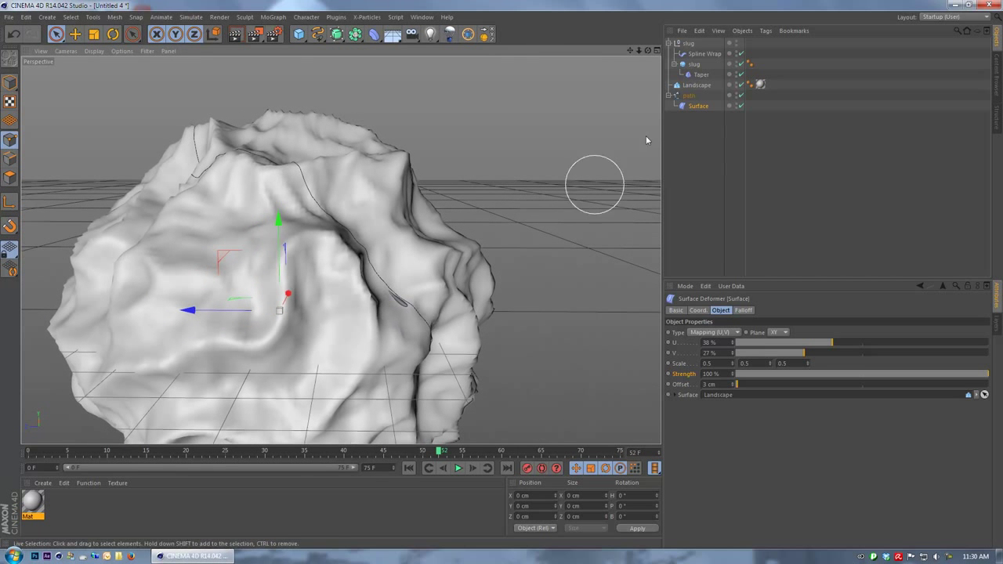
double_click(725, 384)
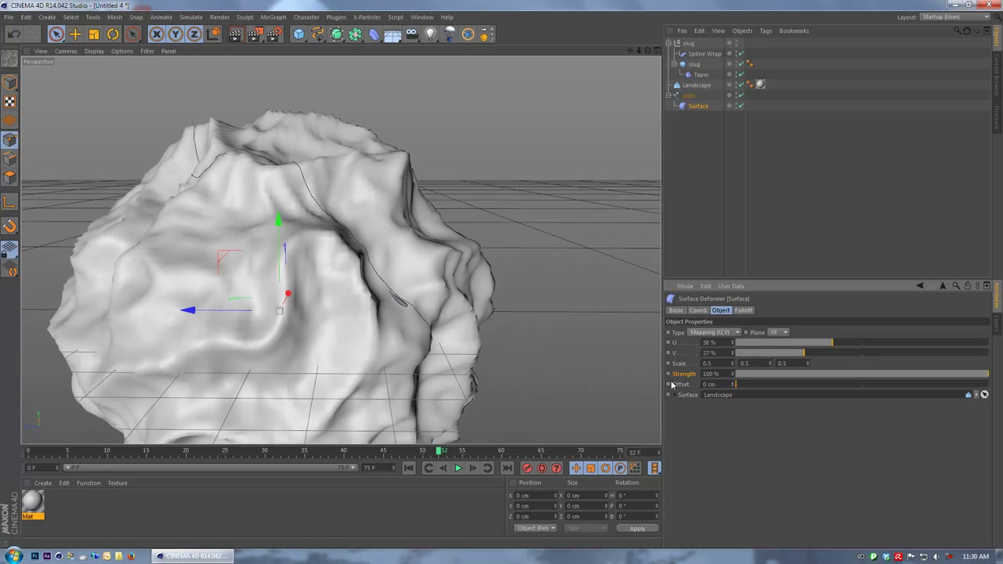
scroll(459, 261, up, 2)
alt+drag(464, 330, 484, 392)
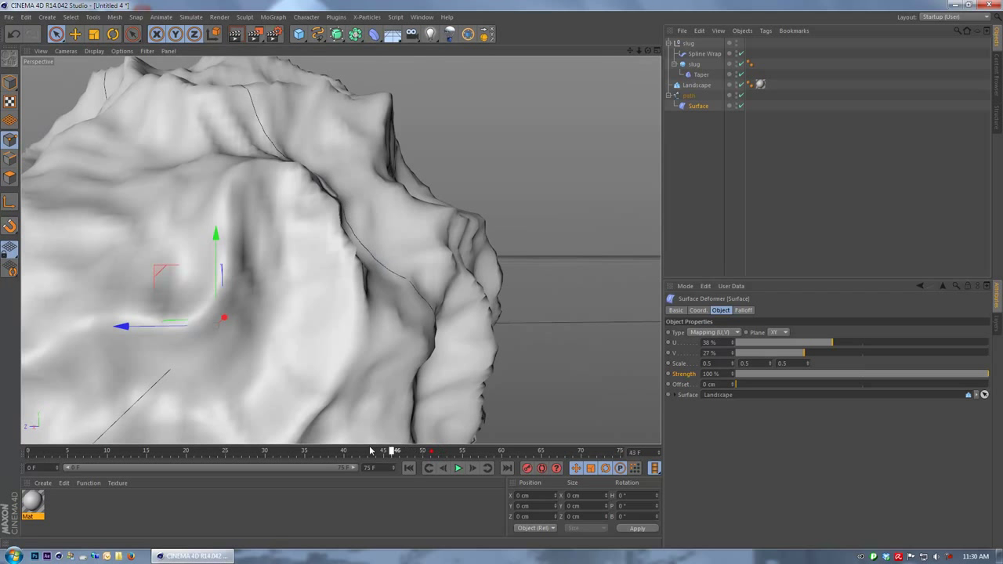
drag(386, 449, 448, 451)
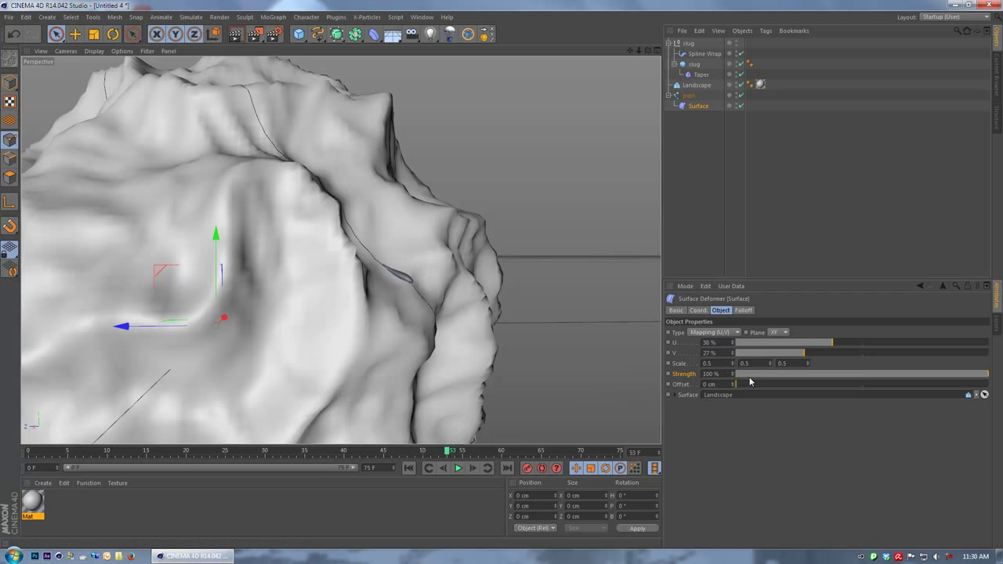
Set the Surface deformer's offset to 6 cm and its first scale value to 0.64
click(738, 384)
mouse_move(741, 386)
mouse_down()
mouse_move(728, 384)
mouse_move(782, 390)
mouse_move(740, 396)
mouse_up()
alt+drag(448, 302, 593, 328)
drag(733, 364, 733, 354)
mouse_move(447, 288)
alt+mouse_down()
mouse_move(392, 298)
mouse_move(435, 307)
mouse_move(447, 288)
alt+mouse_up()
Scrub the animation to frame 53 and view the slug's path around the spherical landscape
scroll(366, 302, down, 2)
drag(61, 448, 44, 452)
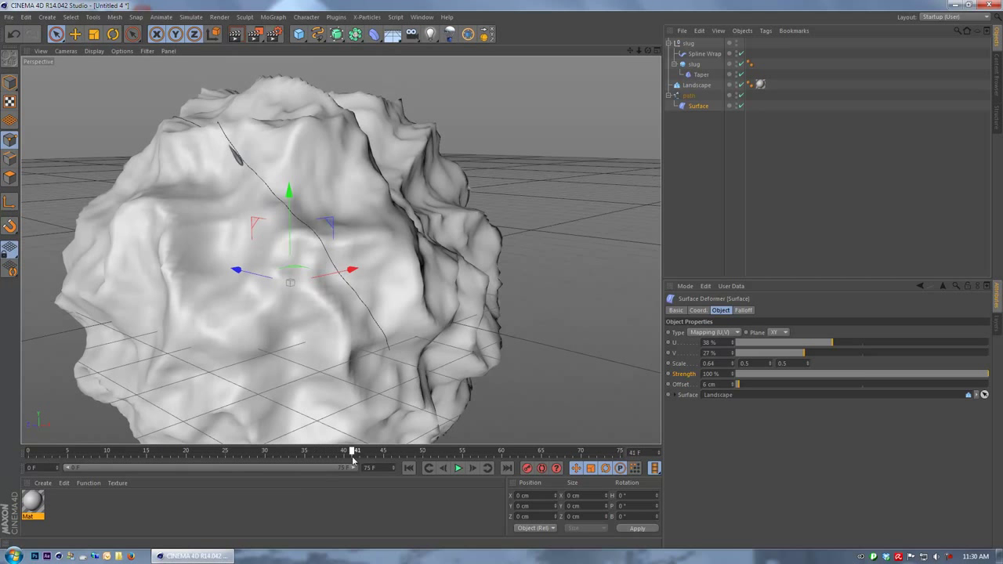
drag(417, 466, 446, 467)
alt+drag(388, 363, 473, 287)
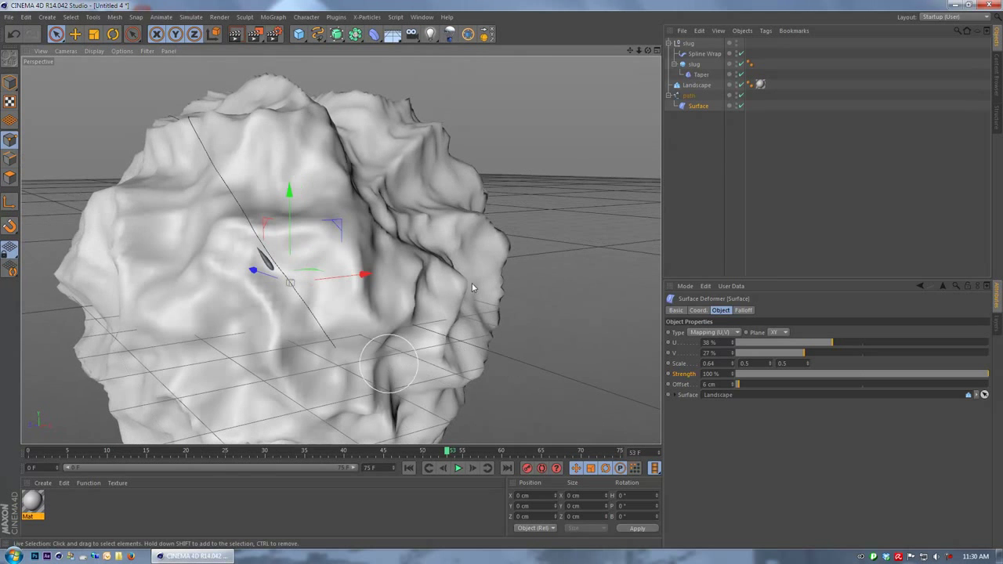
Try resetting the slug's Y scale to 1, and go back to the Surface deformer
click(694, 63)
click(703, 312)
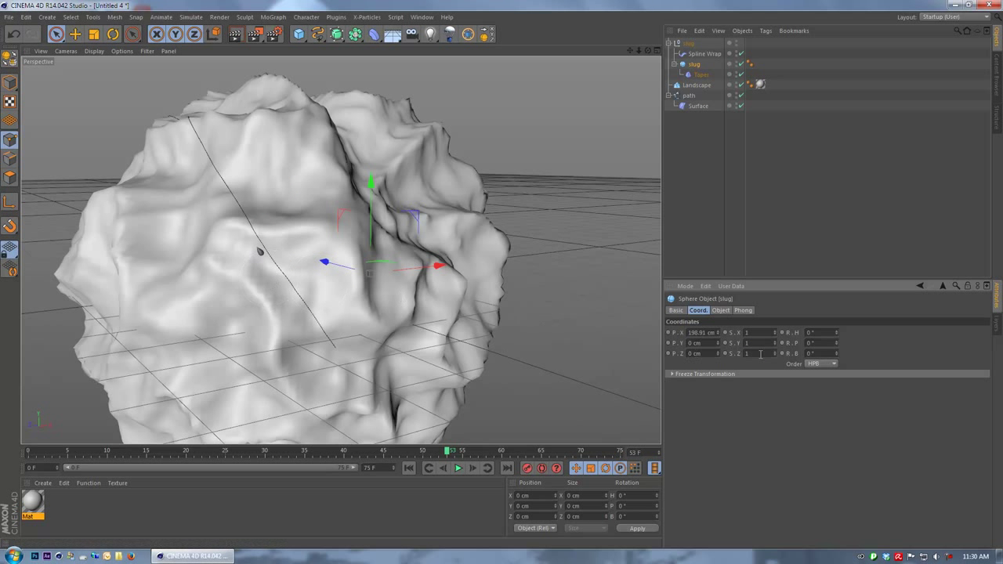
click(698, 105)
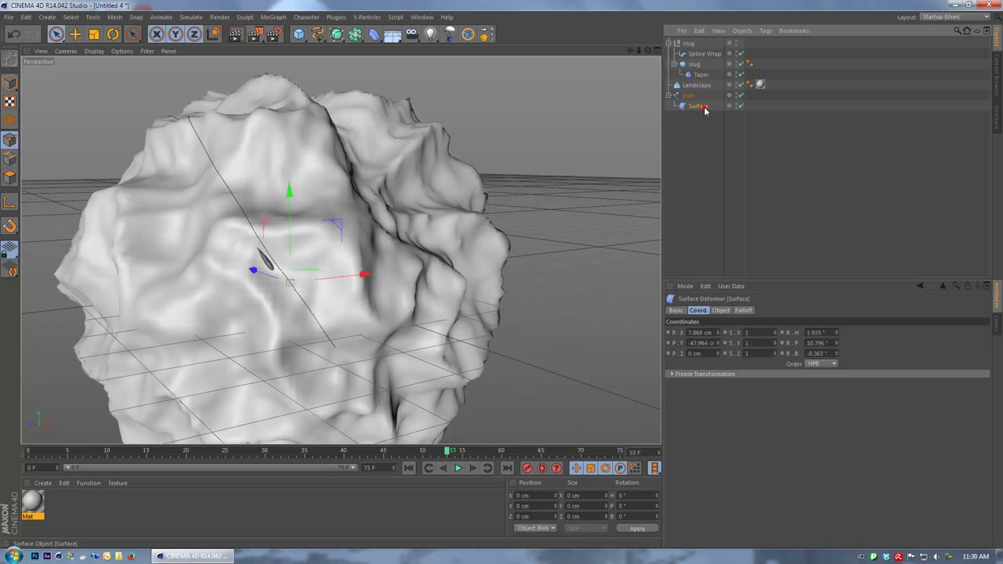
Examine the slug up close along the path while scrubbing the animation to frame 58
scroll(337, 235, up, 5)
alt+drag(246, 253, 293, 241)
scroll(293, 241, up, 5)
scroll(447, 276, down, 3)
alt+drag(445, 281, 430, 295)
drag(222, 452, 463, 471)
scroll(366, 310, up, 3)
alt+middle_drag(340, 317, 343, 282)
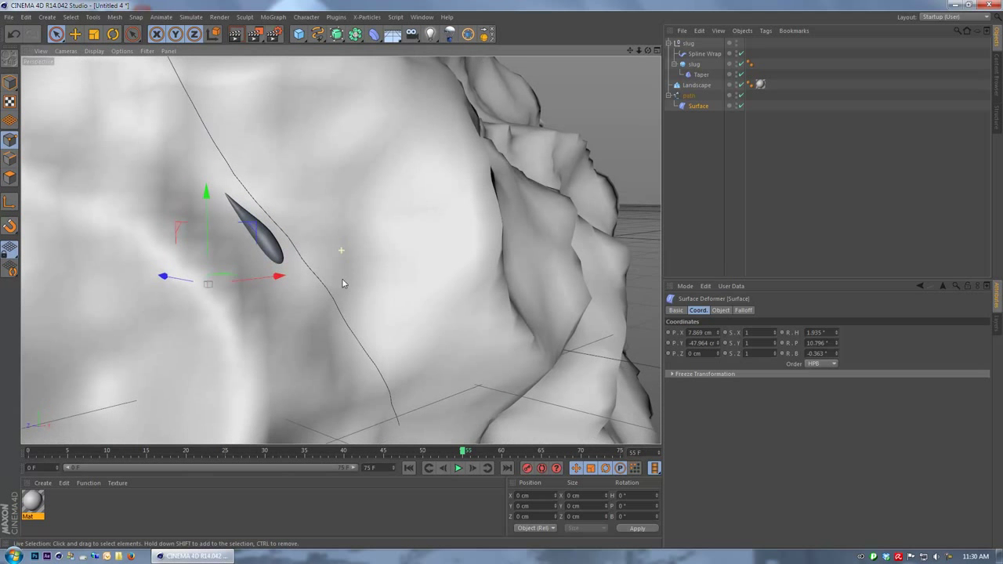
alt+right_drag(343, 302, 384, 380)
drag(466, 453, 487, 453)
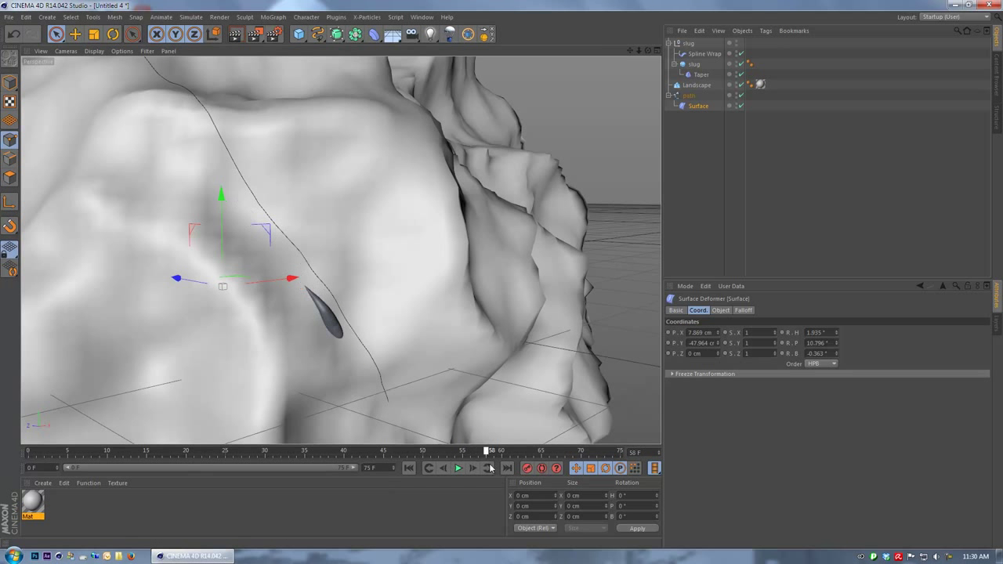
Set the slug sphere's segments to 64 and check its shape on the surface
click(694, 65)
click(722, 311)
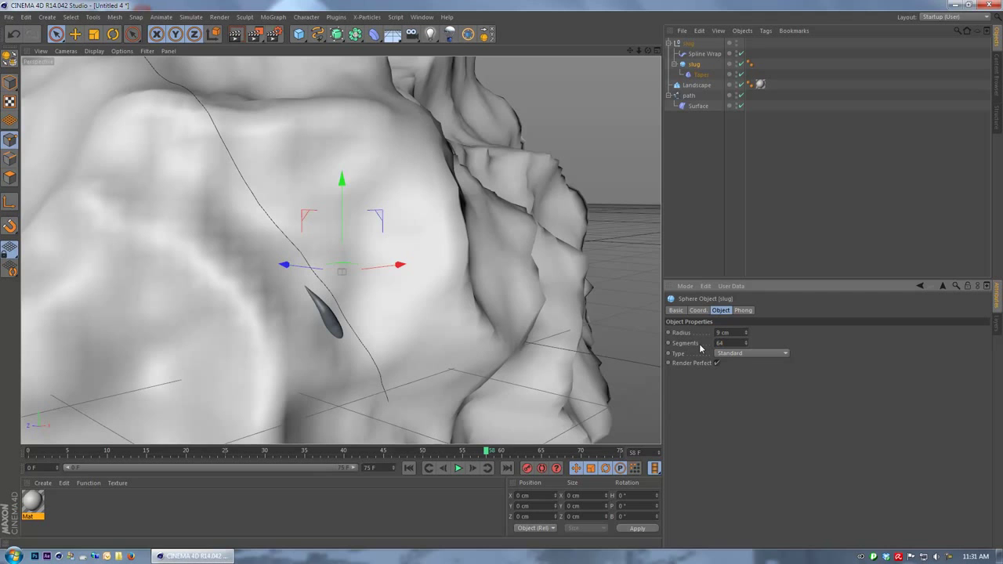
alt+drag(520, 271, 412, 314)
scroll(414, 310, up, 2)
alt+drag(360, 260, 415, 266)
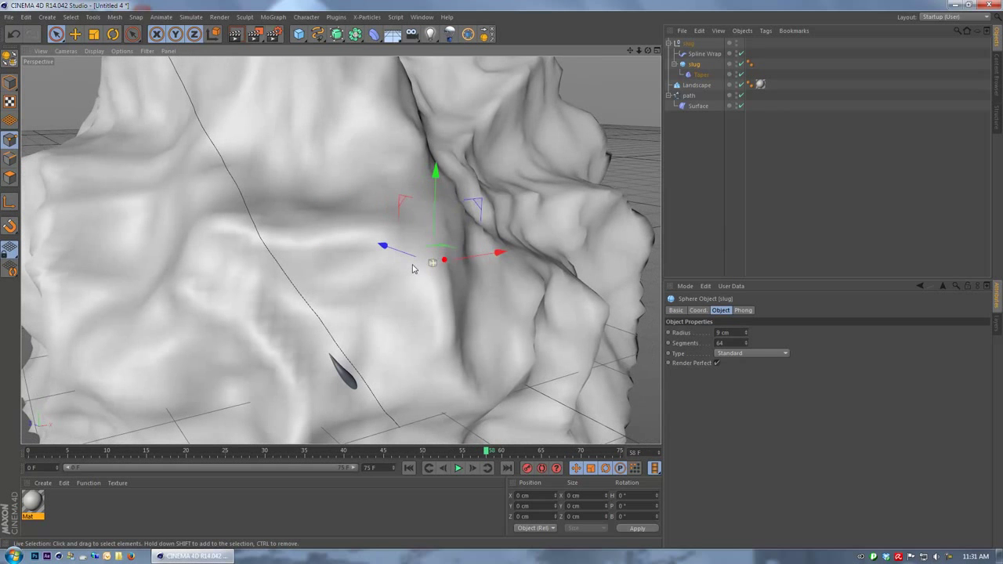
Change the Surface deformer's type to Mapping (V,U)
click(700, 106)
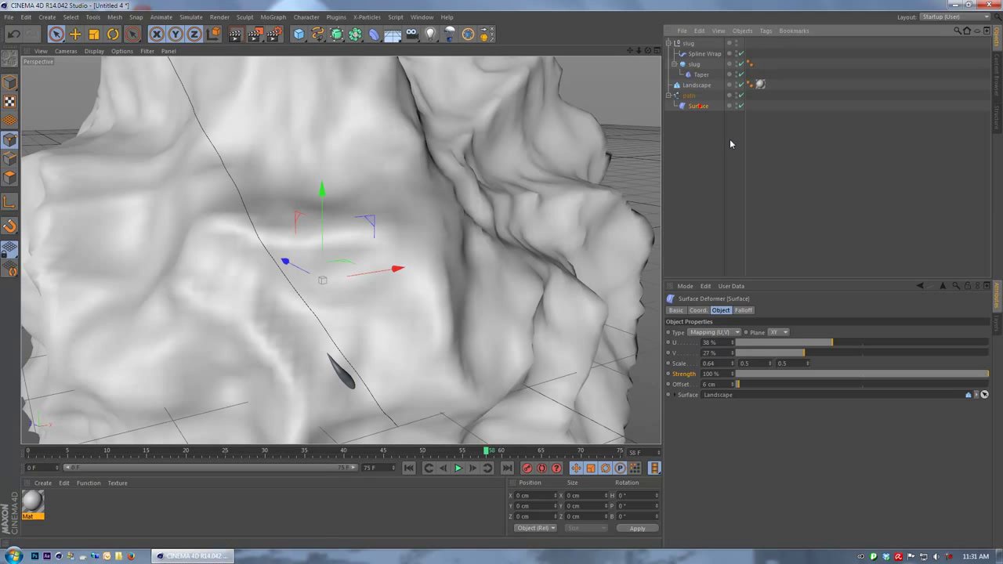
click(720, 332)
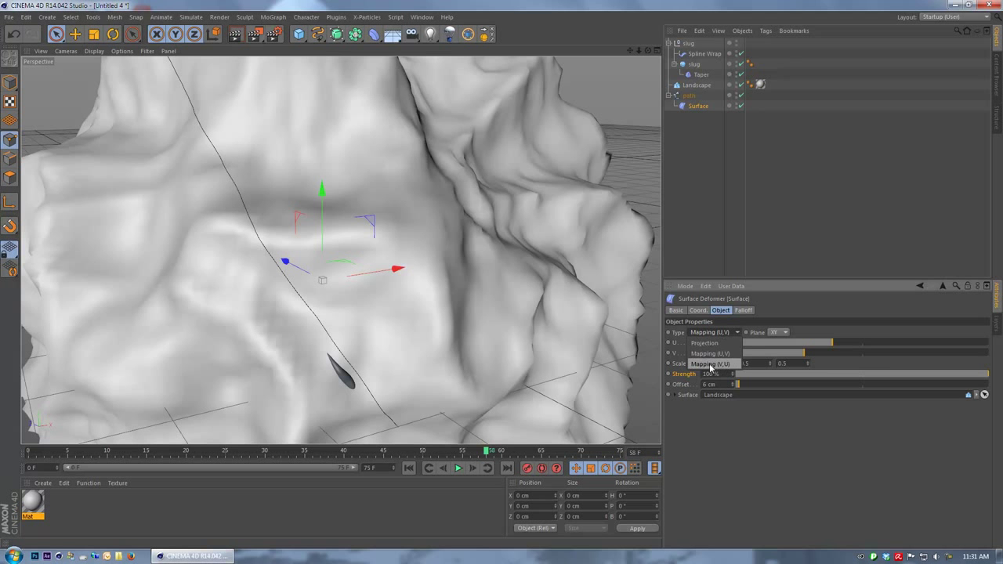
click(711, 366)
scroll(444, 292, down, 4)
alt+drag(533, 329, 450, 314)
Reposition the path on the spherical landscape by setting the Surface deformer's U to 37% and V to 77%
mouse_move(832, 342)
mouse_down()
mouse_move(811, 348)
mouse_move(947, 363)
mouse_move(931, 361)
mouse_up()
alt+drag(419, 227, 595, 291)
mouse_move(819, 344)
mouse_down()
mouse_move(763, 343)
mouse_move(829, 344)
mouse_up()
alt+middle_drag(469, 247, 429, 205)
alt+drag(427, 204, 174, 99)
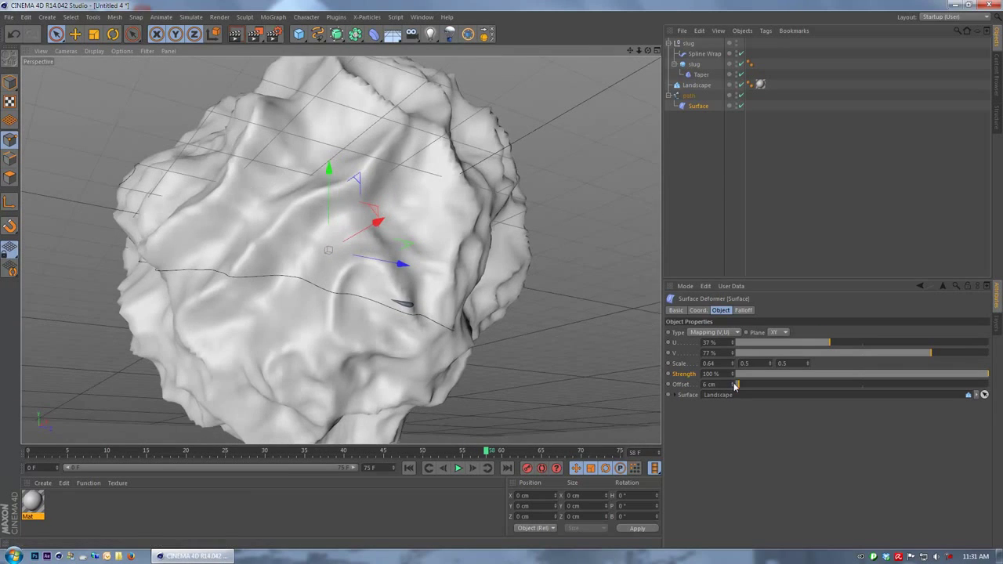
scroll(460, 270, up, 4)
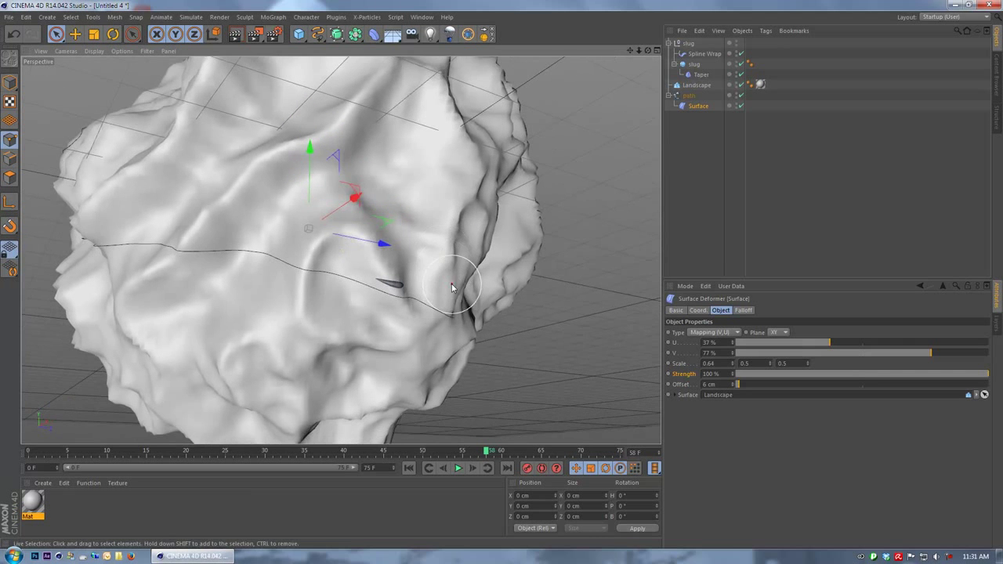
Set the Surface deformer's offset to 2 cm and check the path on the spherical landscape while scrubbing to frame 54
click(729, 383)
alt+drag(571, 397, 442, 373)
drag(39, 452, 79, 458)
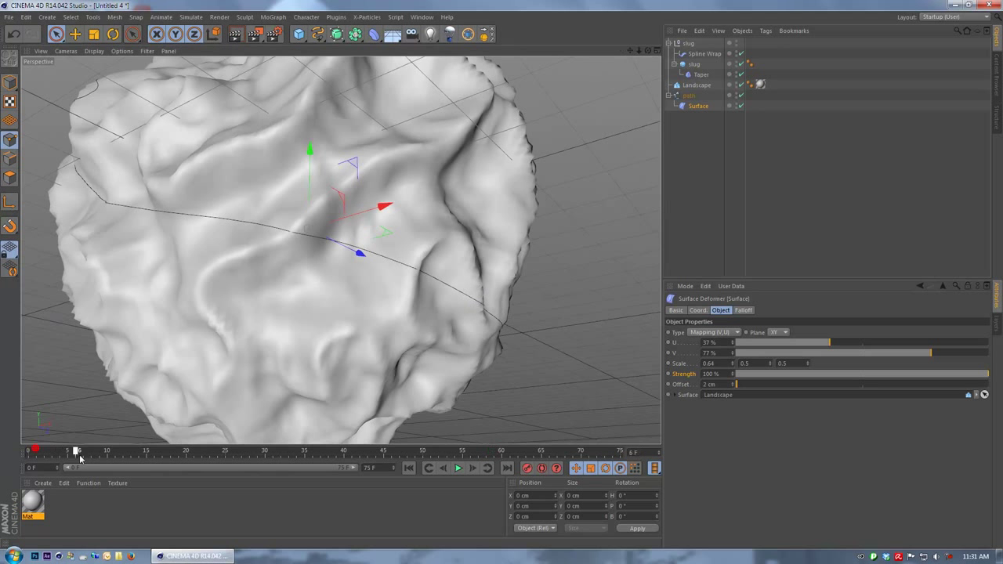
drag(262, 471, 458, 469)
scroll(416, 309, down, 2)
alt+drag(425, 321, 596, 381)
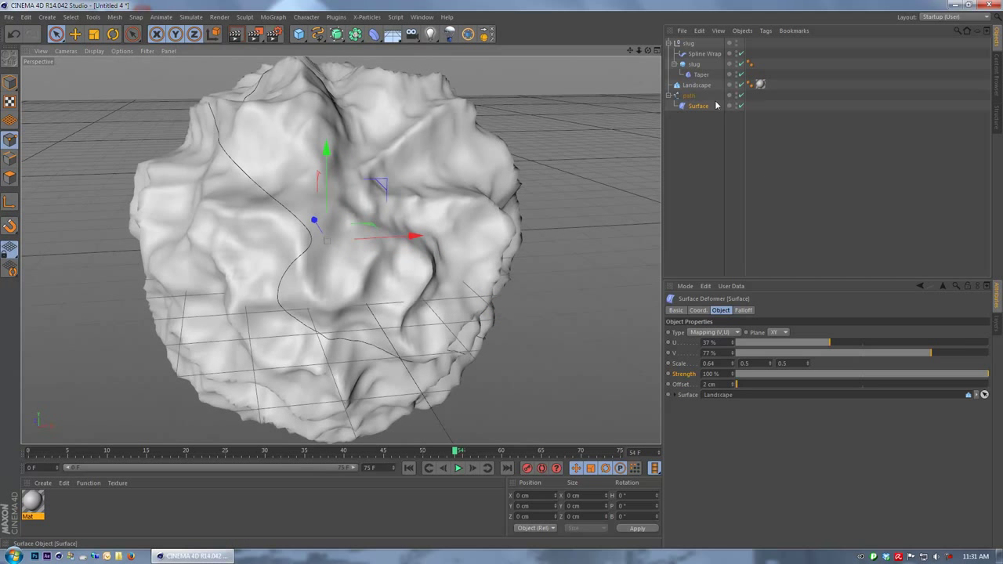
Delete the Landscape object and add a sphere in its place
click(699, 85)
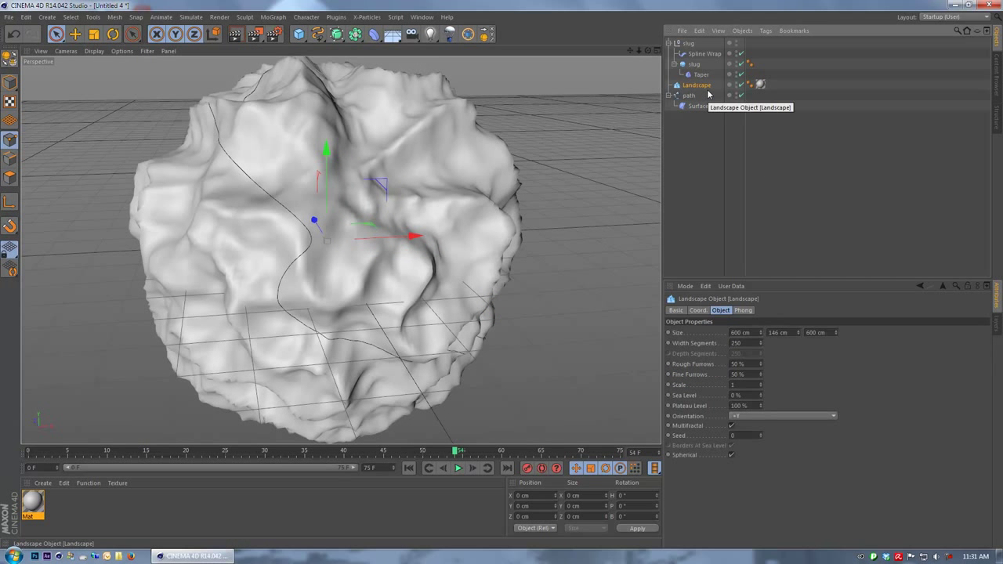
key(Delete)
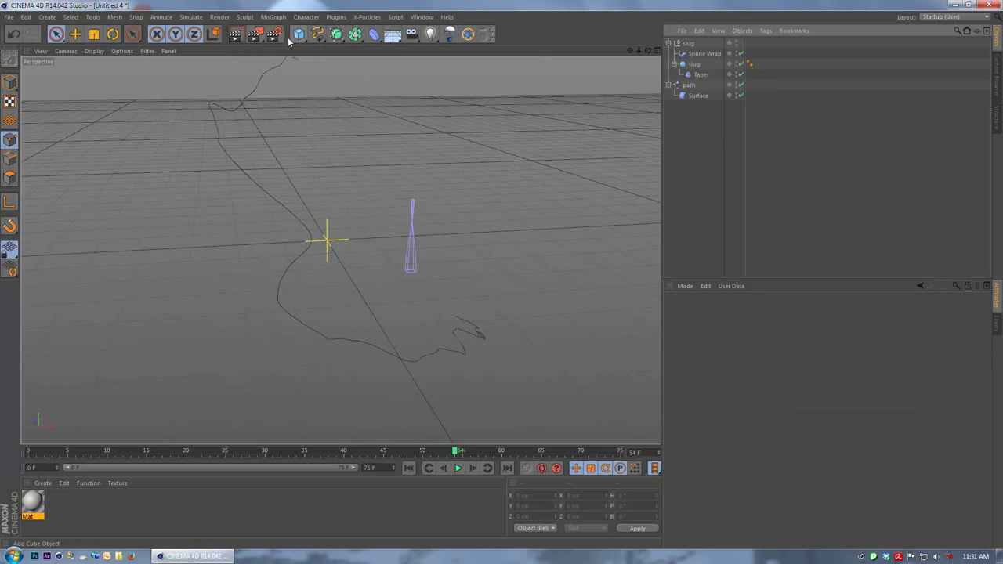
drag(298, 37, 496, 72)
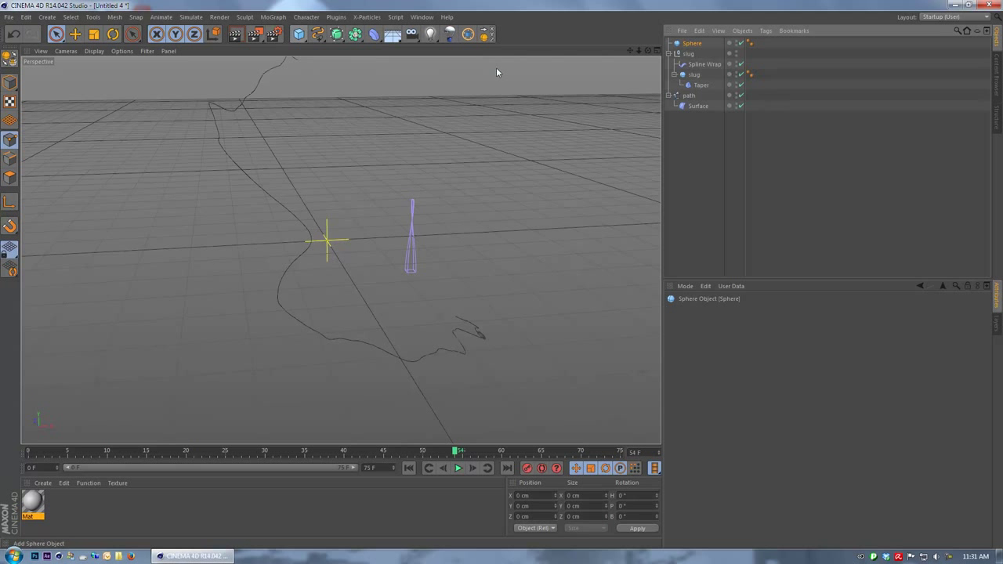
Rename the new sphere as target
double_click(694, 44)
text(taget)
key(Return)
double_click(693, 45)
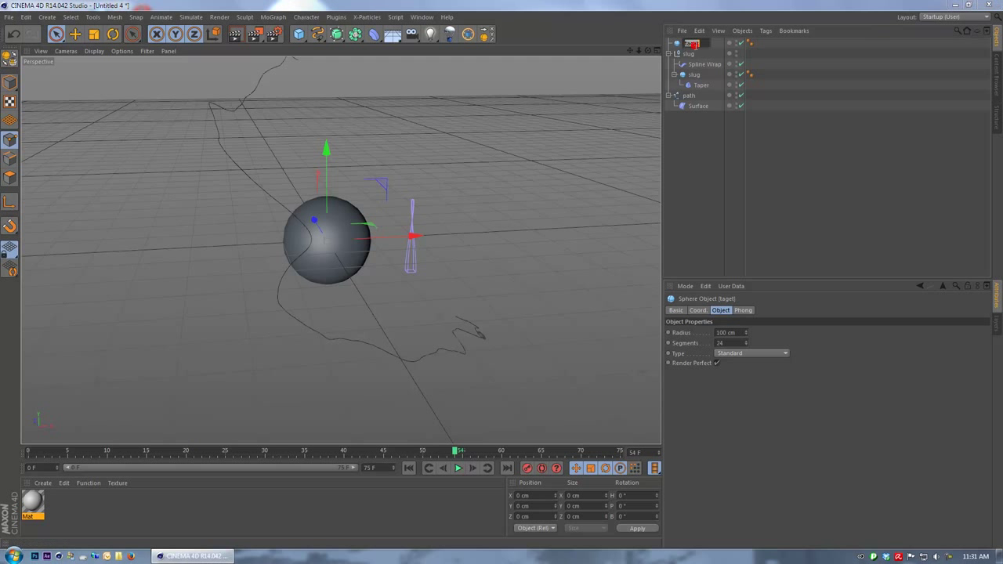
text(target)
key(Return)
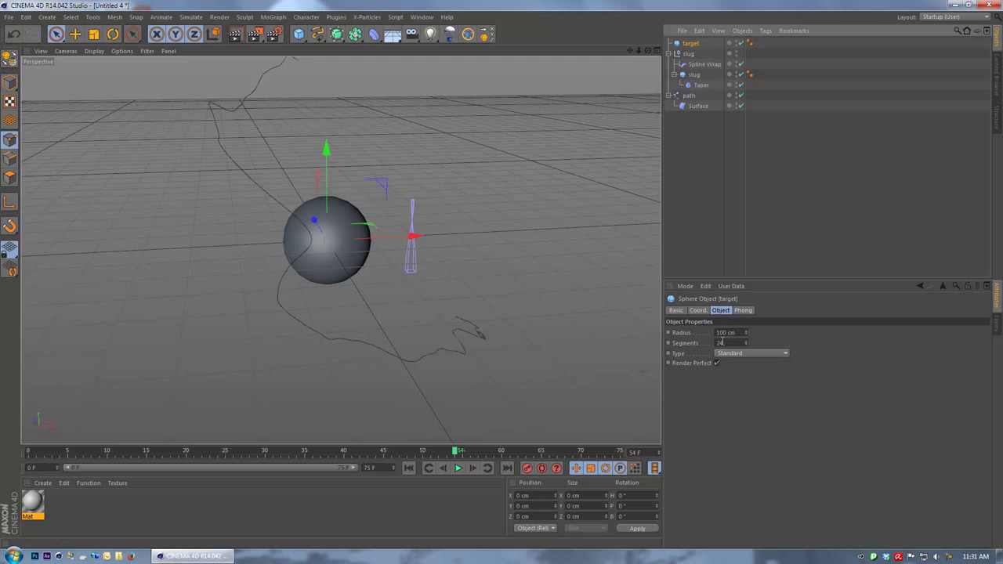
Set the target sphere's segments to 32 and enlarge its radius to 257 cm
key(ctrl)
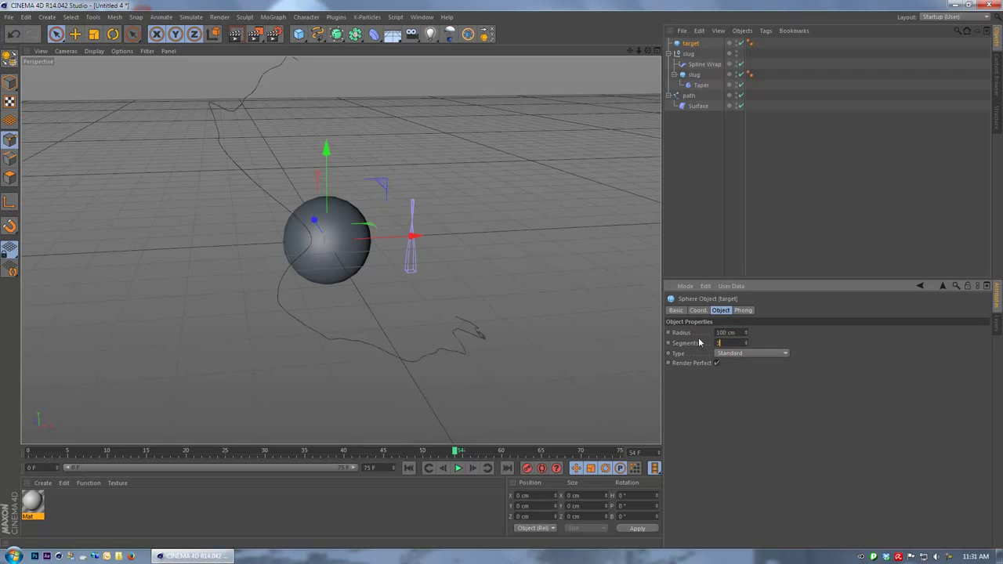
scroll(544, 285, up, 3)
alt+middle_drag(485, 240, 597, 289)
drag(746, 333, 746, 337)
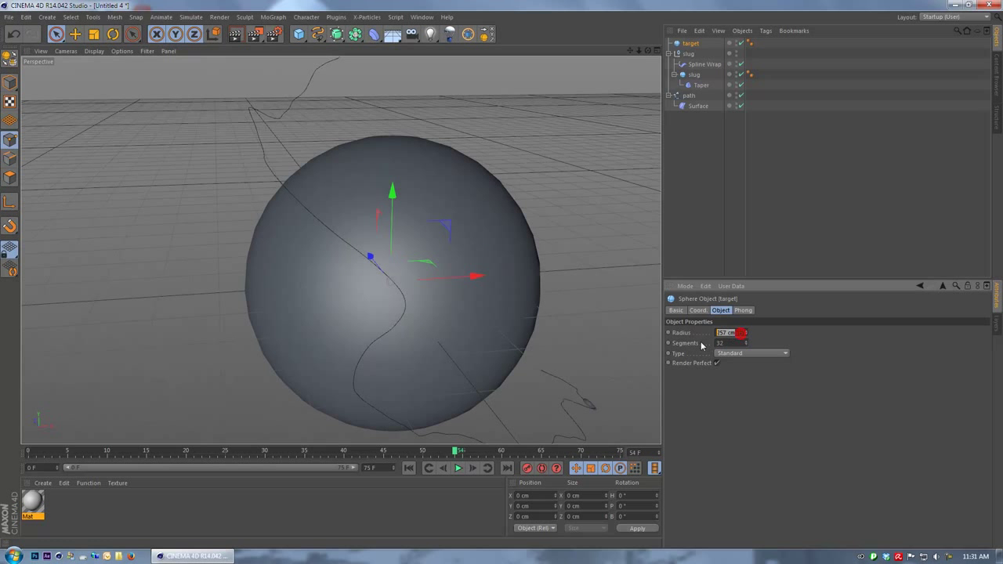
click(744, 211)
alt+drag(533, 244, 421, 284)
Add a Displacer deformer as a child of the target sphere and give it a Noise shader
click(700, 45)
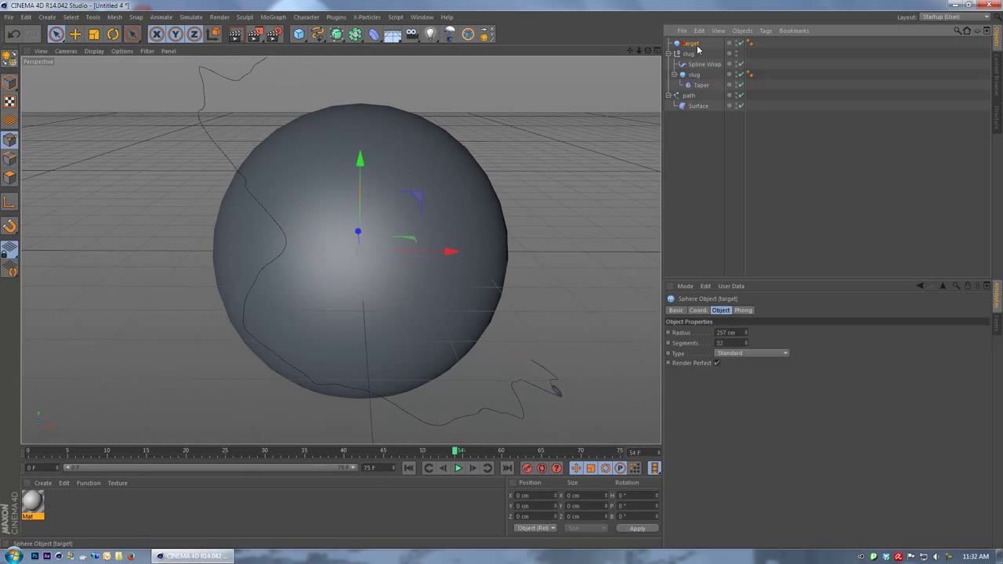
click(373, 33)
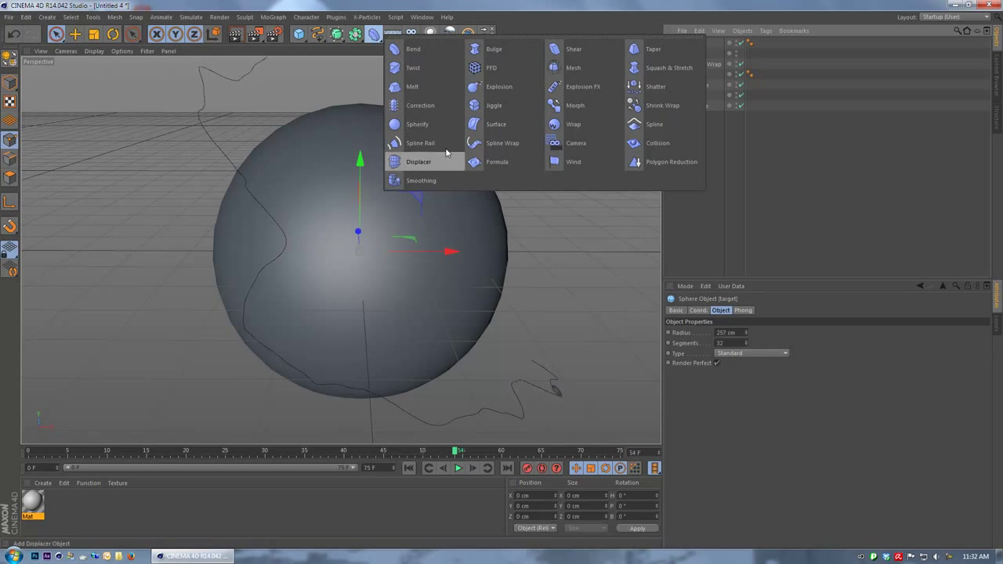
click(418, 162)
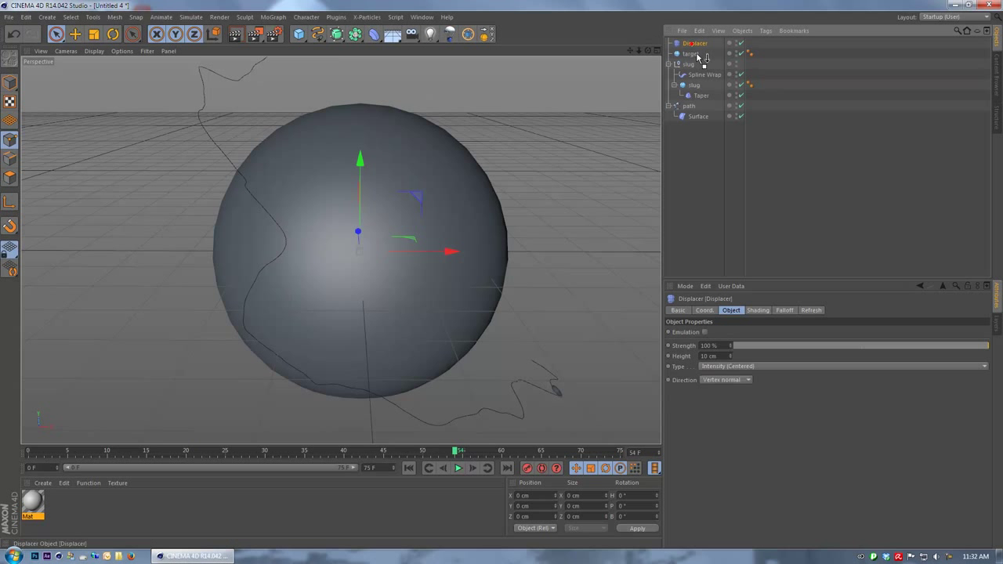
click(757, 310)
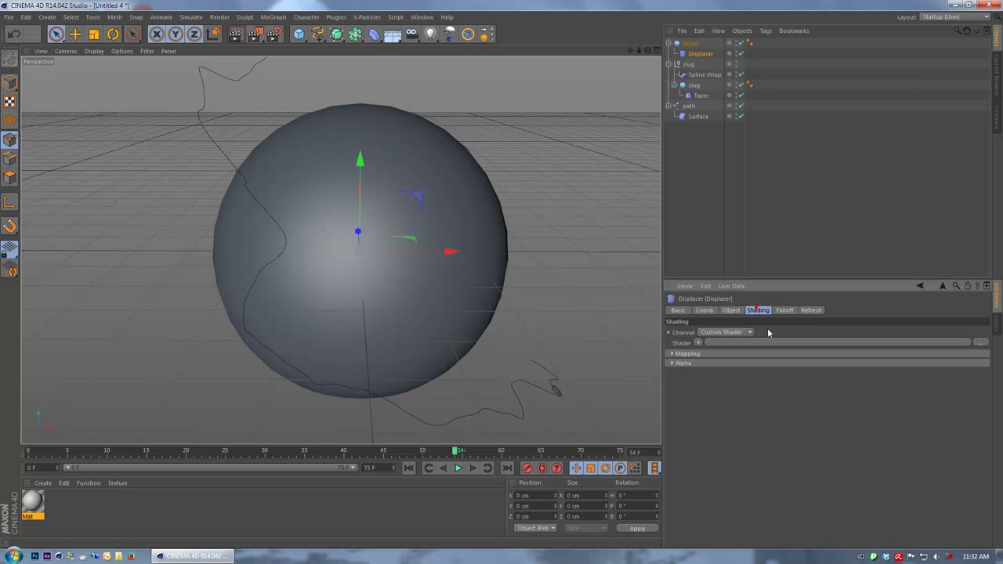
click(698, 344)
click(711, 201)
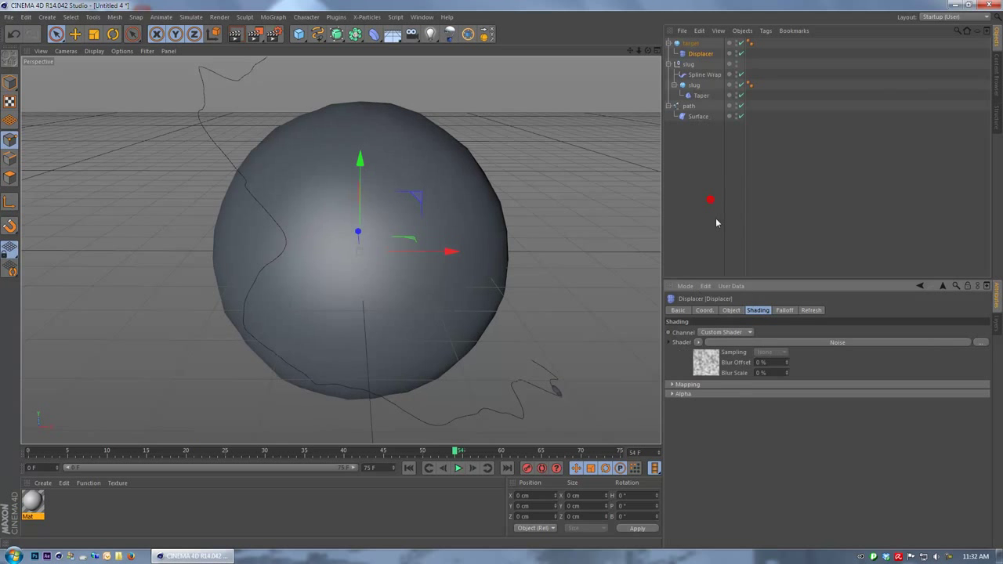
Set the Displacer's height to 35 cm and check the sphere's bumps
click(729, 311)
click(647, 365)
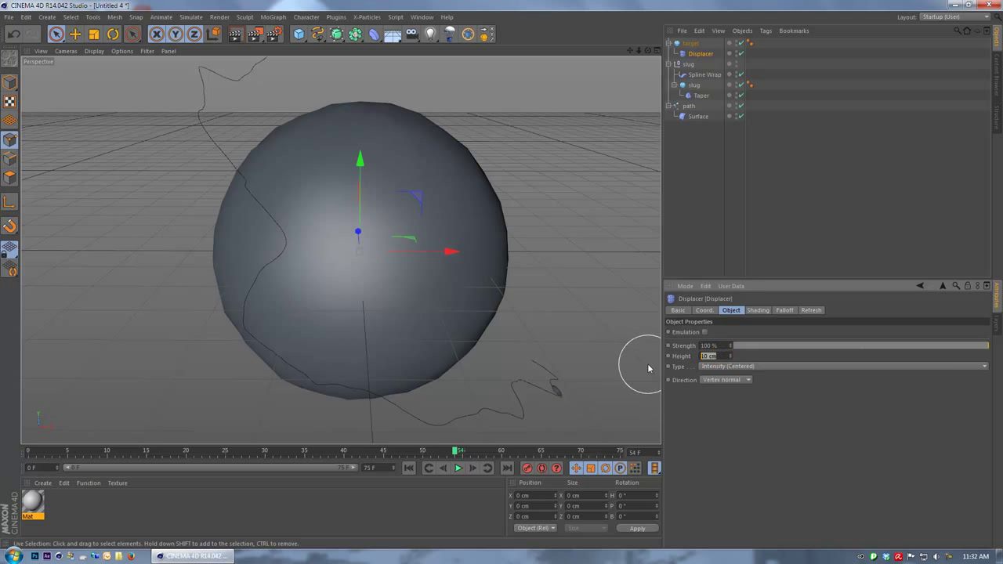
alt+drag(451, 313, 549, 298)
click(717, 356)
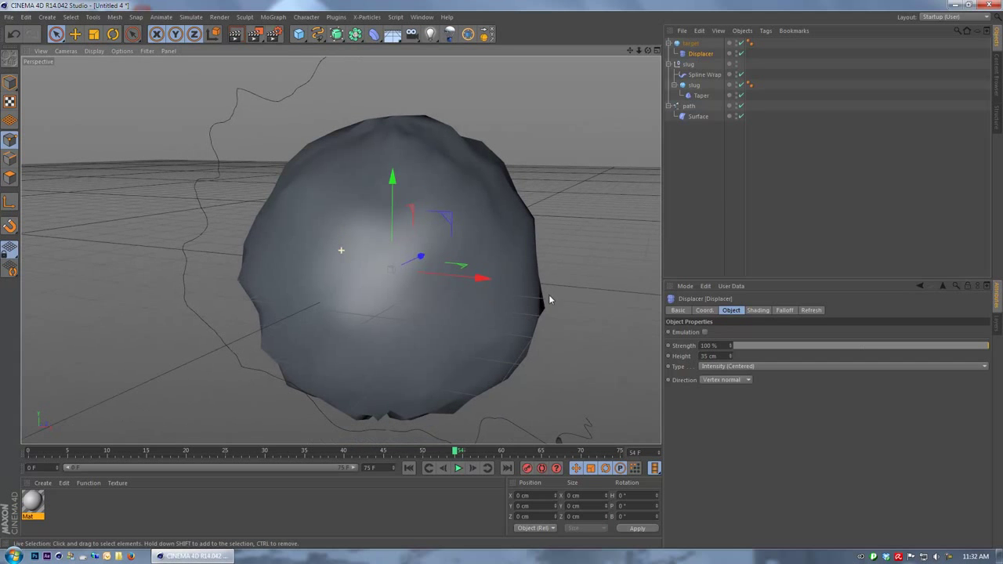
Place the target sphere inside a HyperNURBS object to smooth its displaced surface
click(689, 45)
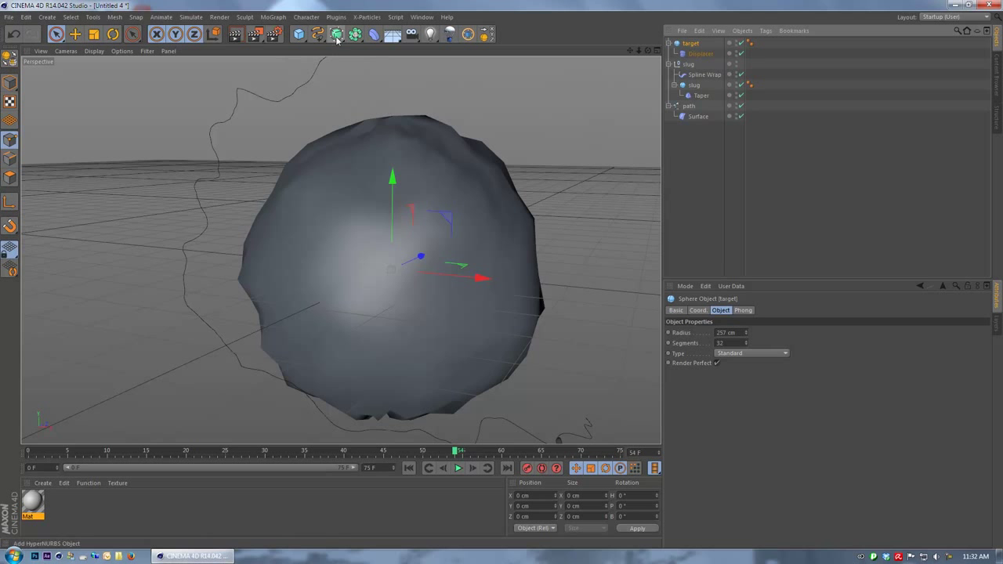
alt+click(337, 36)
alt+drag(528, 271, 725, 269)
Set the Displacer's height to 45 cm and check the smoothed sphere
click(708, 64)
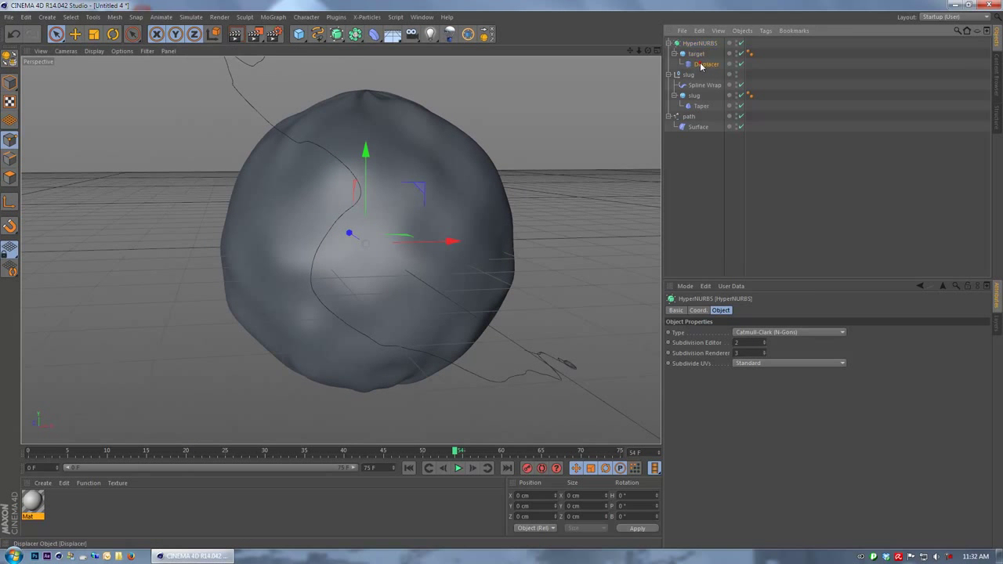
text(45)
key(Return)
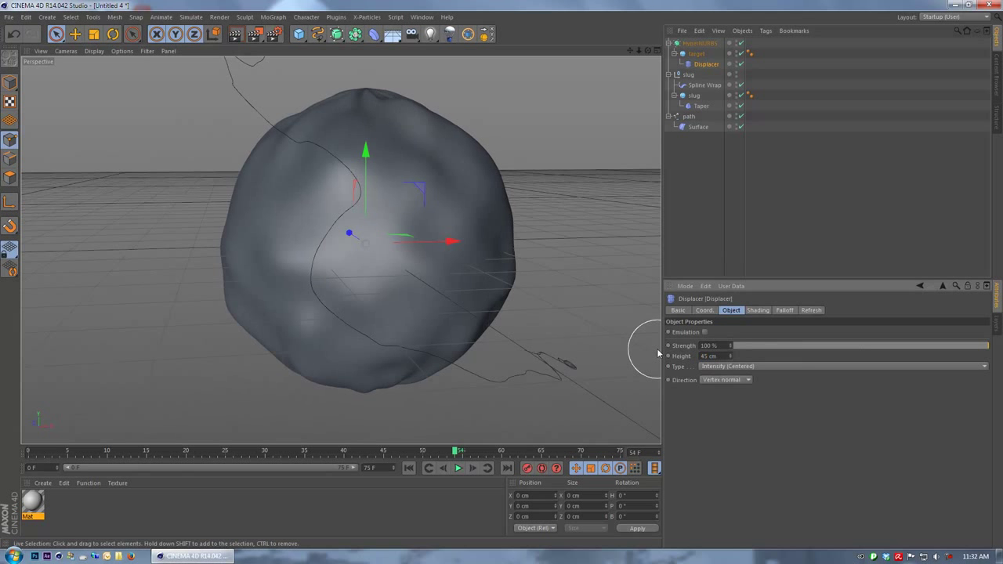
alt+middle_drag(507, 208, 509, 246)
alt+drag(509, 245, 553, 235)
Rename the HyperNURBS object as target
double_click(700, 43)
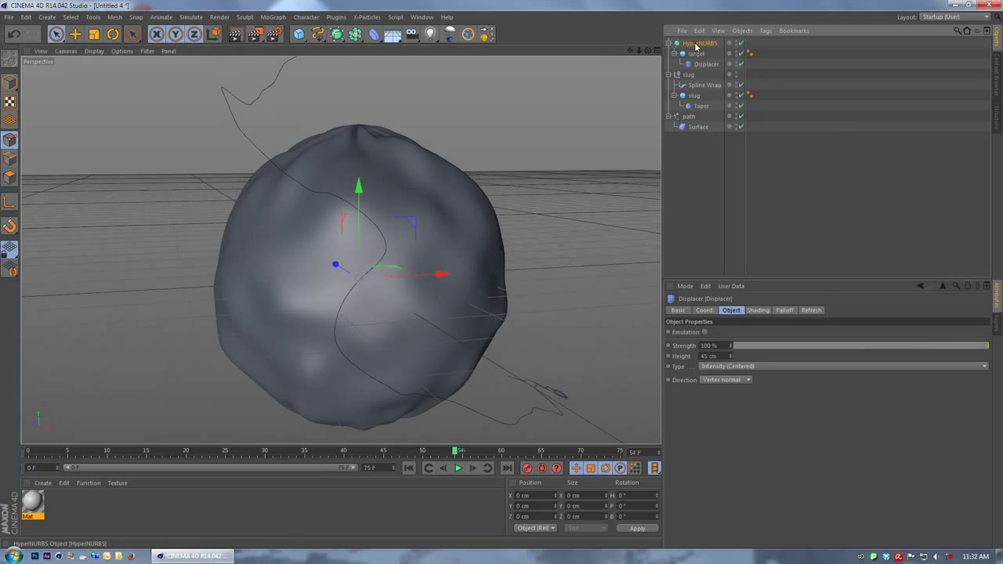
text(targe)
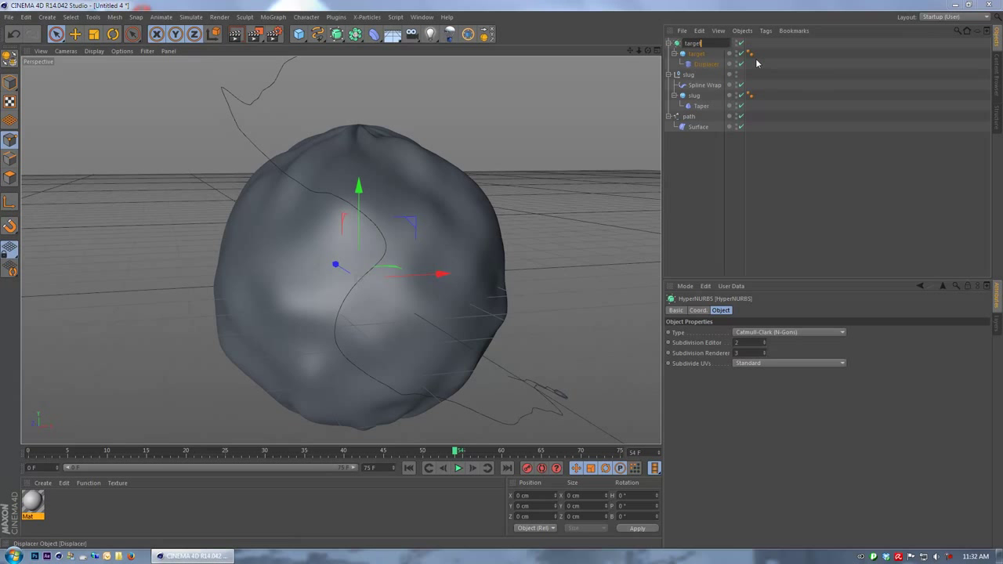
text(t)
key(Return)
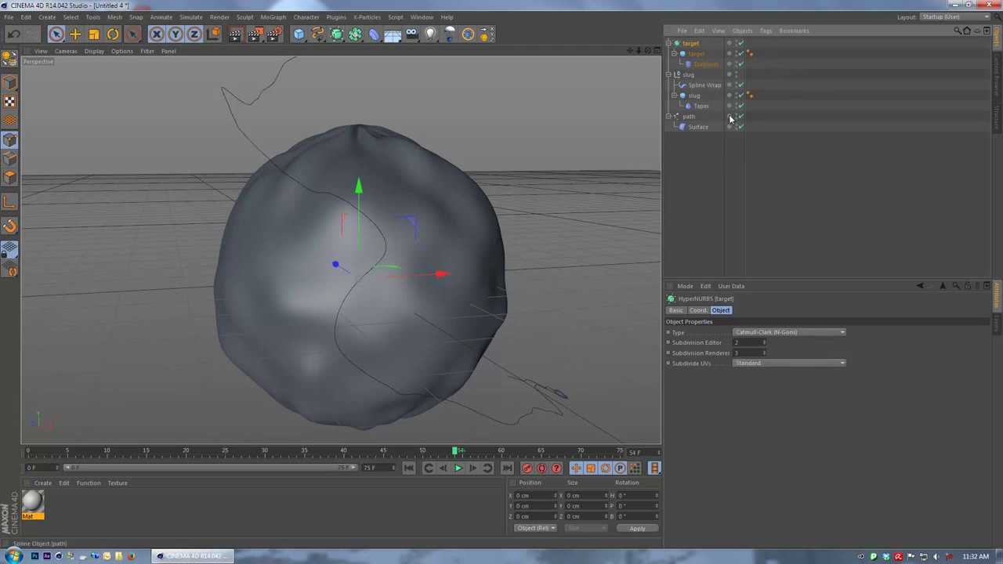
Assign the target HyperNURBS as the Surface deformer's surface and check the slug on it while scrubbing to frame 27
click(697, 127)
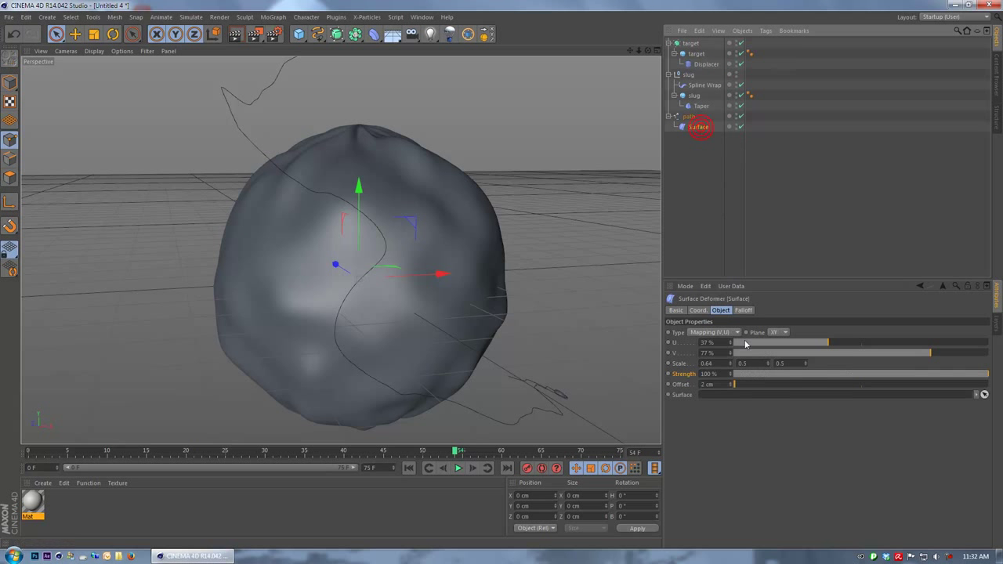
drag(713, 401, 709, 398)
alt+drag(499, 265, 423, 188)
alt+drag(413, 262, 564, 302)
drag(152, 457, 242, 455)
alt+middle_drag(398, 315, 402, 253)
alt+drag(401, 253, 311, 243)
alt+middle_drag(311, 244, 347, 357)
alt+drag(348, 361, 517, 266)
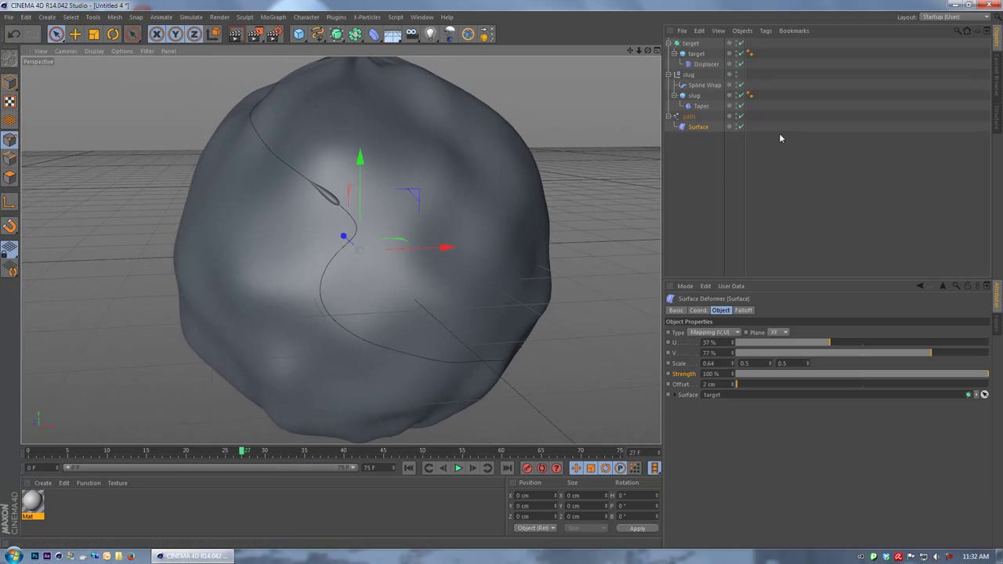
Set the Displacer's Noise shader movement to 1 cm in X and play the animation from the start
click(713, 65)
click(758, 311)
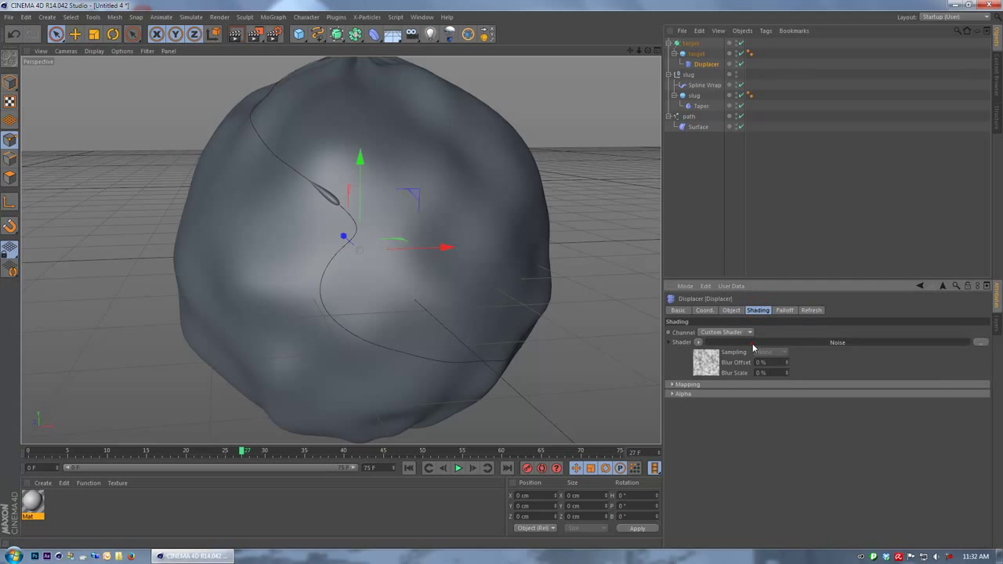
click(742, 354)
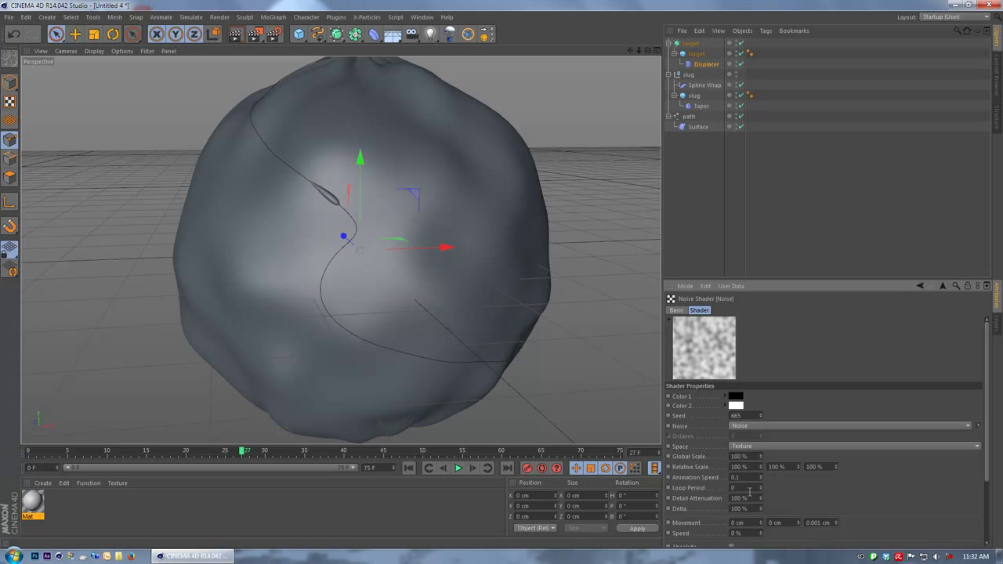
scroll(768, 505, down, 2)
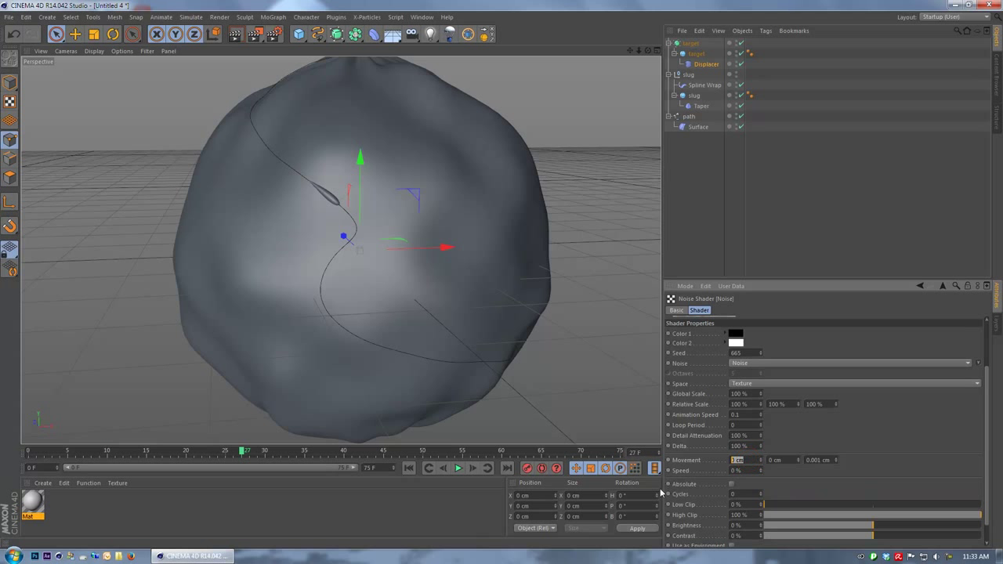
click(409, 468)
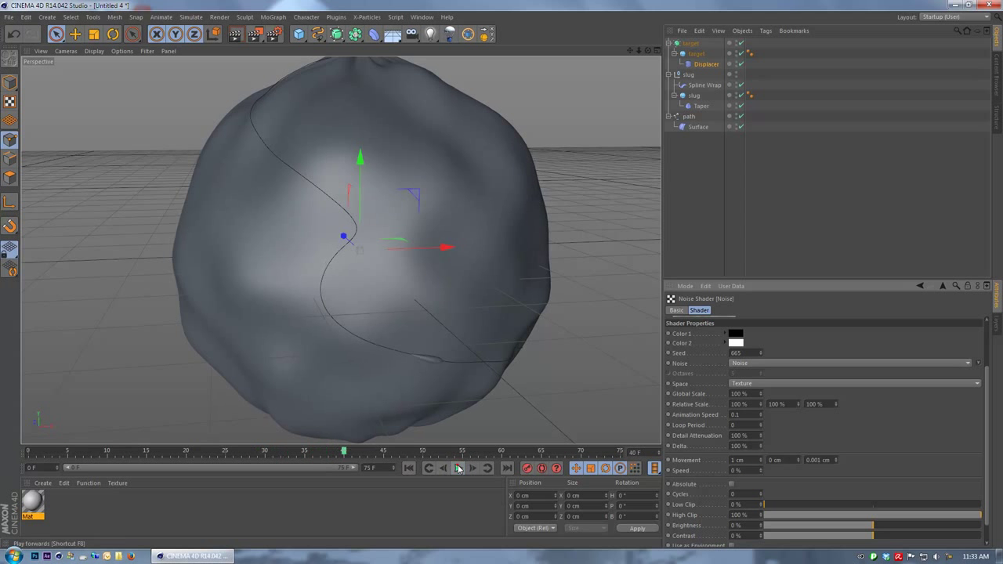
Set the noise's animation speed to 0 and its movement speed to 0.1%, and play back the animation to frame 44
click(751, 414)
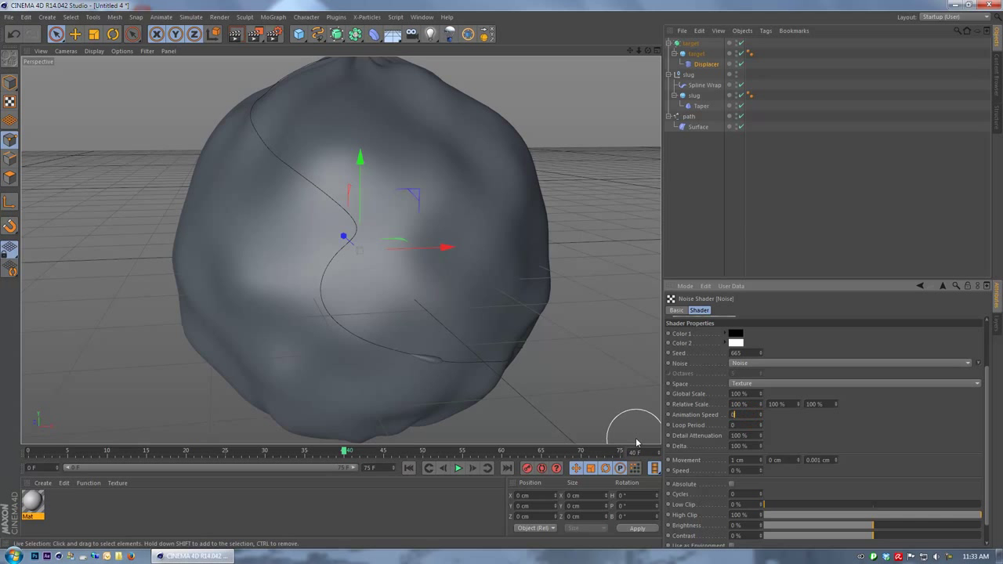
text(0.1)
key(Return)
click(408, 468)
click(458, 468)
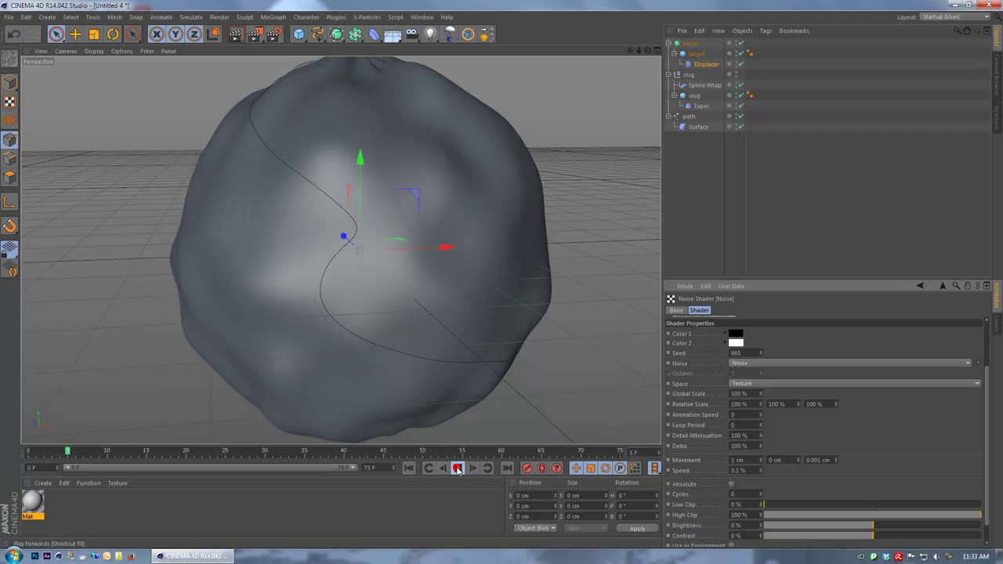
click(458, 470)
alt+right_drag(362, 249, 398, 256)
alt+drag(376, 283, 345, 274)
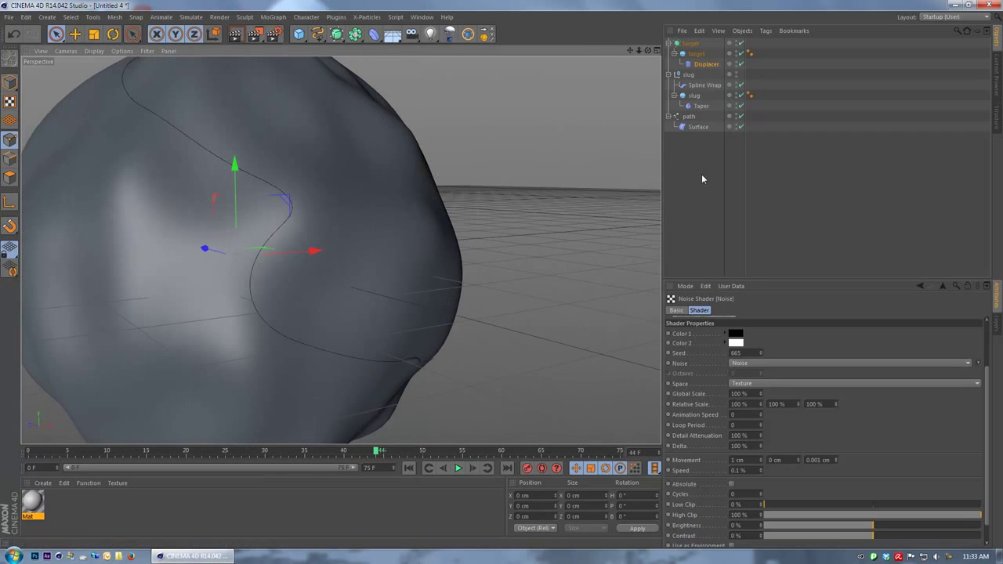
Extend the timeline to 250 frames and move the Spline Wrap's final keyframe to about frame 203
click(703, 85)
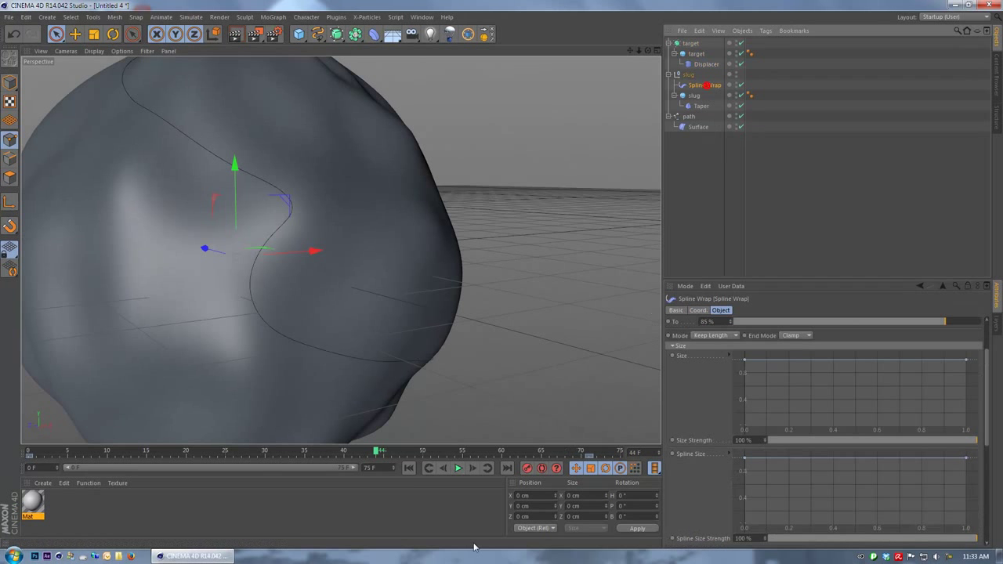
drag(382, 469, 330, 476)
text(250)
key(Return)
drag(155, 467, 398, 470)
click(196, 454)
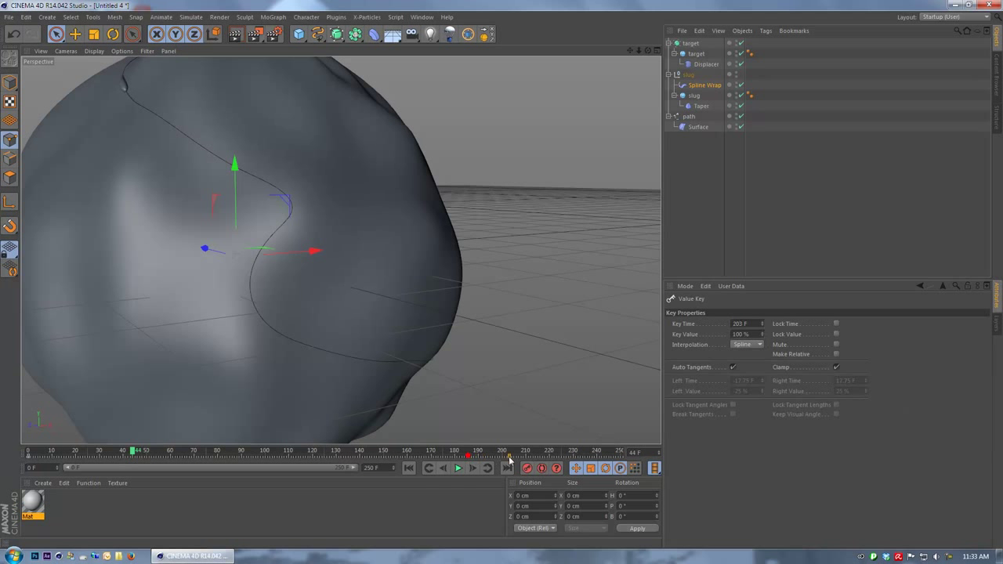
Set the Displacer's height to 55 cm and play the animation from the start
click(705, 64)
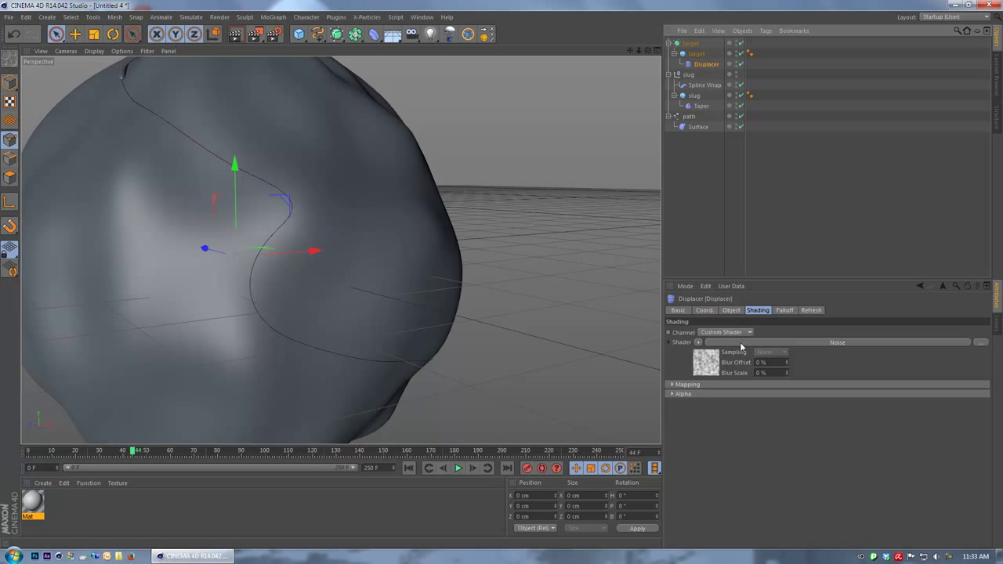
click(730, 310)
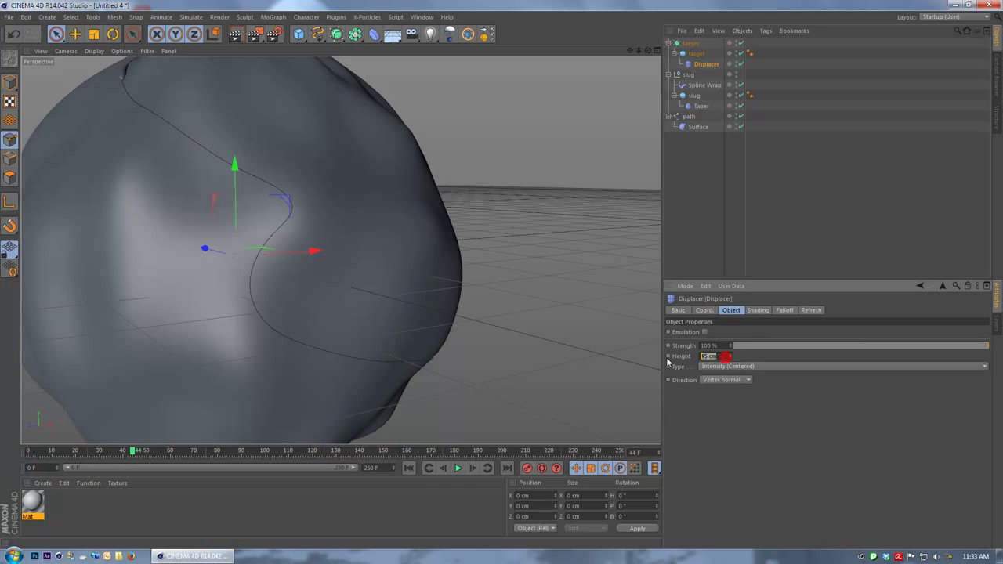
text(55)
key(Return)
alt+middle_drag(358, 275, 421, 319)
click(408, 468)
click(457, 468)
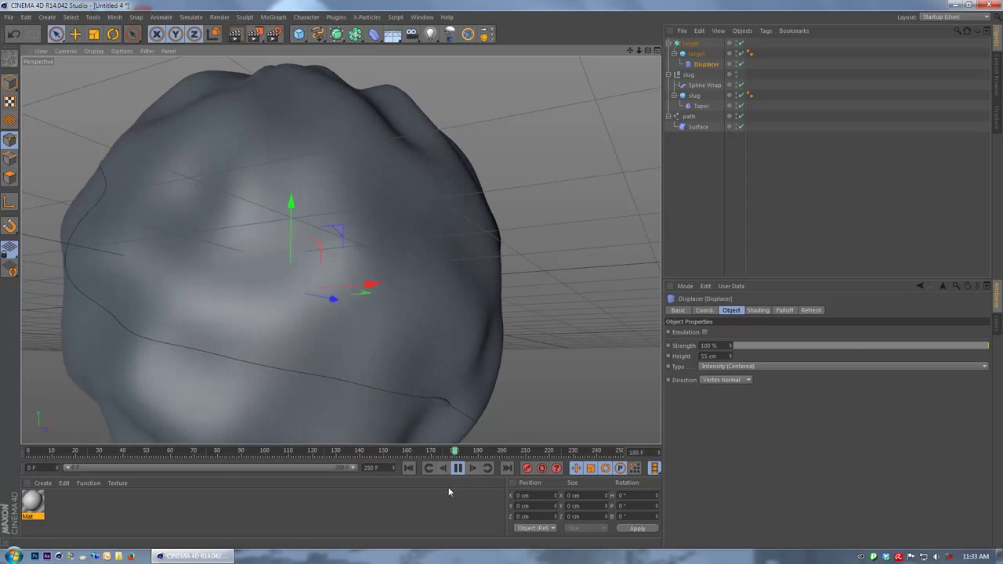
click(457, 469)
Scrub to frame 176 and set the Spline Wrap's offset to 50%
alt+middle_drag(411, 230, 457, 205)
click(702, 84)
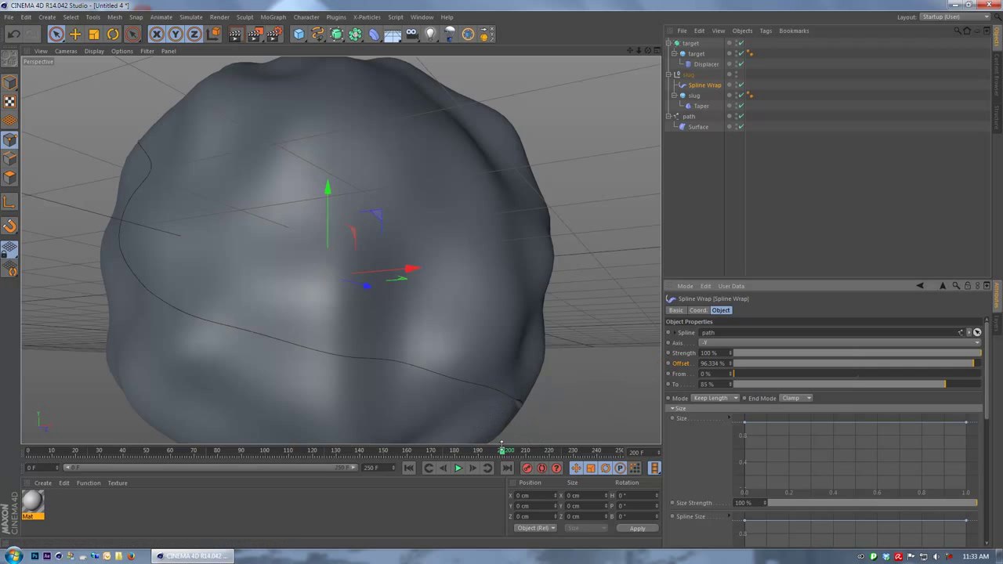
mouse_move(502, 450)
mouse_down()
mouse_move(447, 440)
mouse_move(264, 290)
mouse_move(258, 306)
mouse_up()
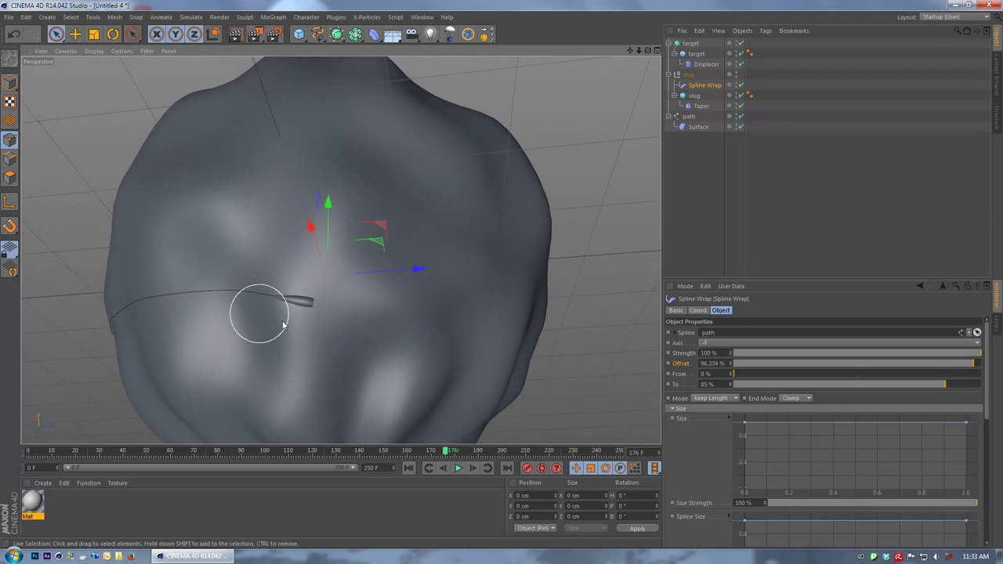
click(702, 86)
drag(861, 366, 853, 370)
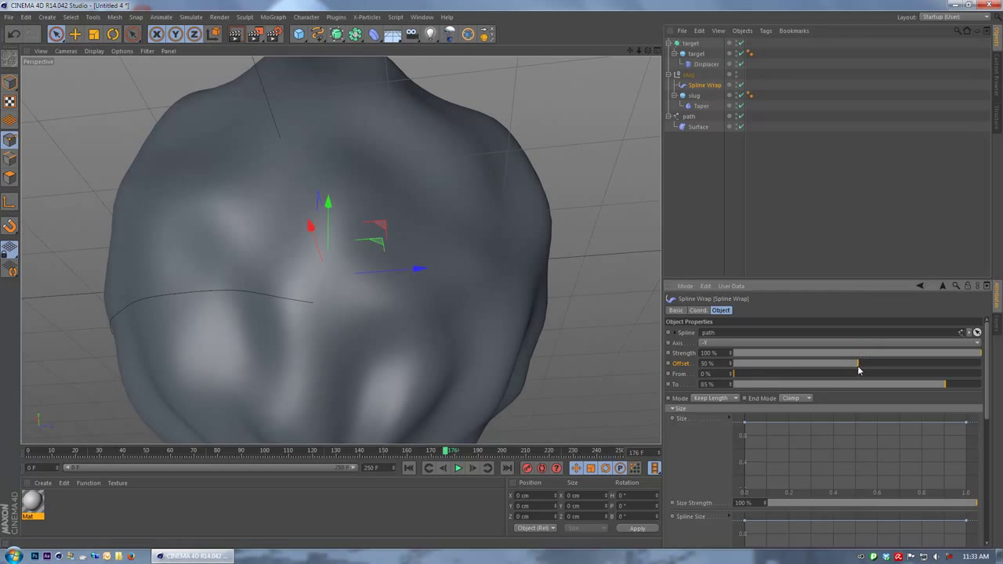
alt+drag(329, 275, 524, 436)
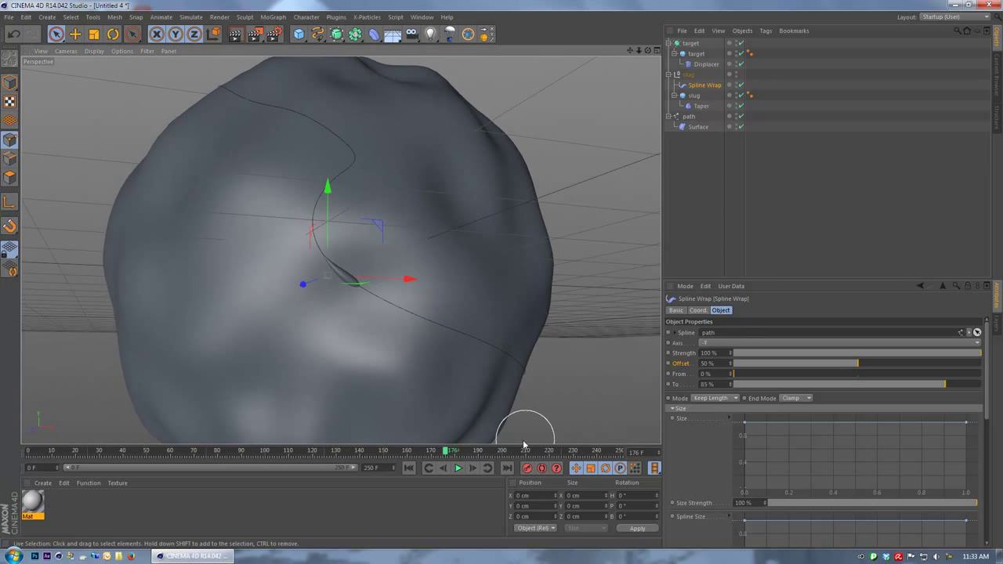
Play the animation and examine from several angles how the slug follows the moving surface at mid-path
click(458, 468)
alt+drag(353, 355, 427, 363)
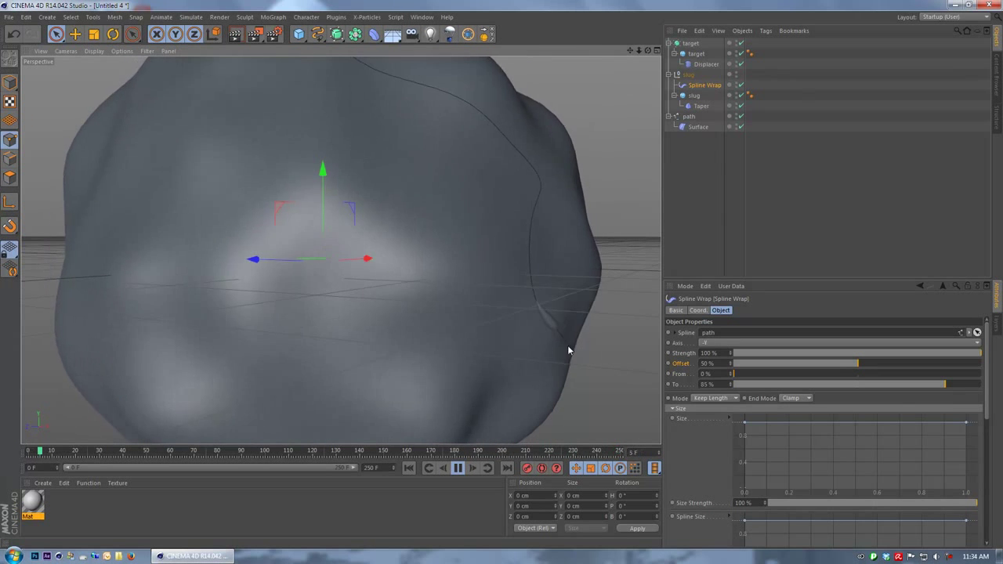
alt+drag(578, 358, 376, 327)
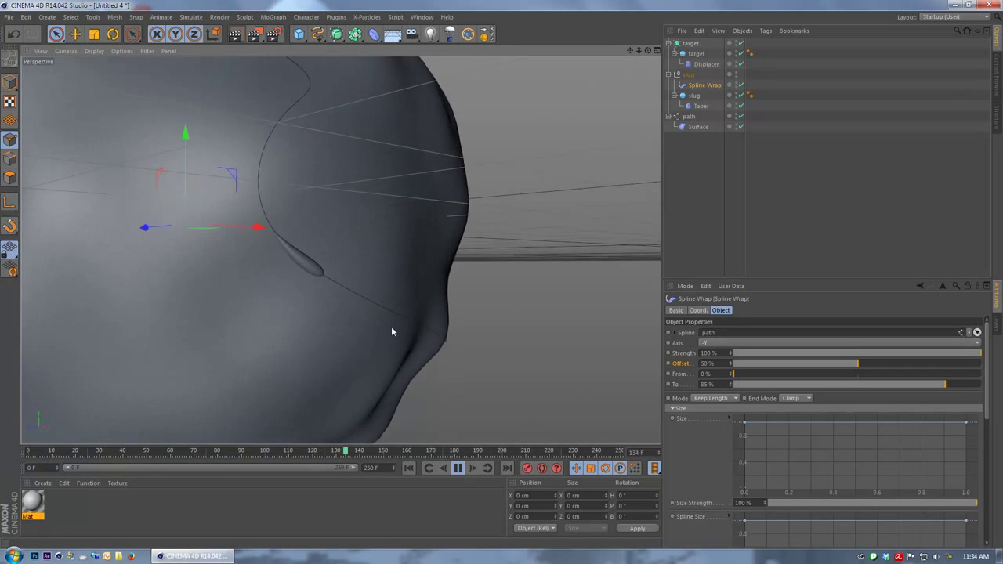
click(459, 469)
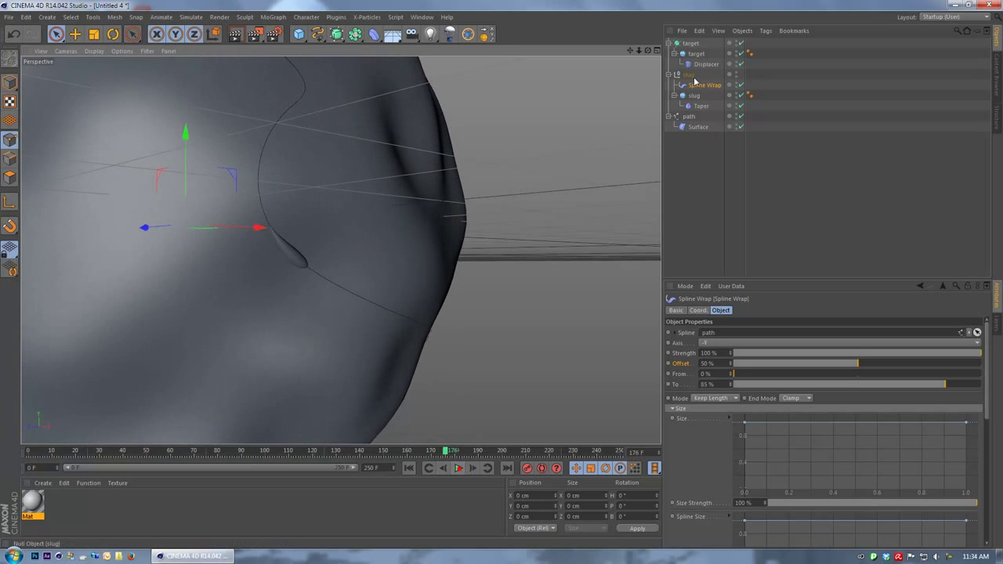
alt+right_drag(357, 169, 455, 292)
alt+middle_drag(403, 238, 478, 290)
alt+drag(478, 290, 447, 274)
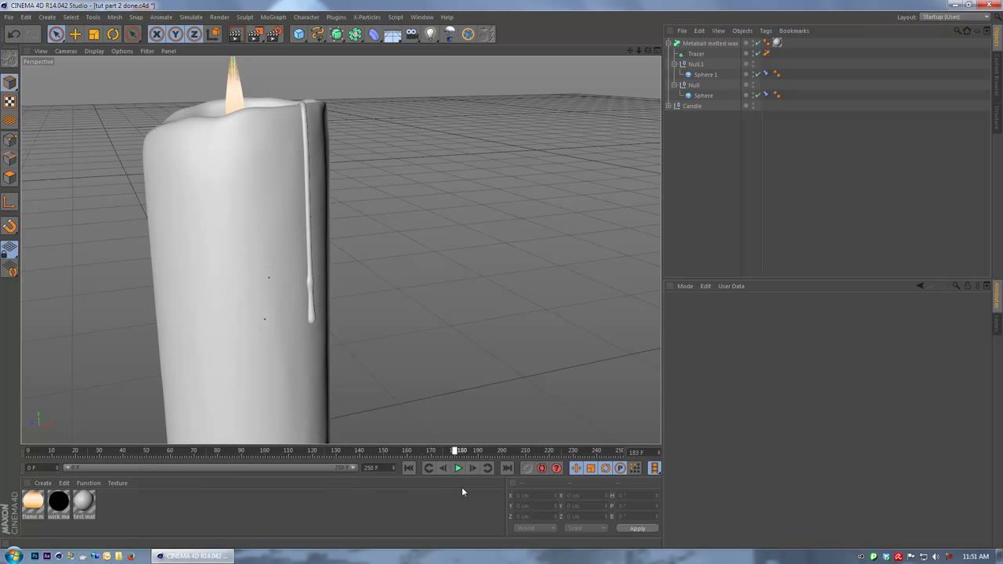
Scrub and play the candle scene to examine how the melted wax drip runs down the side
click(291, 211)
click(440, 301)
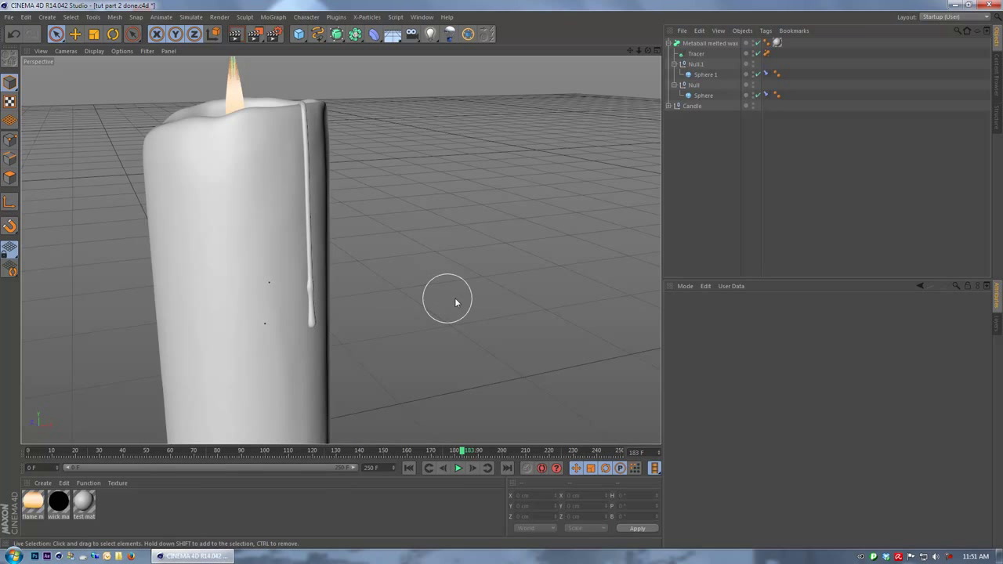
click(470, 311)
click(309, 424)
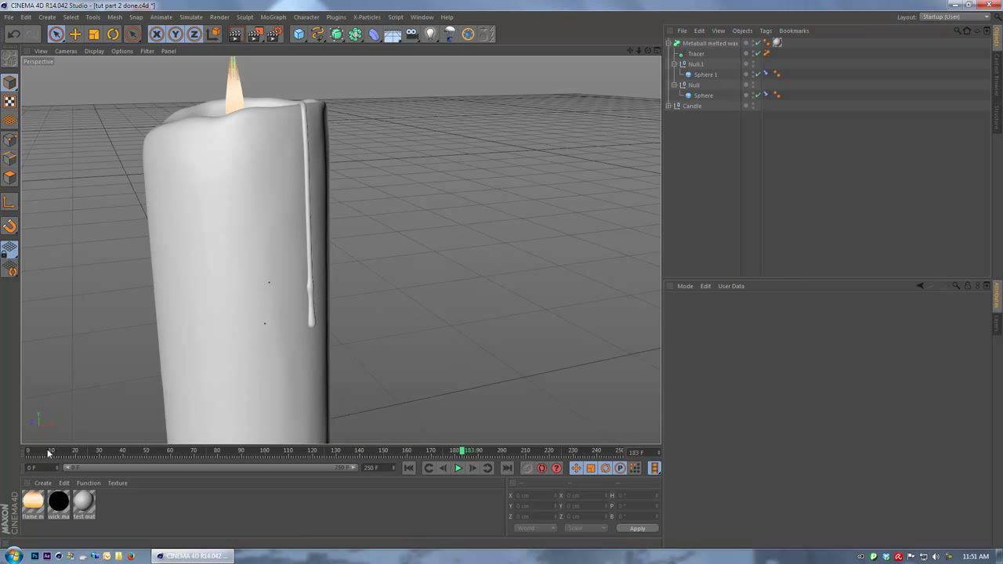
drag(71, 454, 103, 457)
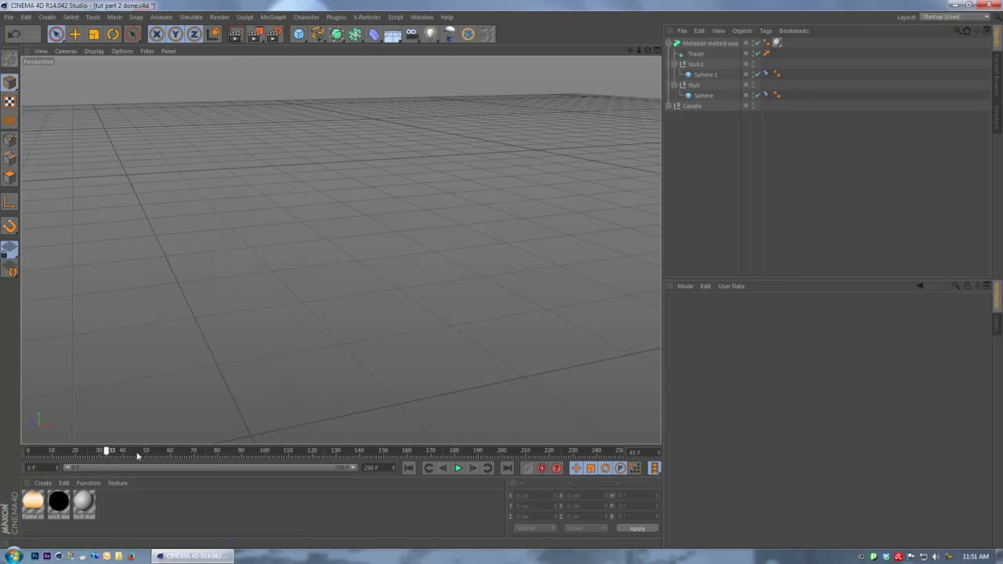
drag(169, 455, 168, 454)
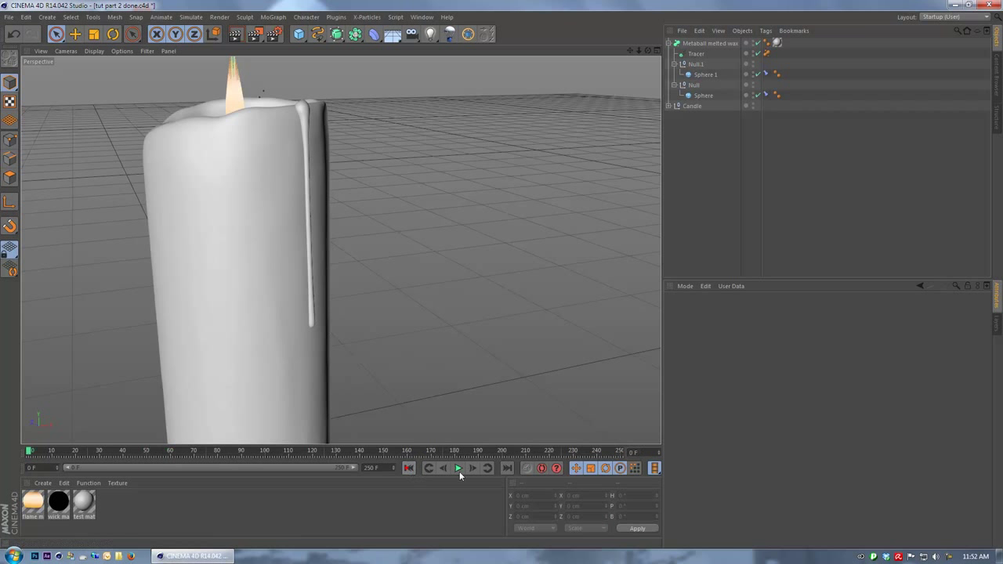
click(407, 470)
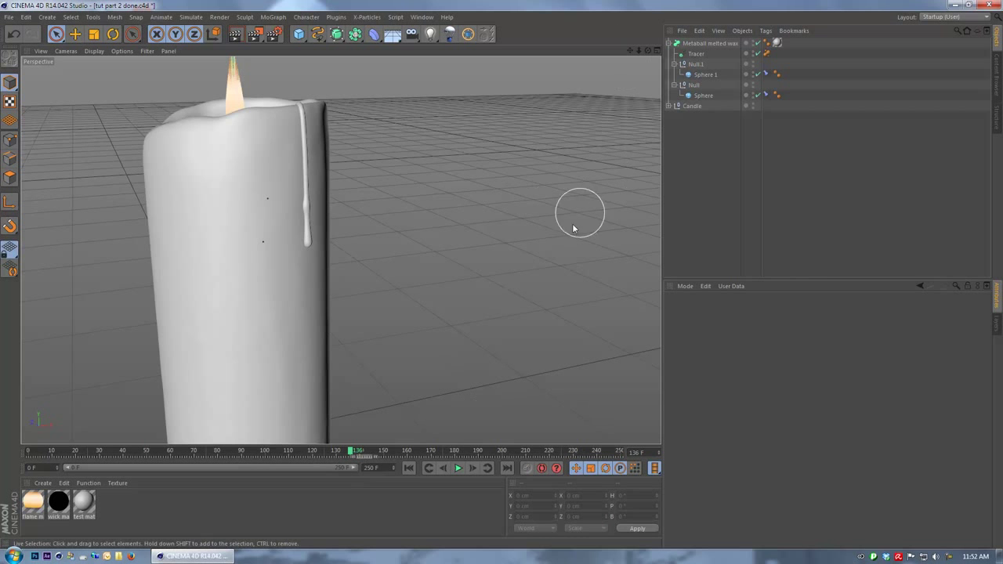
Add a Landscape object to the candle scene and change its orientation so that it stands upright
alt+drag(463, 250, 381, 197)
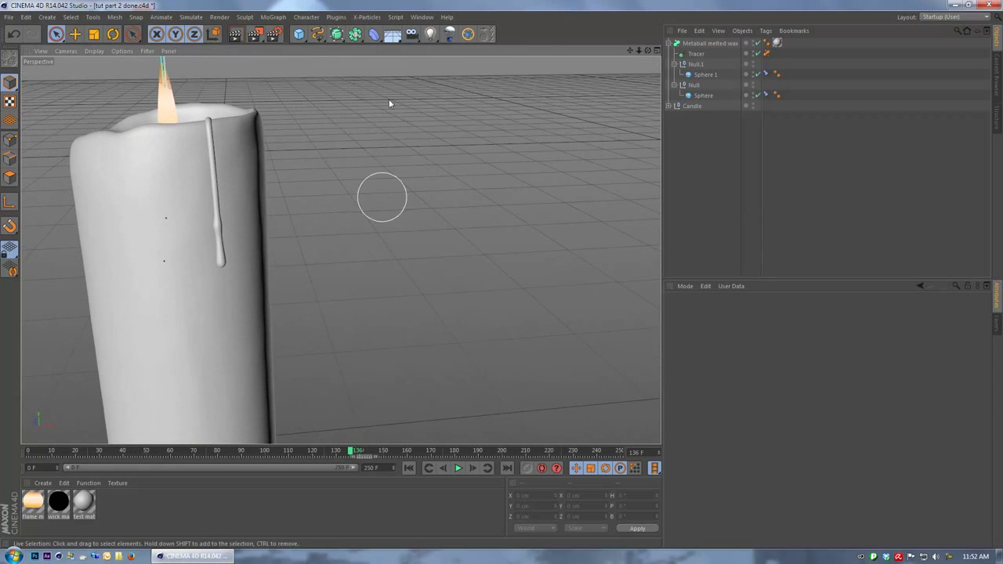
click(299, 35)
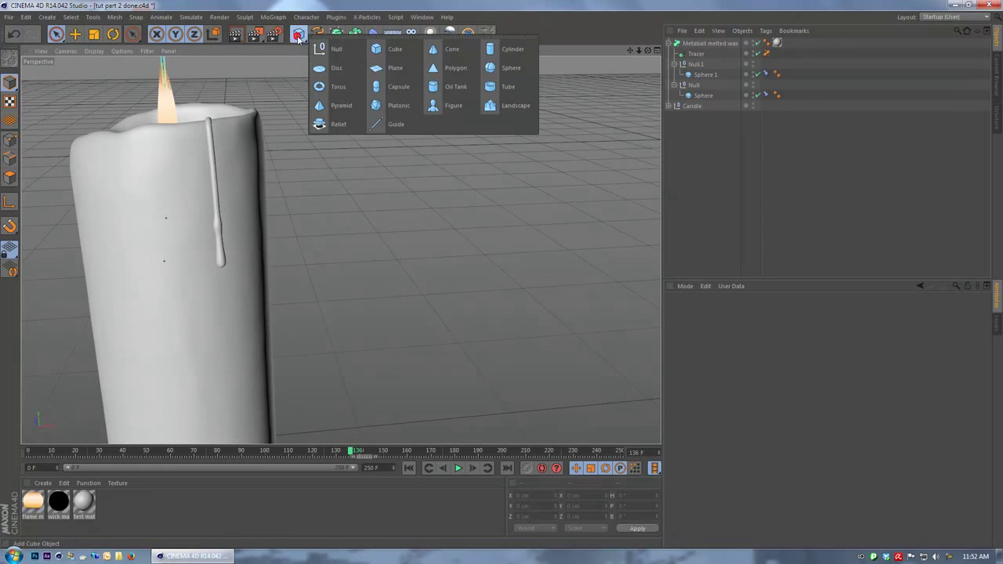
click(510, 105)
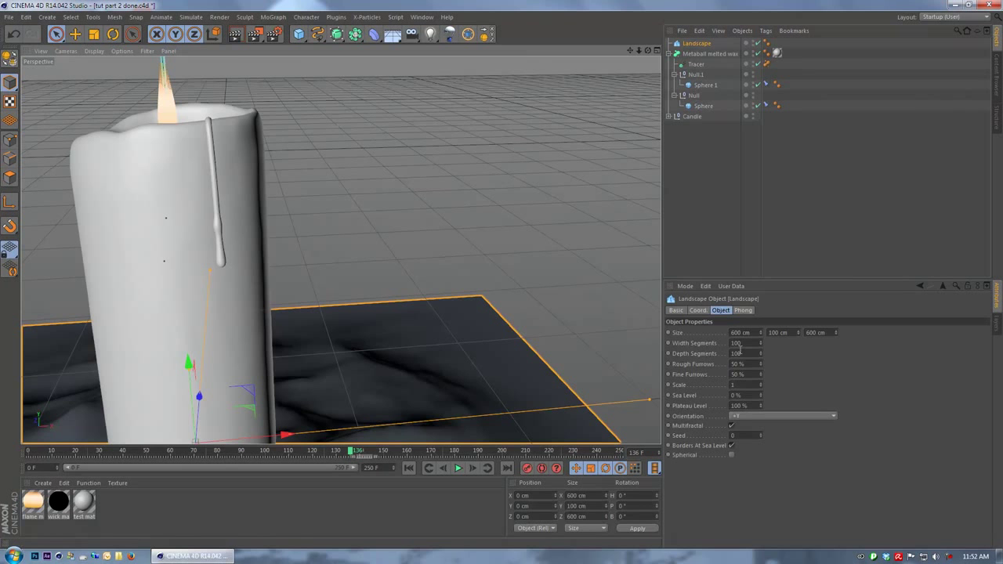
click(750, 416)
click(761, 424)
Move the landscape beside the candle to about 182 cm along X and increase the height of its relief
alt+middle_drag(374, 279, 476, 245)
alt+right_drag(476, 245, 498, 301)
alt+middle_drag(498, 301, 407, 270)
alt+drag(418, 284, 374, 310)
drag(312, 337, 525, 326)
alt+right_drag(525, 327, 507, 343)
alt+drag(507, 343, 609, 364)
alt+middle_drag(585, 336, 503, 315)
drag(797, 332, 798, 293)
alt+drag(498, 314, 462, 353)
Add a sphere in front of the landscape at about X 304 cm, Y 135 cm and set its radius to 15 cm
drag(299, 35, 511, 68)
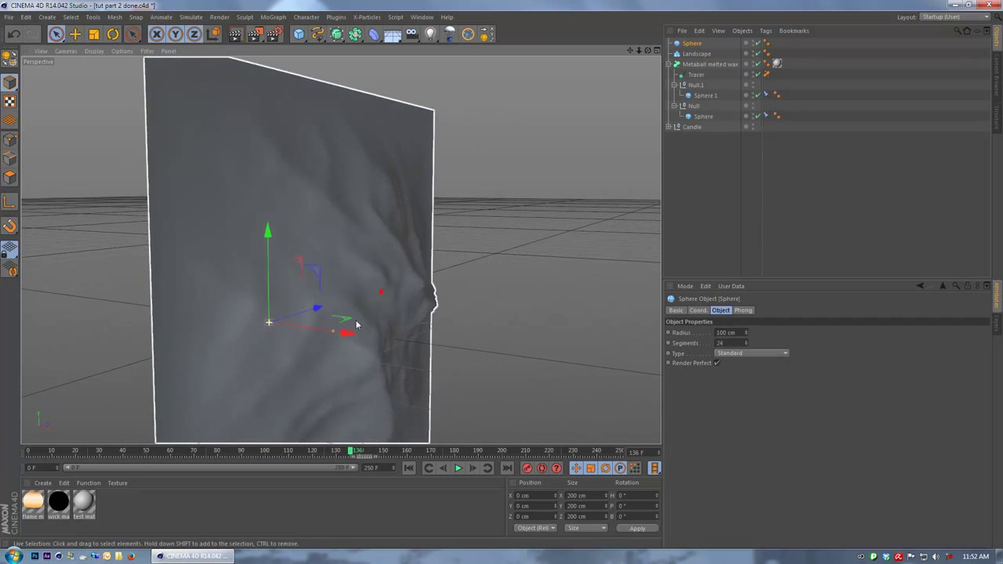
drag(347, 332, 588, 365)
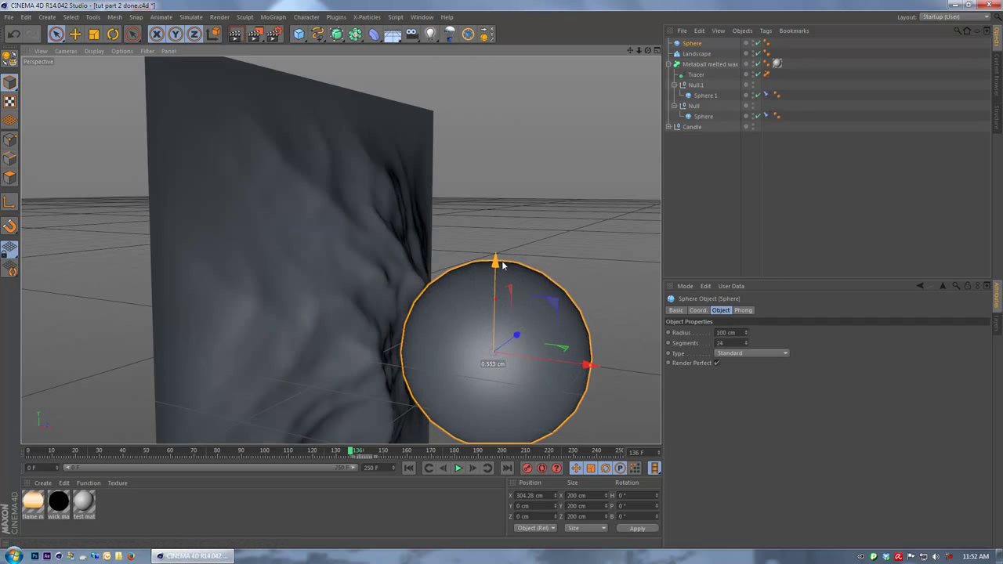
drag(502, 262, 505, 138)
drag(742, 332, 632, 332)
text(15)
key(Return)
alt+drag(502, 238, 480, 283)
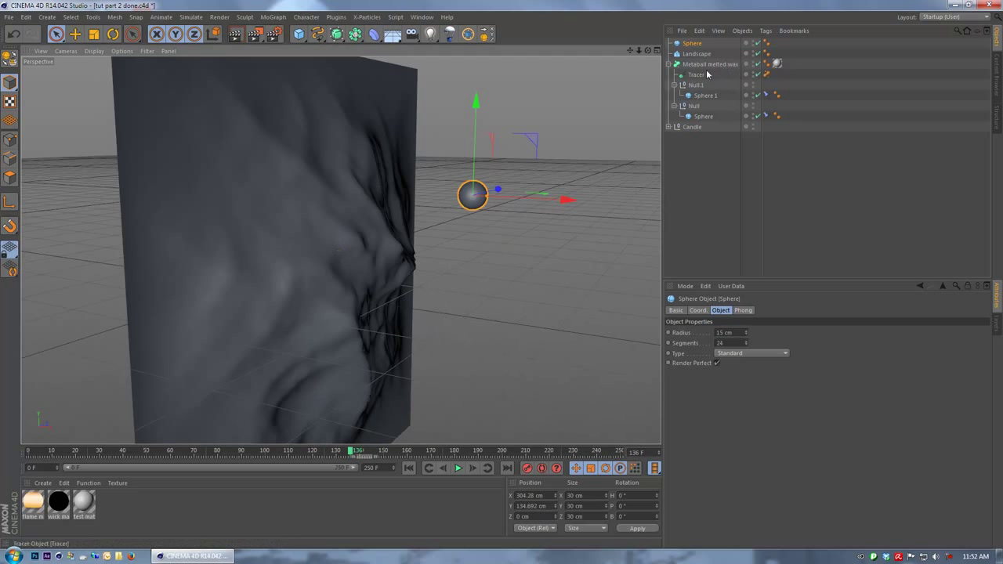
Add a Constraint tag with Clamp enabled to the new sphere and assign Landscape as the clamp target
click(694, 44)
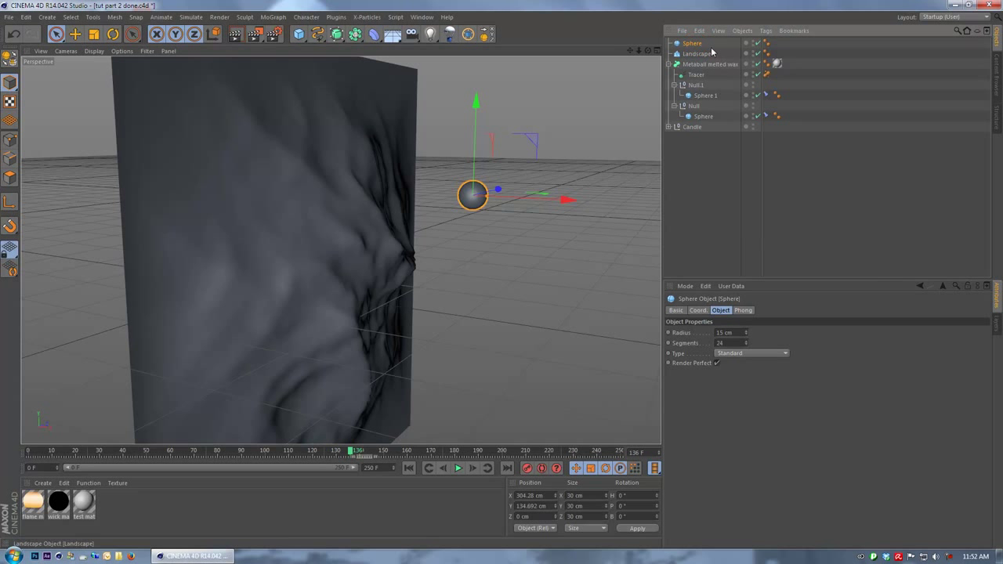
right_click(689, 44)
mouse_move(764, 62)
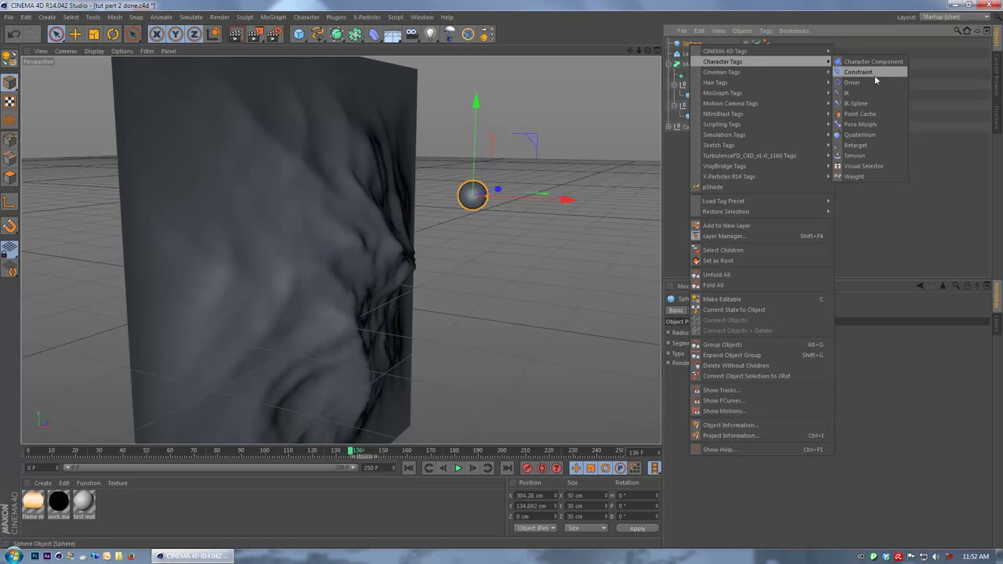
click(855, 72)
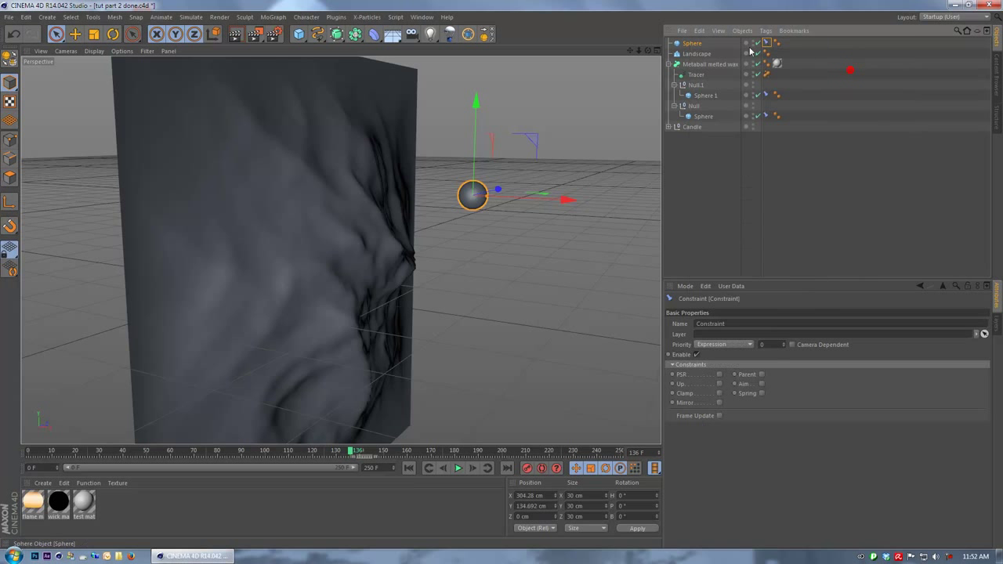
click(719, 394)
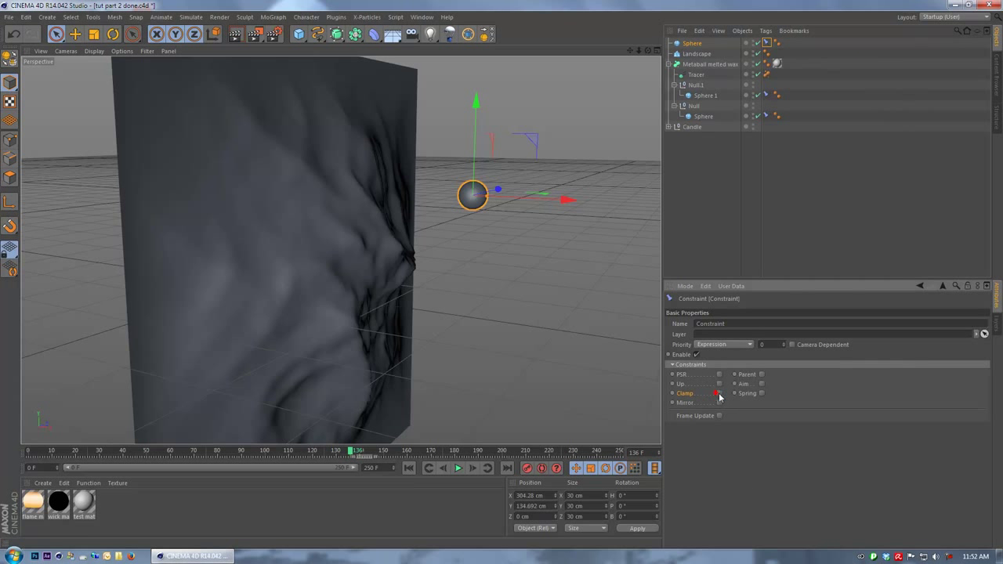
click(697, 310)
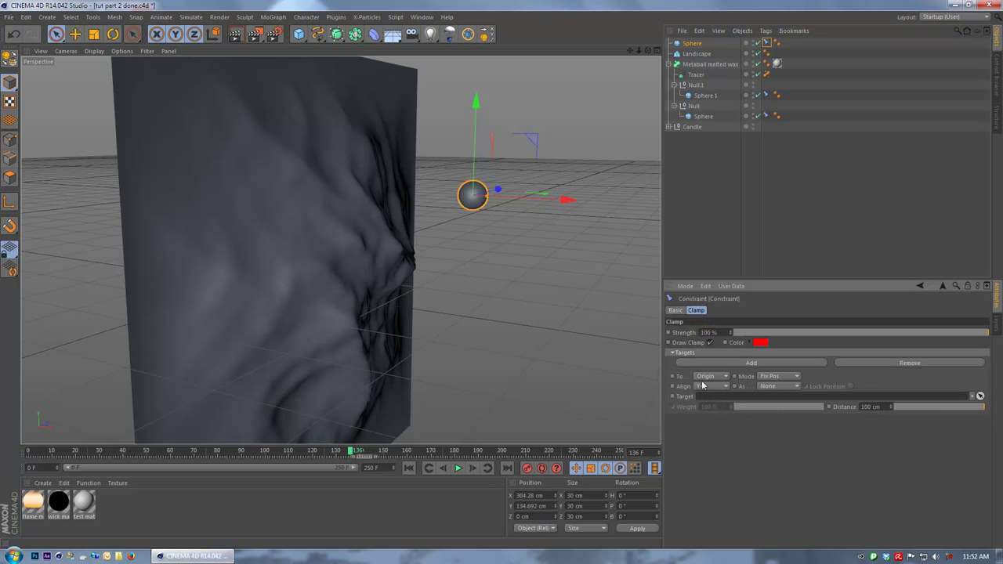
drag(696, 54, 703, 66)
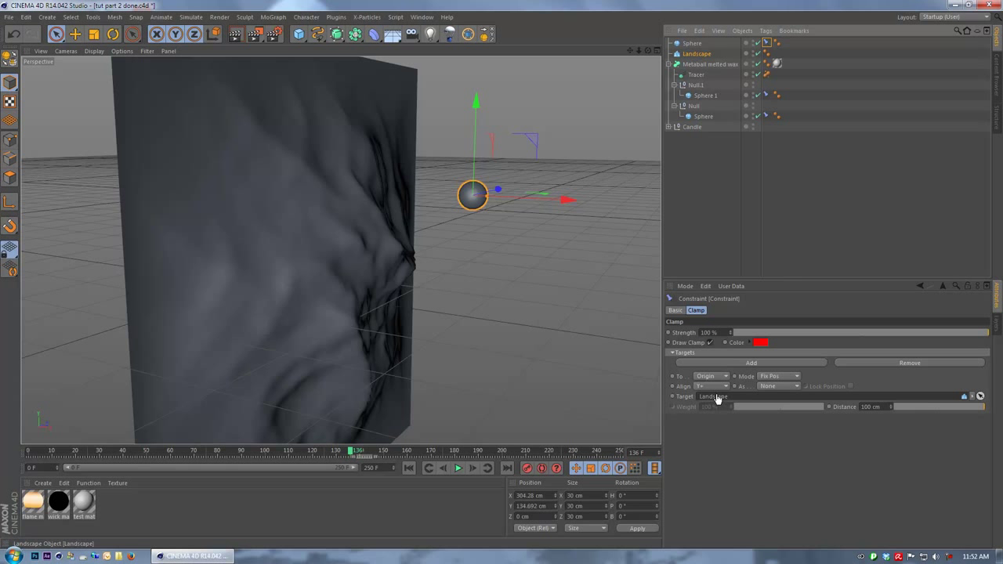
Set the clamp distance to 0 cm and clamp the sphere to the landscape's Surface with Use Normals enabled
alt+middle_drag(507, 275, 490, 288)
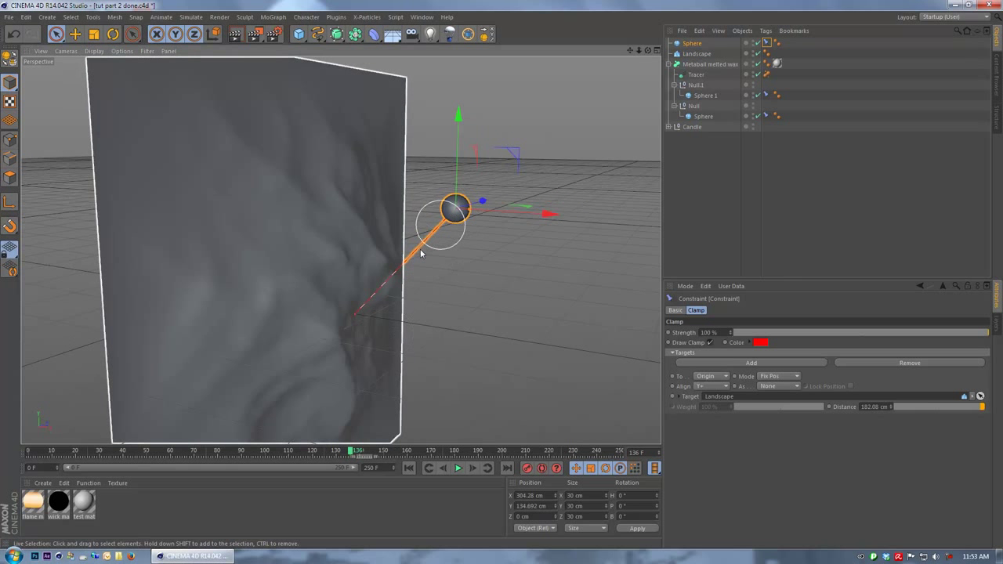
mouse_move(494, 255)
alt+mouse_down()
mouse_move(538, 263)
mouse_move(480, 267)
alt+mouse_up()
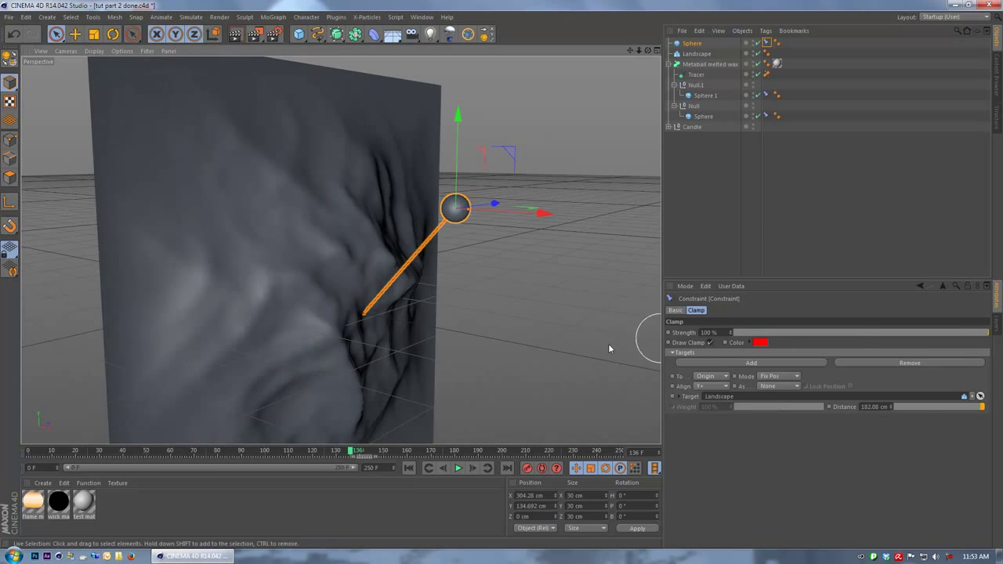
drag(976, 410, 871, 415)
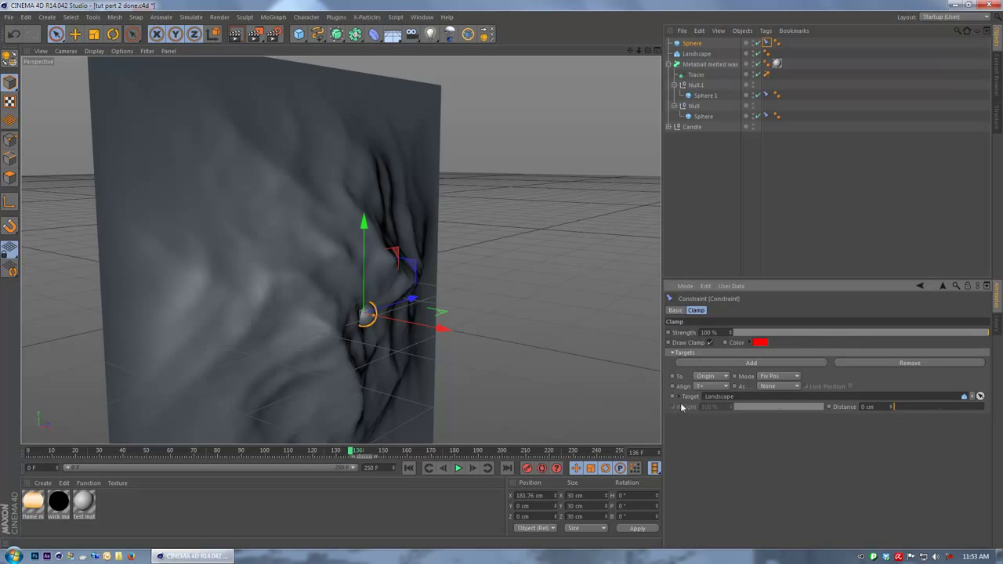
click(719, 377)
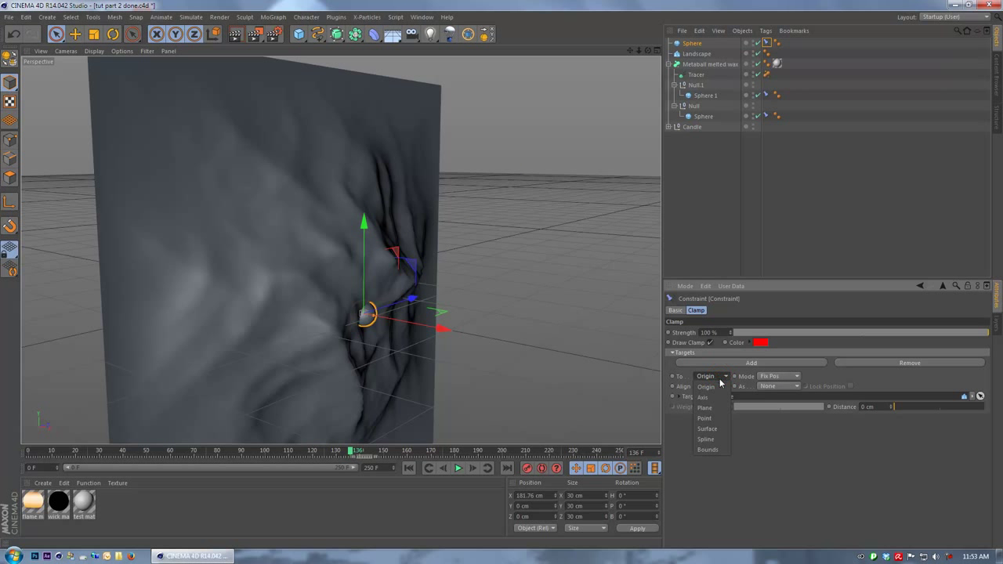
click(707, 429)
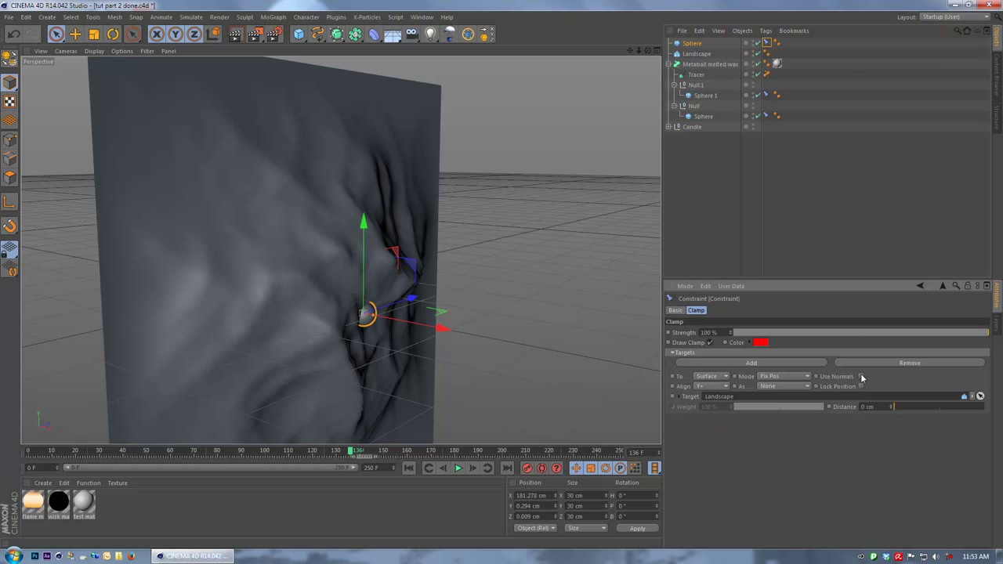
Move the clamped sphere up the landscape's surface and set its clamp distance to 8 cm
mouse_move(504, 285)
alt+mouse_down()
mouse_move(449, 280)
mouse_move(503, 288)
alt+mouse_up()
mouse_move(364, 246)
mouse_down()
mouse_move(372, 227)
mouse_move(359, 215)
mouse_move(361, 139)
mouse_move(376, 300)
mouse_move(356, 412)
mouse_move(384, 286)
mouse_move(384, 58)
mouse_up()
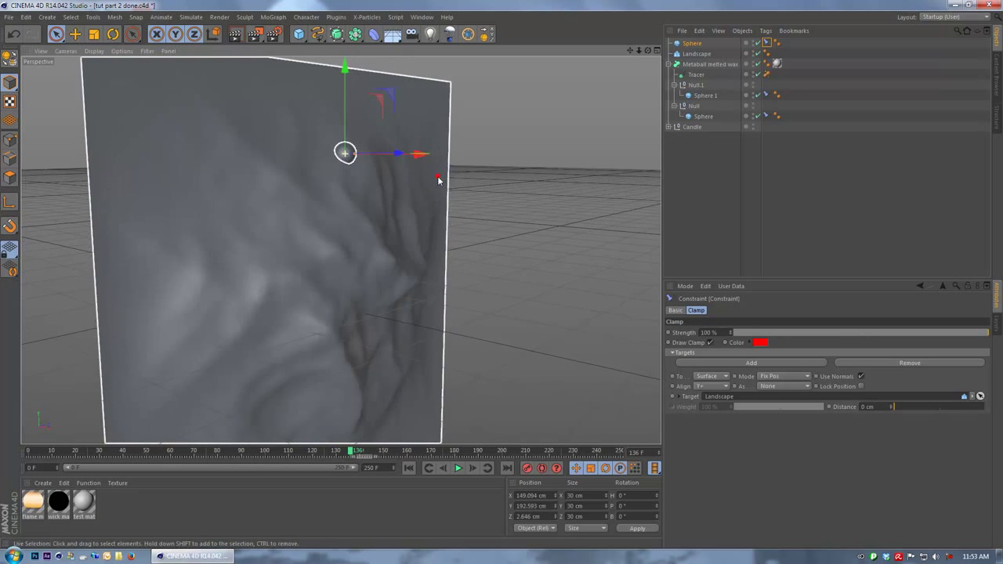
drag(885, 407, 821, 408)
text(8)
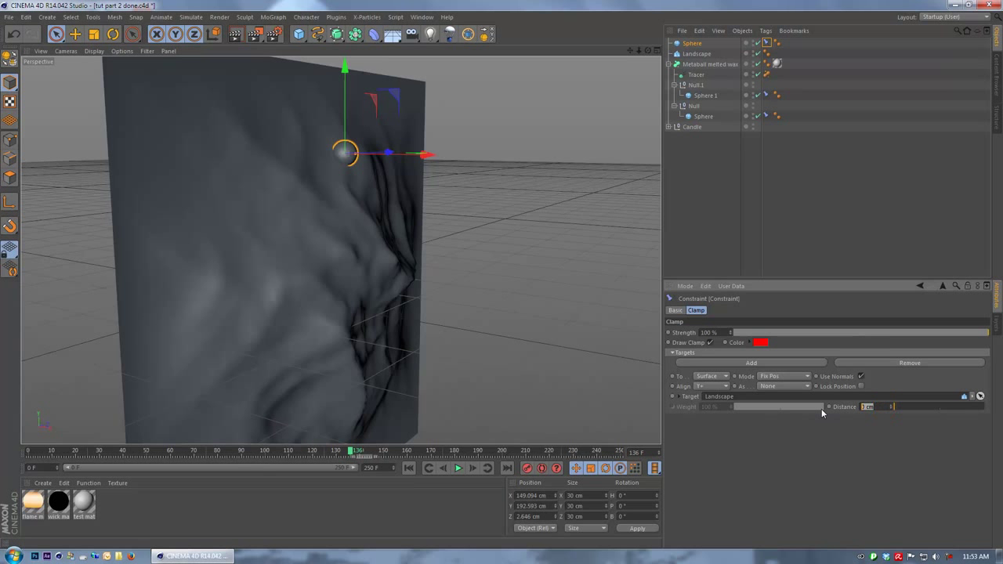
key(Return)
alt+drag(488, 244, 452, 239)
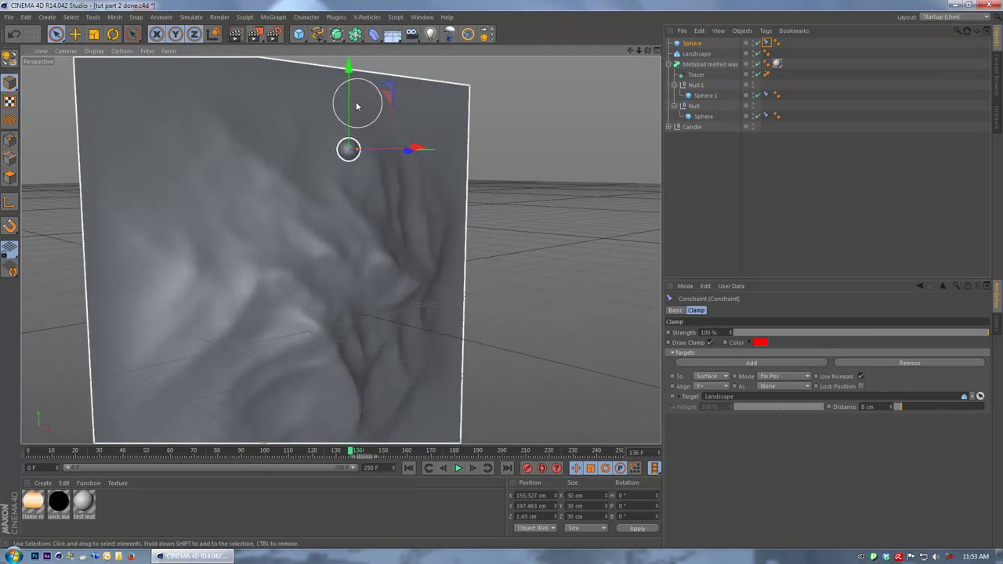
Slide the sphere around the landscape to test the clamp, ending at about X 133 cm, Y 33 cm, Z -236 cm
drag(351, 134, 372, 290)
alt+drag(451, 298, 409, 295)
drag(442, 187, 465, 342)
drag(456, 263, 487, 130)
alt+drag(506, 153, 552, 333)
alt+middle_drag(552, 334, 505, 302)
alt+drag(504, 301, 541, 311)
drag(521, 246, 204, 282)
Animate the sphere directly with keyframes, moving it from one side of the landscape at frame 0 to the opposite side at frame 137
drag(106, 453, 23, 458)
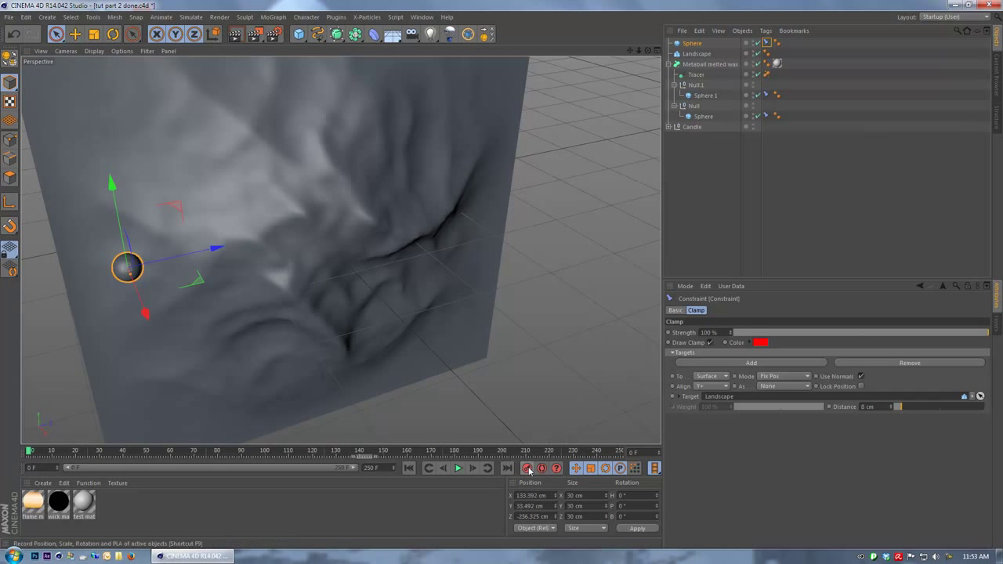
drag(331, 466, 352, 463)
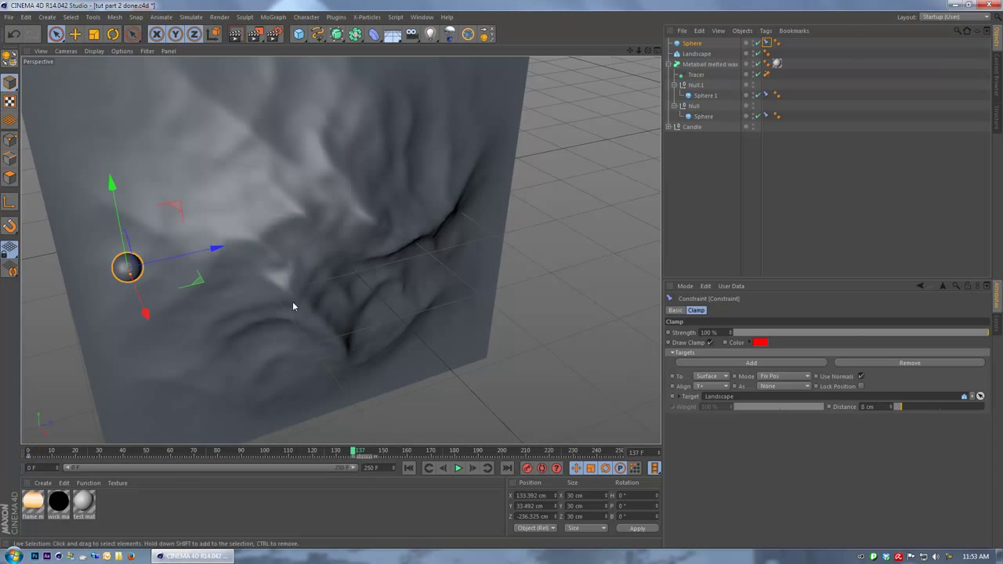
drag(183, 256, 561, 215)
alt+drag(464, 313, 411, 370)
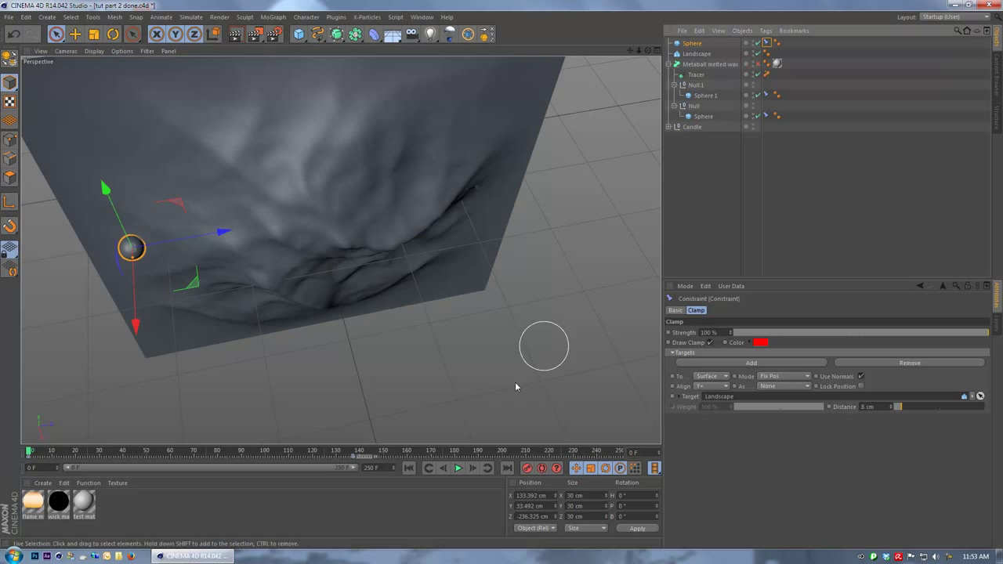
Play the animation to check how the sphere follows the relief, and return to the first frame
click(457, 468)
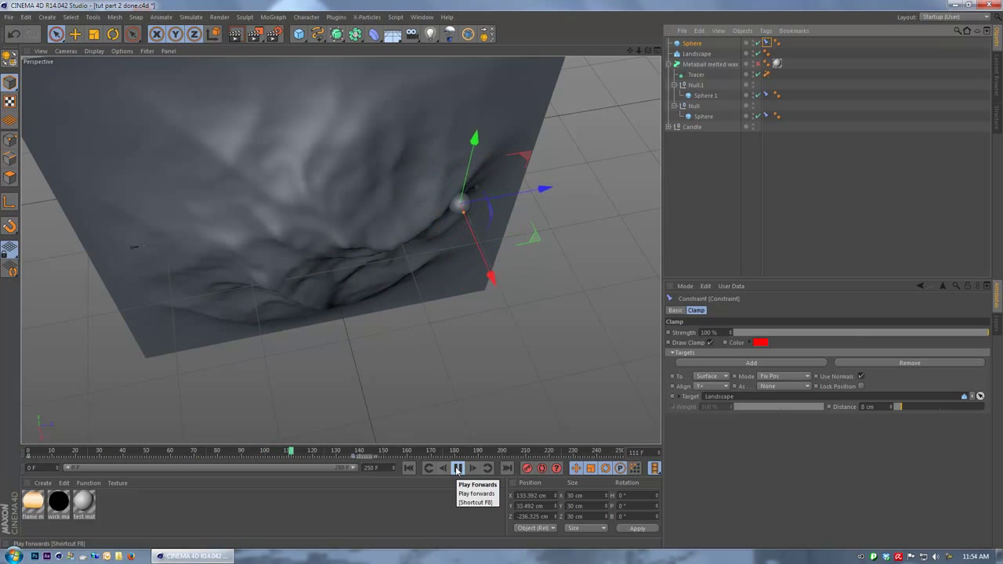
click(457, 468)
alt+drag(492, 249, 424, 463)
click(408, 467)
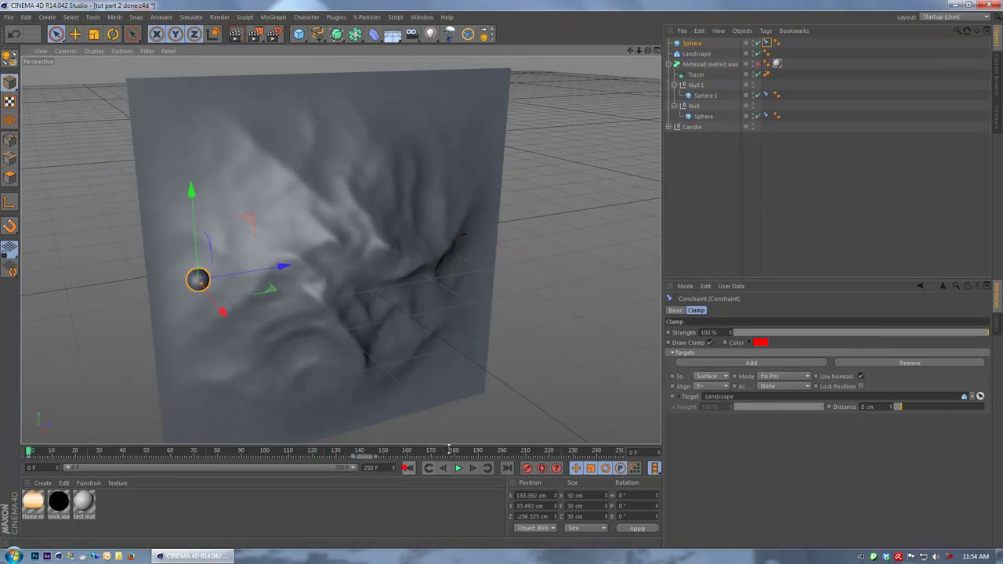
Delete all the keyframes recorded on the sphere, keeping the sphere itself
drag(400, 458, 2, 476)
key(Delete)
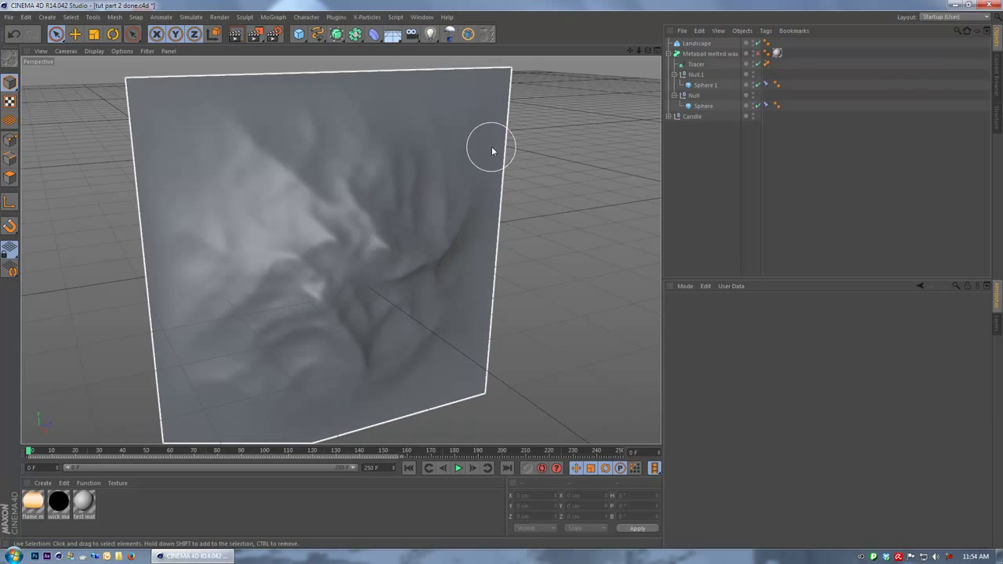
key(ctrl+z)
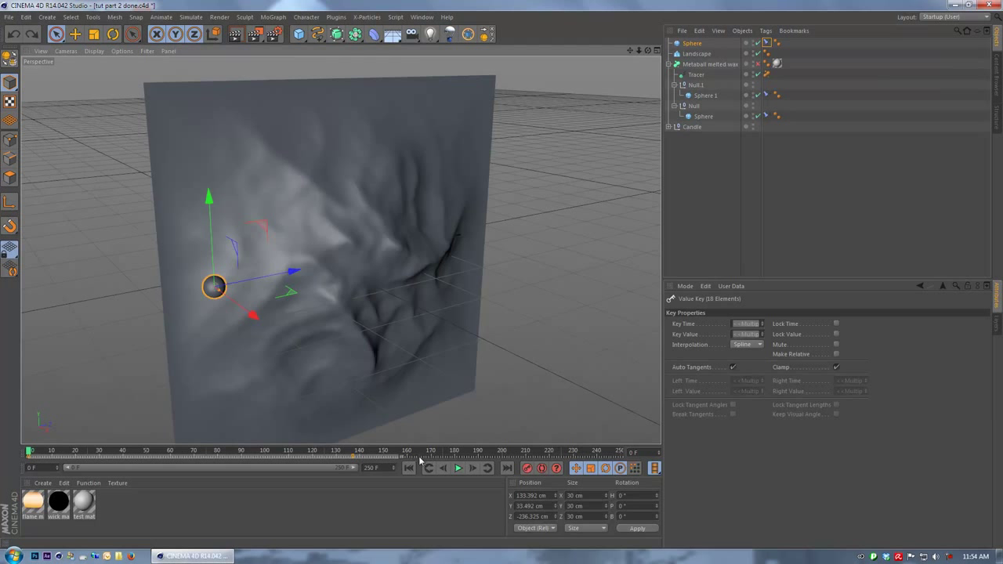
drag(429, 458, 390, 462)
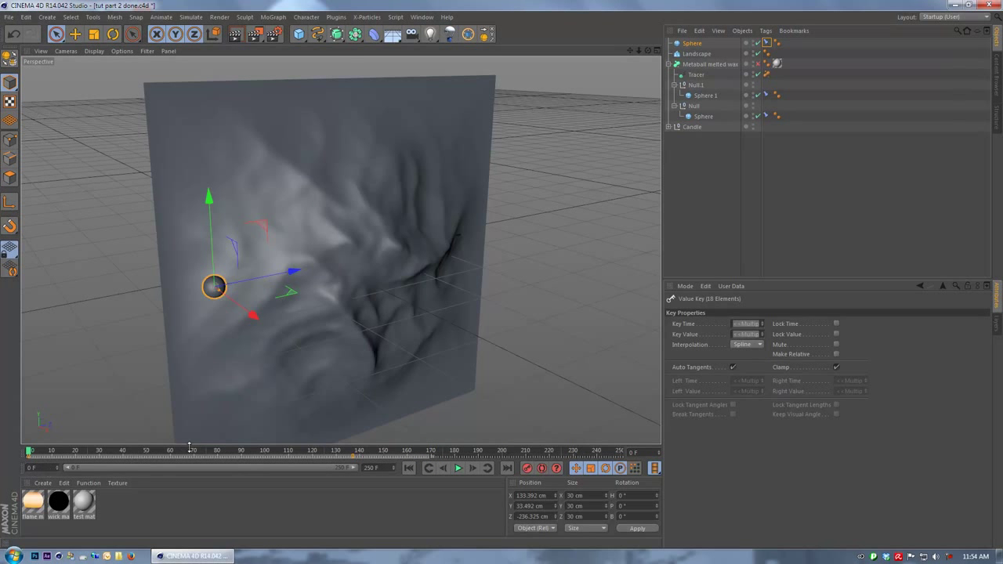
key(Delete)
Group the clamped sphere under a new null
scroll(463, 311, up, 2)
alt+drag(463, 311, 405, 311)
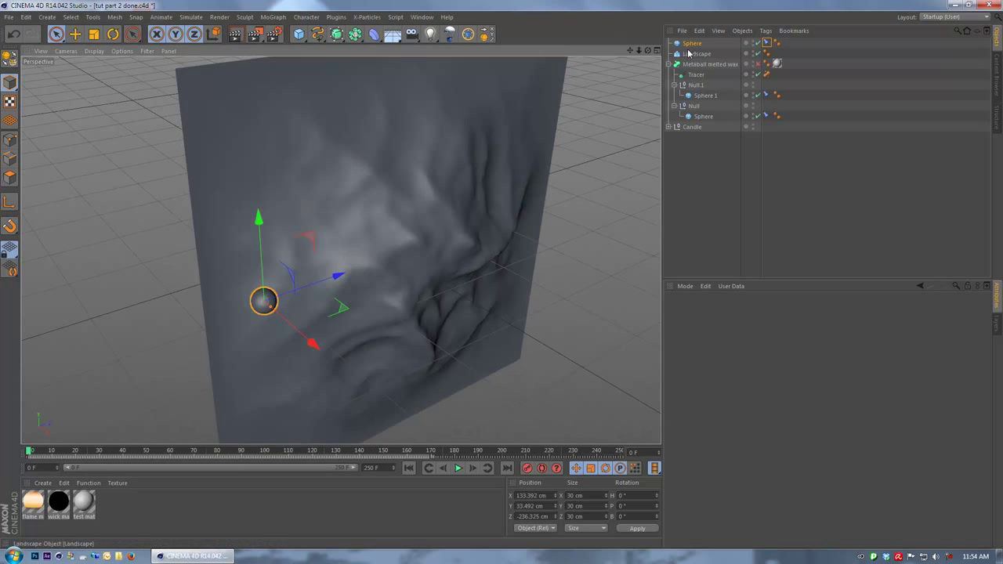
click(690, 44)
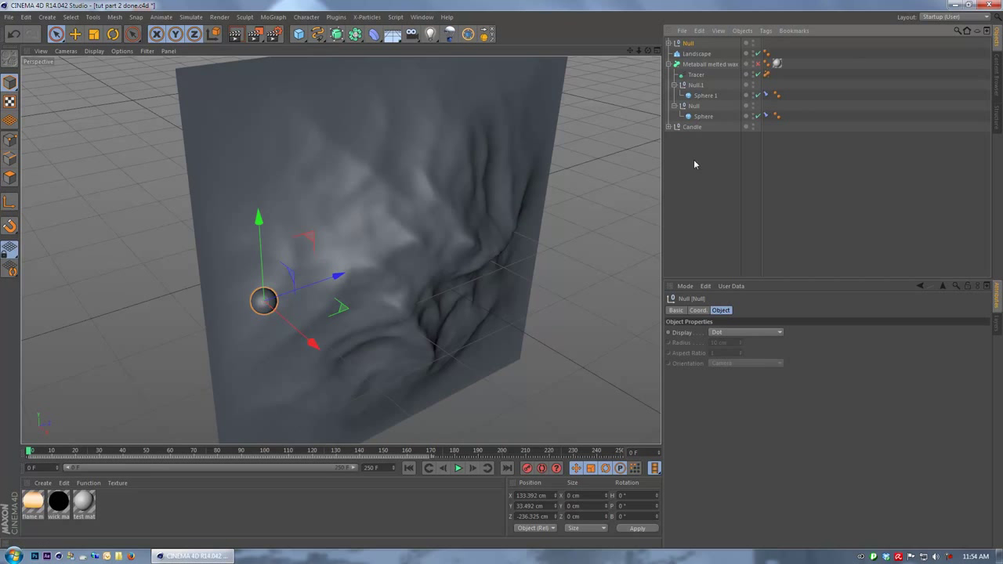
key(alt+g)
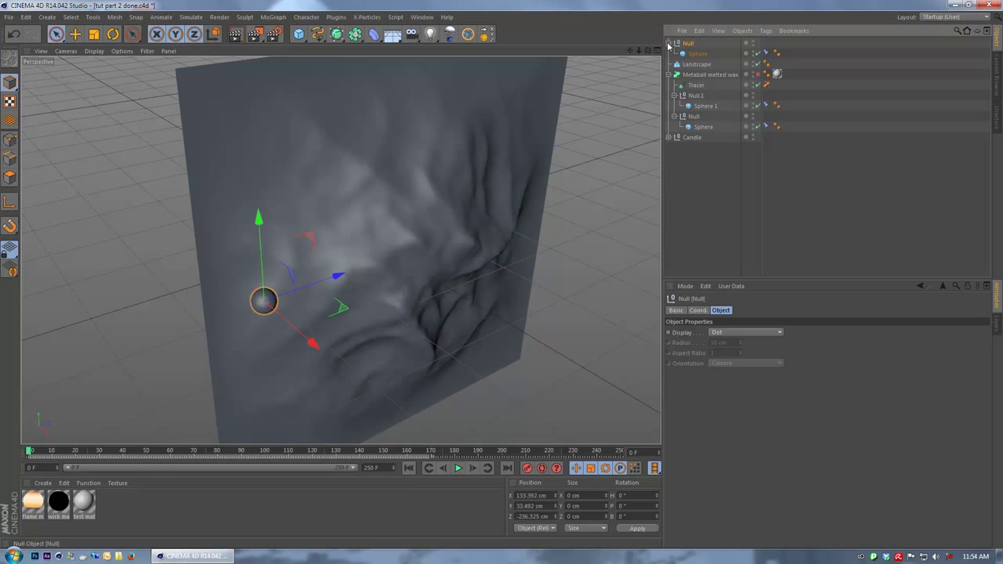
click(669, 43)
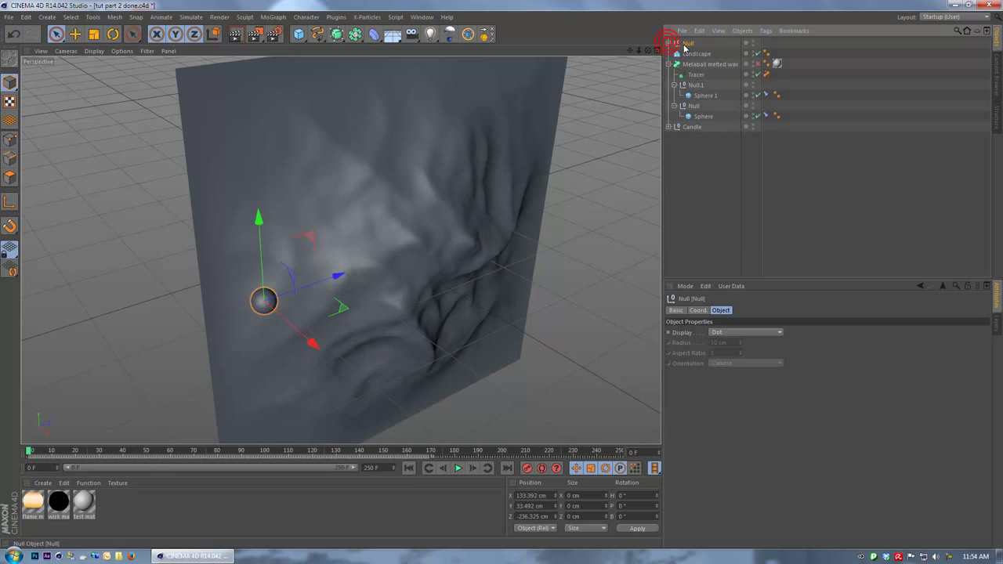
Animate the null with keyframes from its current position at frame 0 to about Z 264 cm at frame 194
click(488, 452)
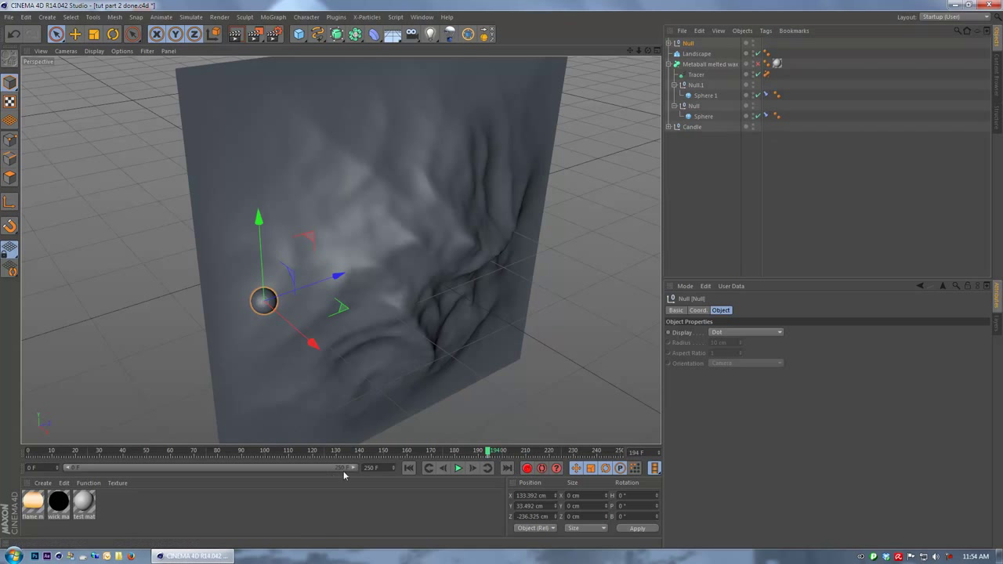
click(445, 456)
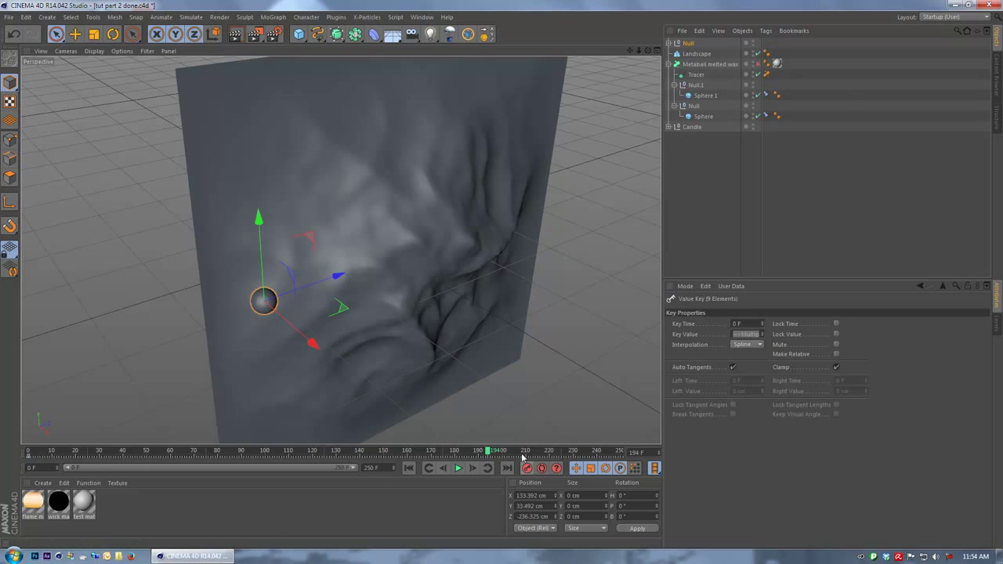
drag(337, 274, 611, 214)
alt+drag(586, 335, 479, 409)
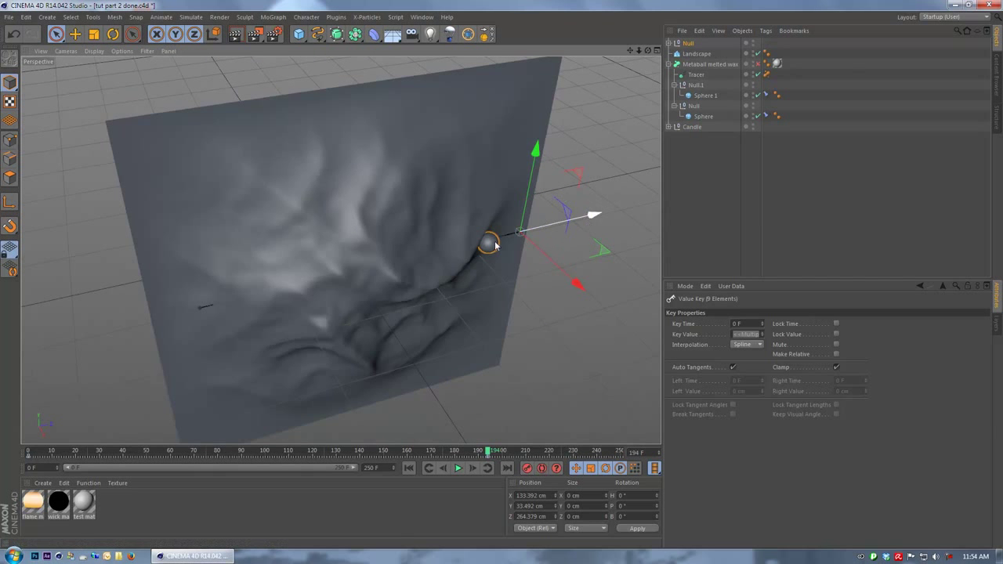
Play the null's animation and inspect from several angles how the sphere hugs the landscape near the end of its path
click(408, 467)
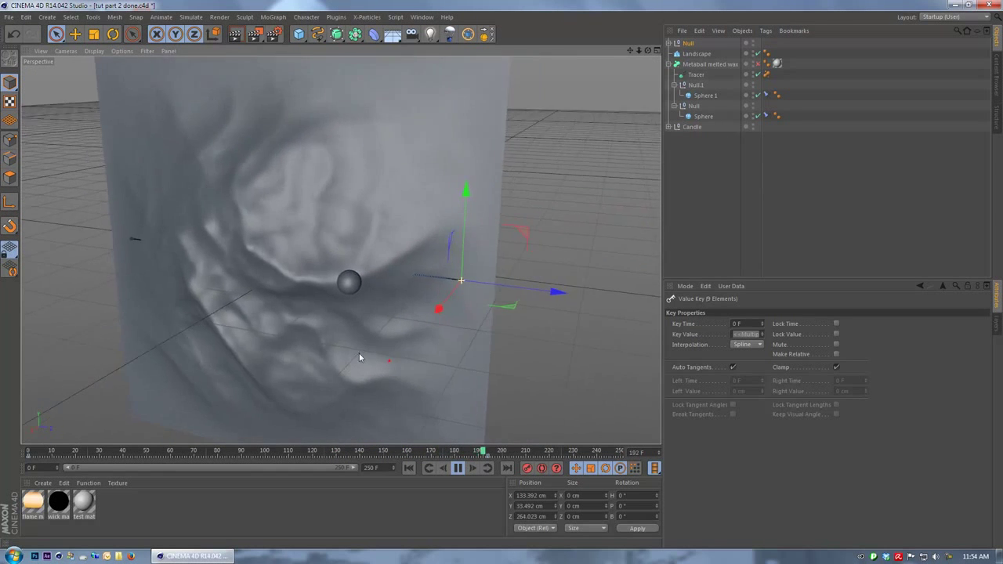
click(459, 473)
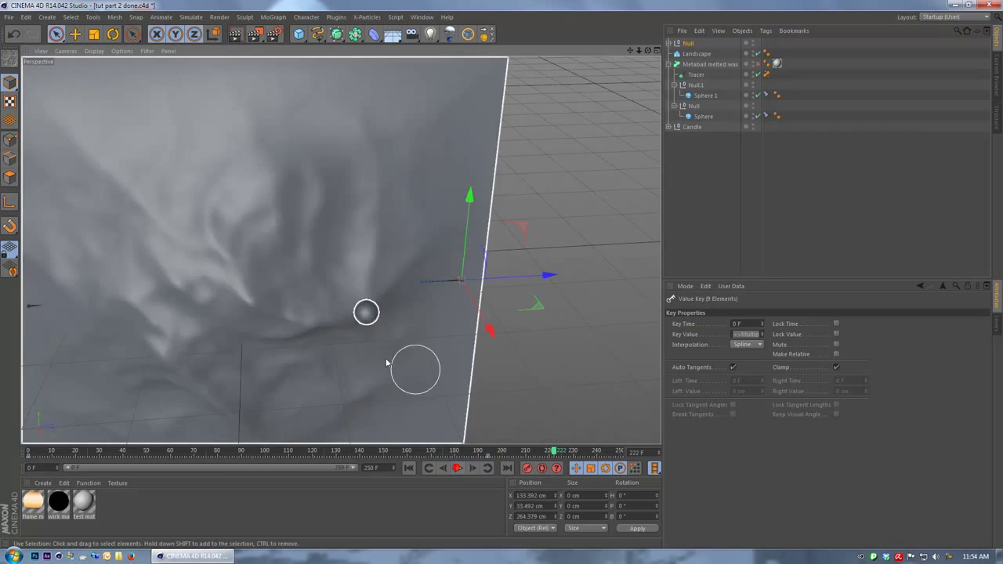
alt+drag(381, 368, 371, 437)
alt+middle_drag(412, 395, 492, 343)
alt+drag(500, 337, 538, 268)
Replay the animation from frame 0 and examine the sphere's offset from the null along the whole path
click(409, 469)
alt+middle_drag(190, 317, 313, 332)
alt+drag(145, 330, 95, 338)
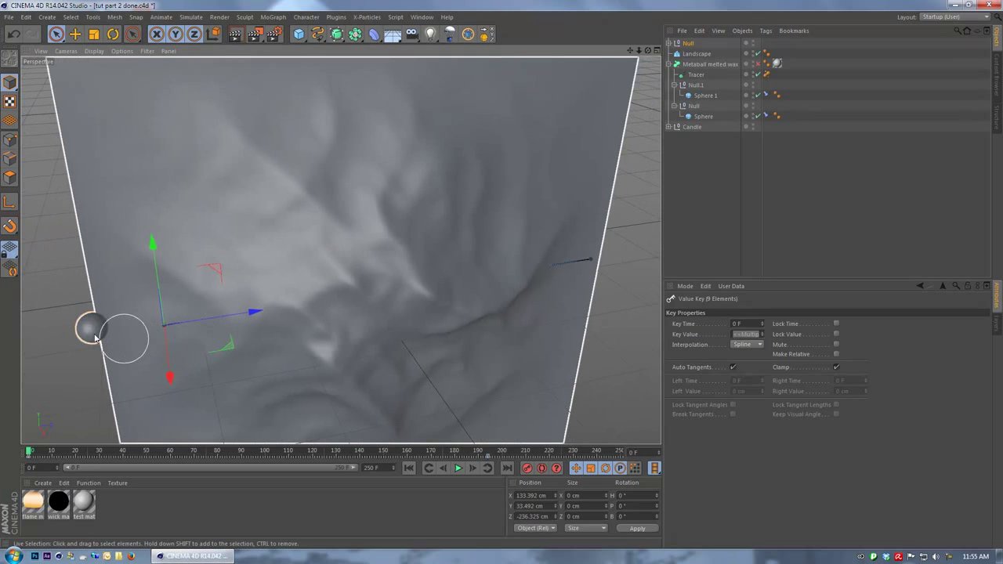
alt+drag(168, 349, 379, 329)
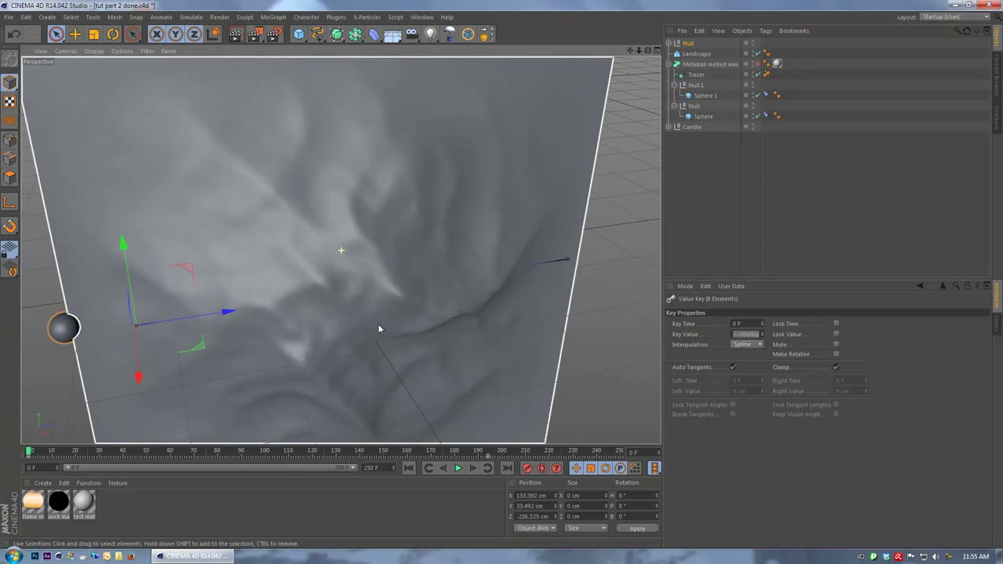
alt+drag(445, 394, 521, 384)
scroll(458, 385, down, 3)
mouse_move(521, 385)
alt+middle_down()
mouse_move(541, 395)
mouse_move(527, 397)
alt+middle_up()
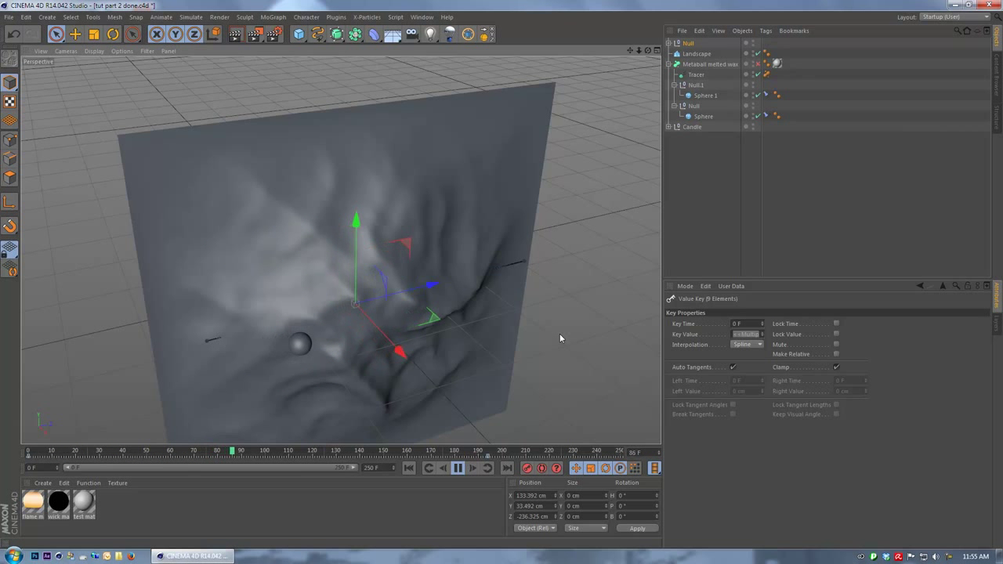
alt+drag(519, 360, 444, 374)
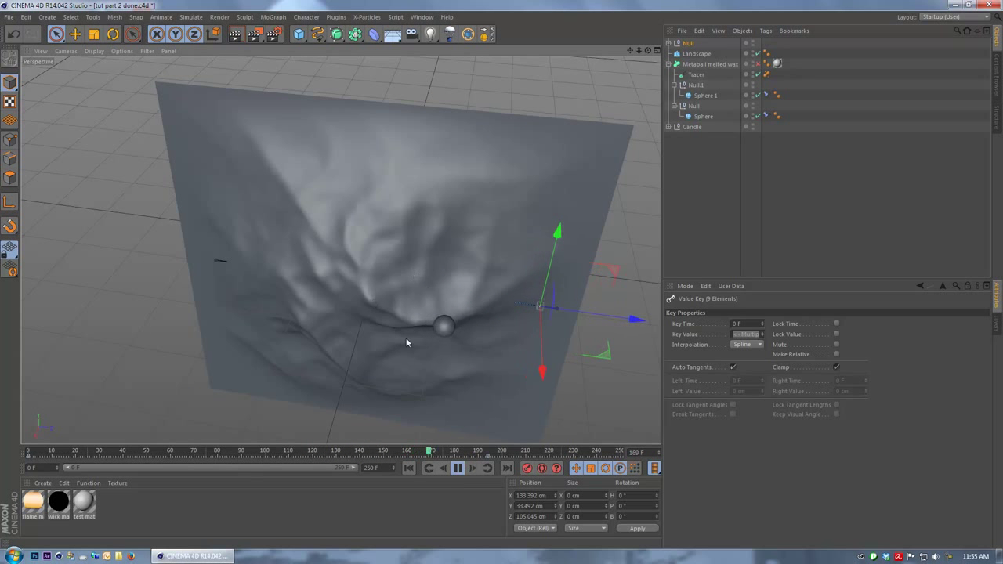
click(458, 470)
Try rotating the null beside the landscape's edge to test the sphere's clamping, and undo the rotation
alt+drag(506, 392, 502, 332)
alt+right_drag(490, 336, 515, 332)
alt+middle_drag(515, 332, 470, 313)
alt+drag(470, 313, 416, 374)
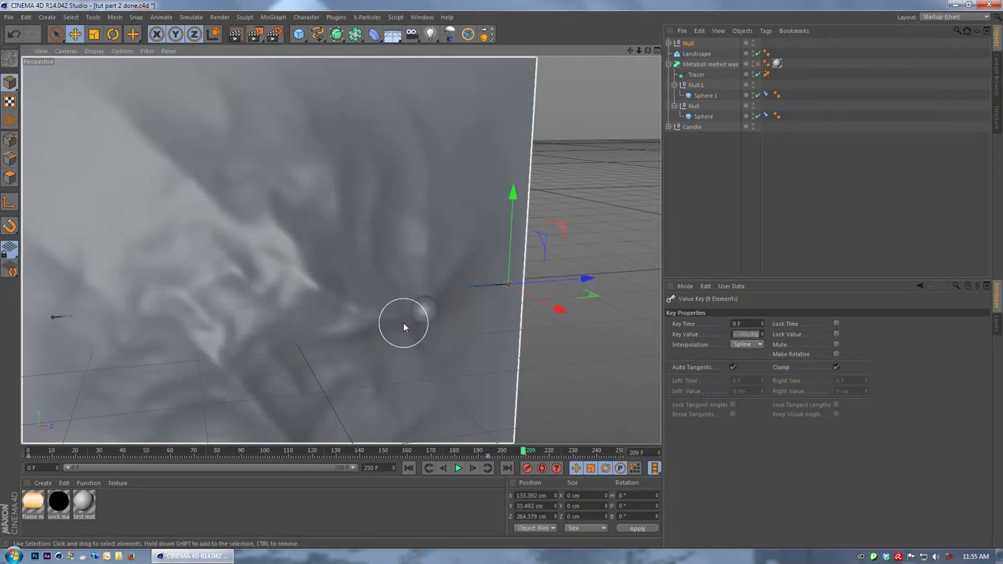
key(r)
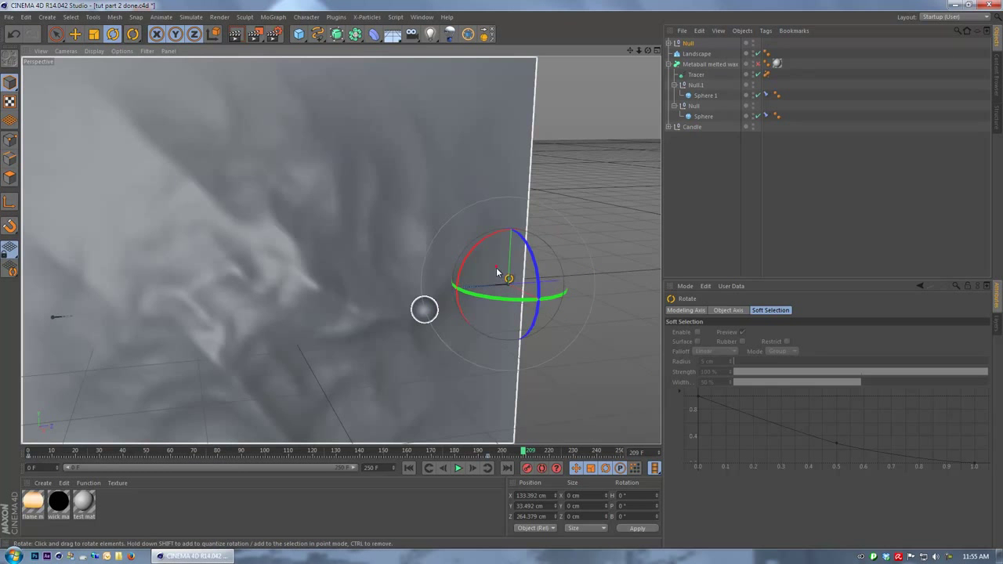
drag(504, 273, 396, 344)
key(ctrl+z)
alt+drag(467, 360, 355, 333)
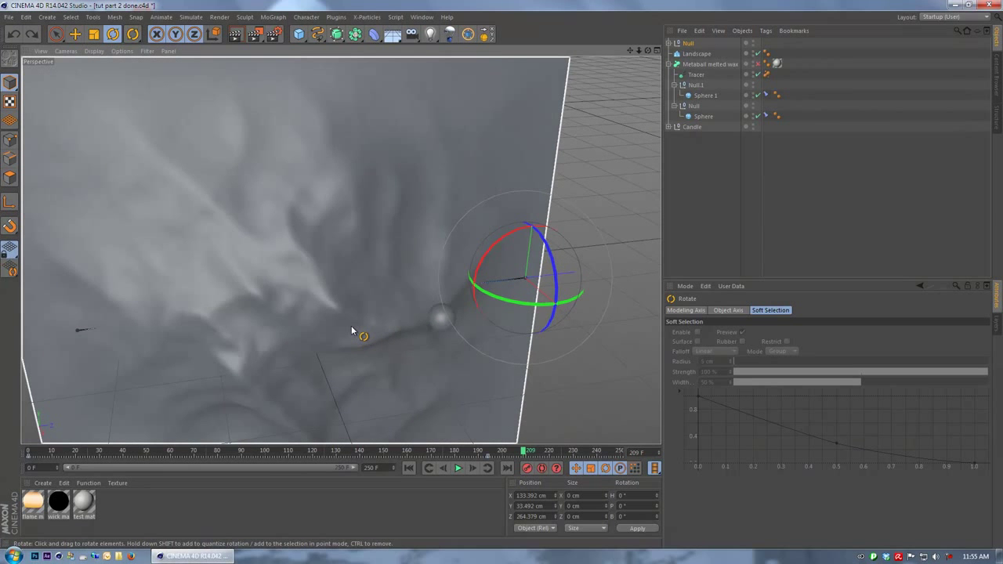
Delete the test null with its sphere and the landscape, leaving only the candle and wax drip objects
key(e)
alt+drag(384, 281, 458, 257)
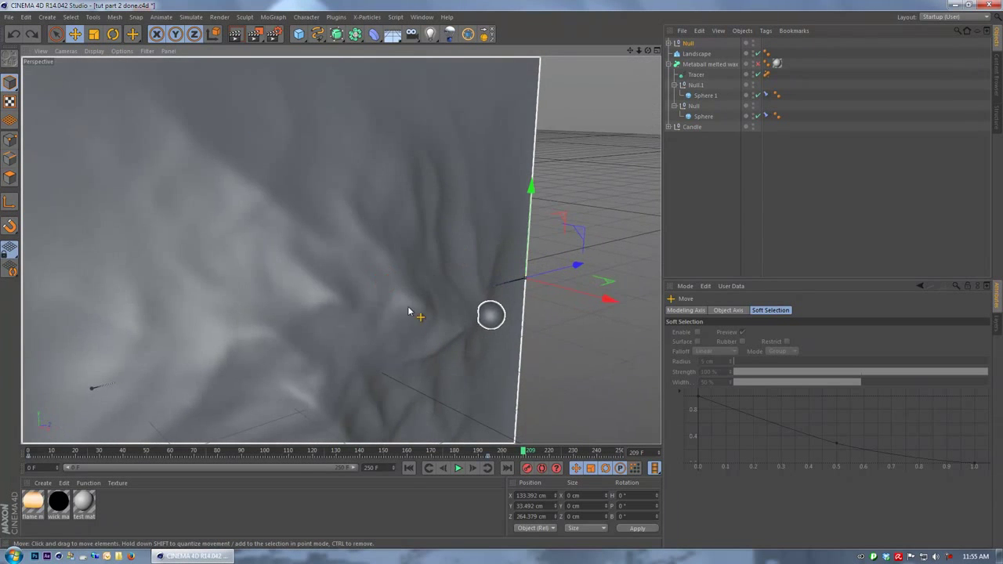
alt+right_drag(410, 322, 473, 350)
alt+drag(360, 274, 408, 295)
click(669, 44)
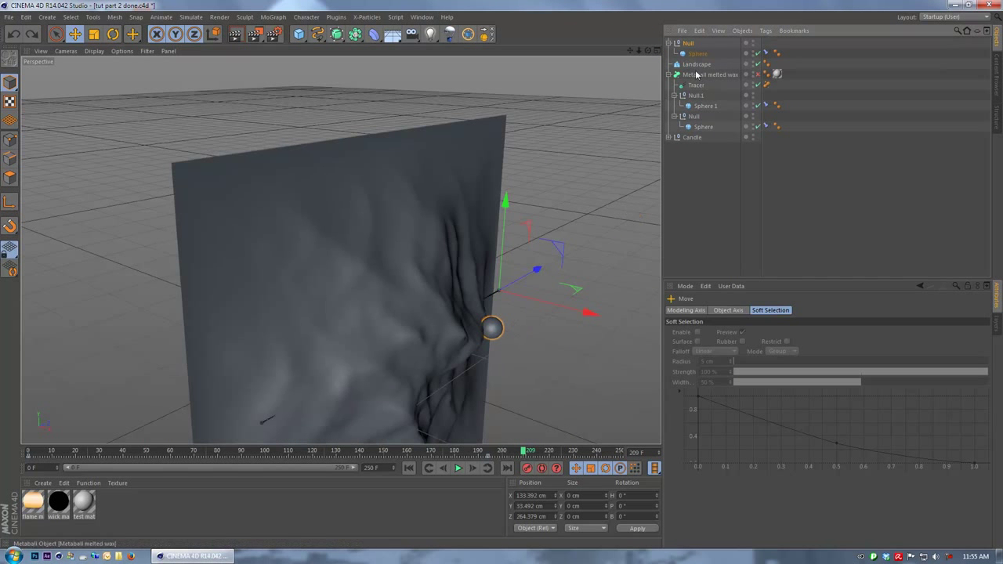
click(685, 44)
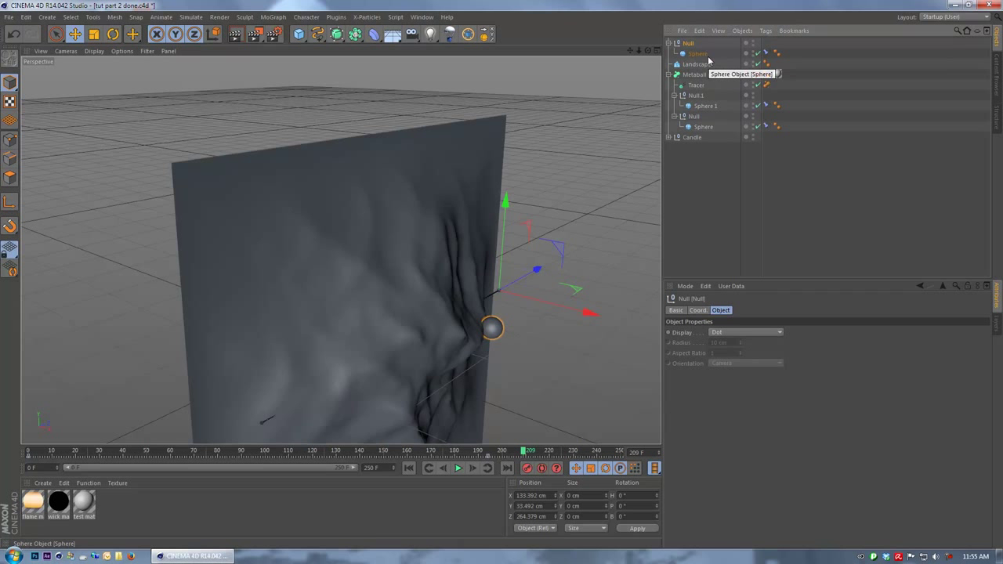
key(Delete)
click(695, 46)
key(Delete)
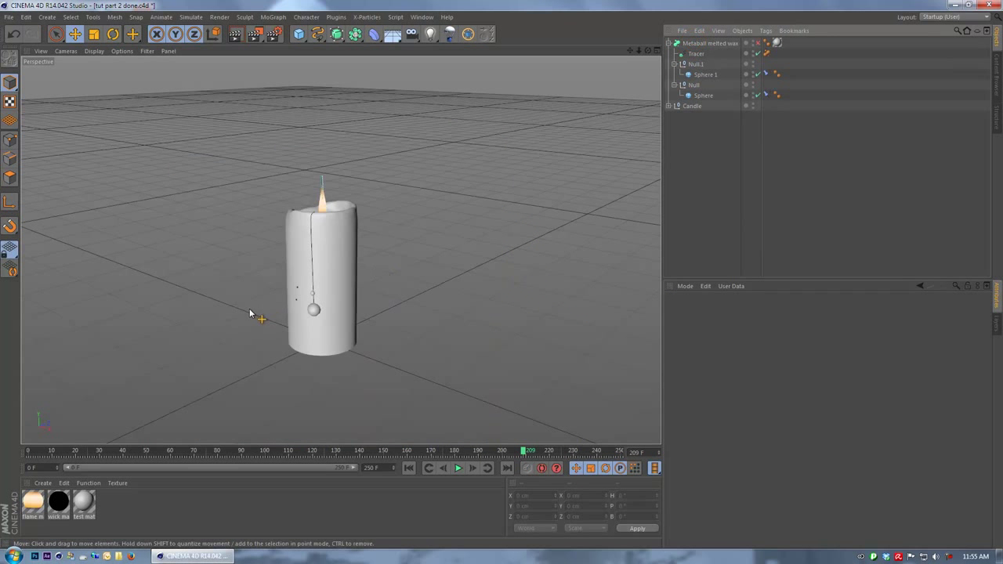
Examine the candle's rim and the wax drip spheres on its side up close
alt+right_drag(265, 317, 330, 286)
alt+drag(342, 271, 446, 272)
scroll(386, 311, up, 4)
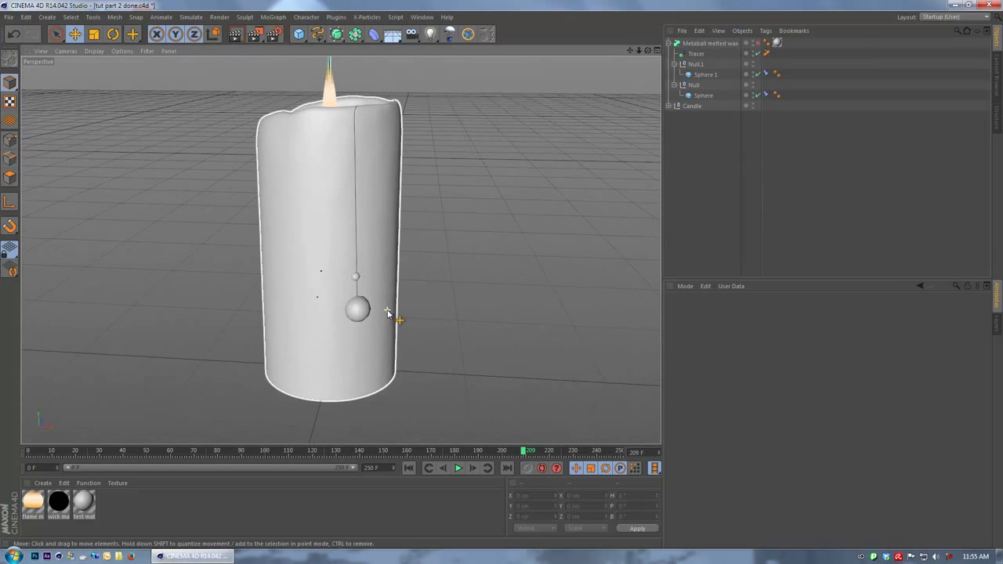
alt+middle_drag(448, 248, 455, 265)
scroll(454, 265, up, 4)
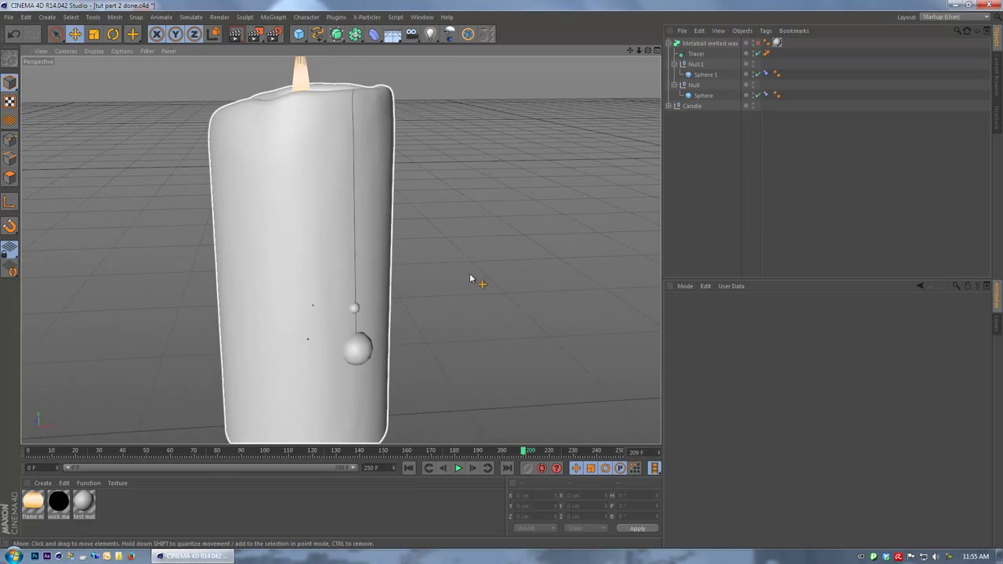
alt+drag(512, 313, 531, 313)
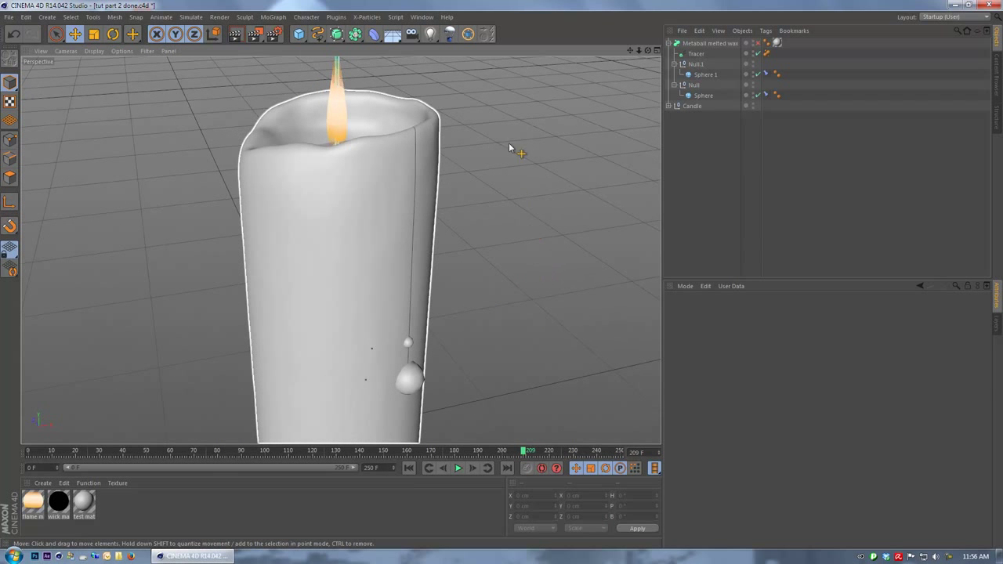
alt+drag(469, 255, 633, 168)
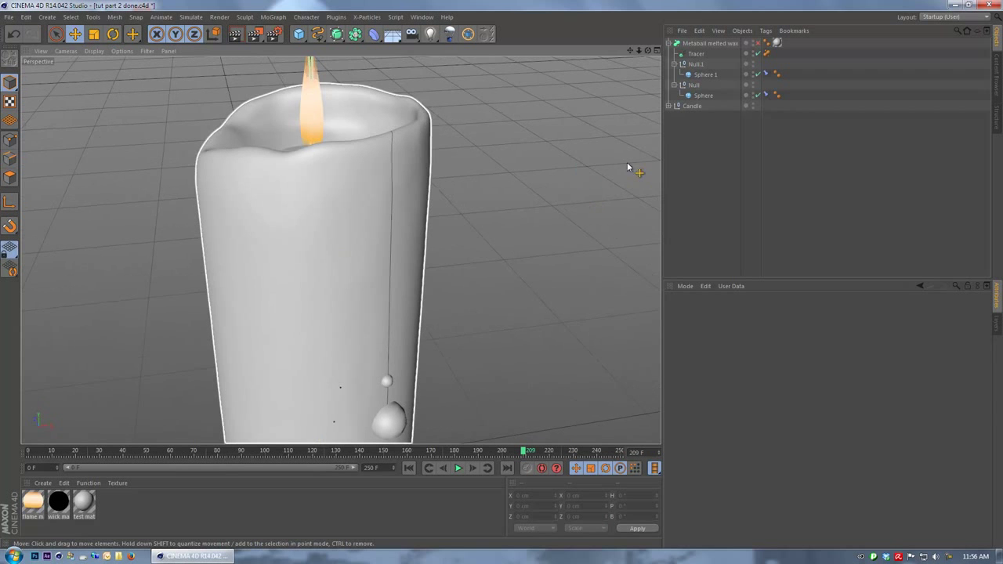
Scrub the animation's opening frames and examine how the large drip sphere passes over the candle's rim
alt+drag(633, 117, 638, 110)
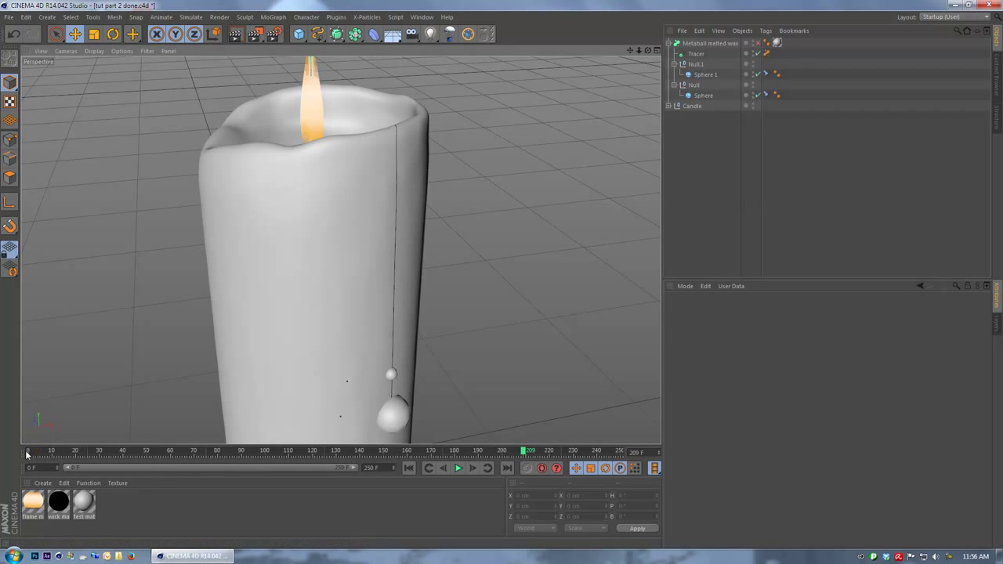
drag(28, 454, 39, 454)
drag(177, 454, 190, 453)
alt+drag(387, 244, 470, 156)
alt+drag(407, 120, 465, 202)
drag(31, 455, 43, 455)
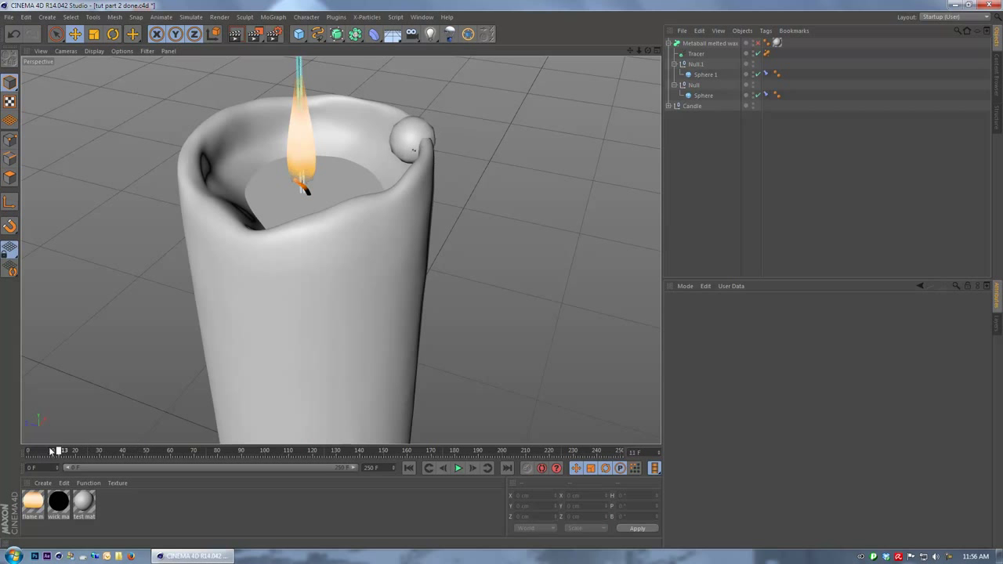
Select the large sphere's null and scrub from frame 0 to 159 to examine its motion path beside the candle
click(693, 84)
alt+drag(549, 280, 204, 372)
drag(48, 453, 23, 462)
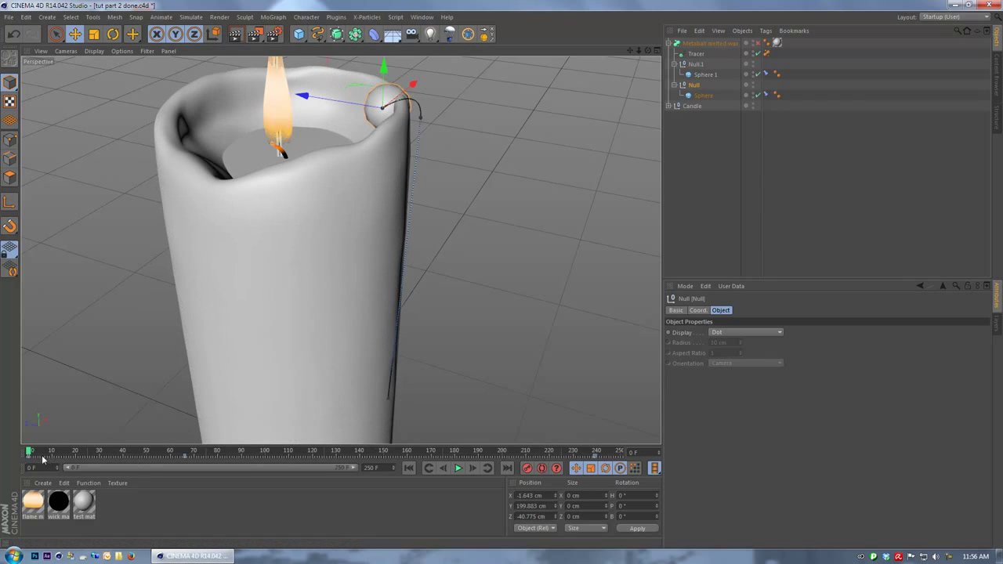
drag(162, 456, 195, 459)
drag(267, 461, 405, 460)
alt+drag(473, 369, 392, 339)
alt+middle_drag(392, 339, 342, 346)
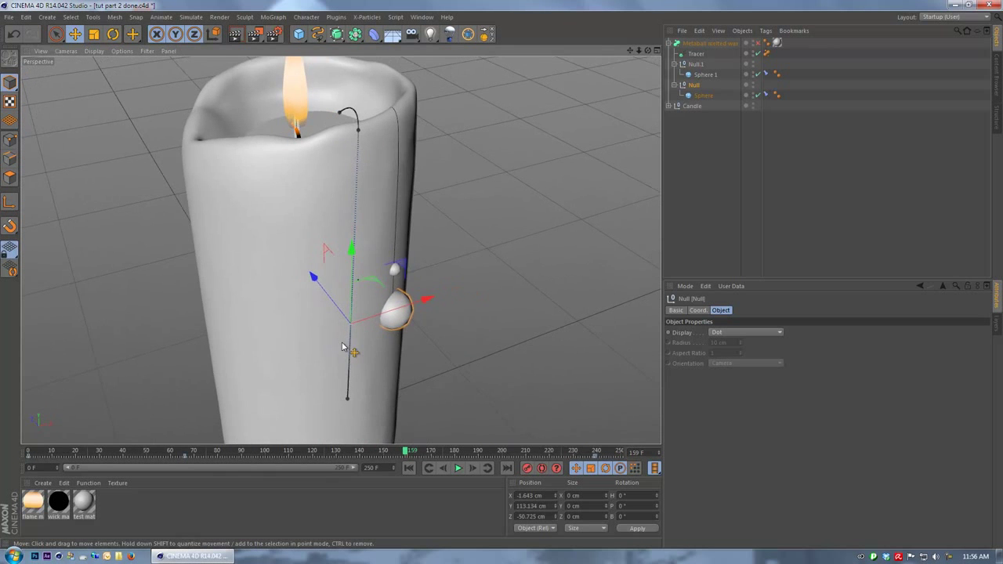
alt+drag(342, 346, 355, 349)
Select the small sphere's null and scrub to frame 149 to examine how it trails the large sphere
click(693, 65)
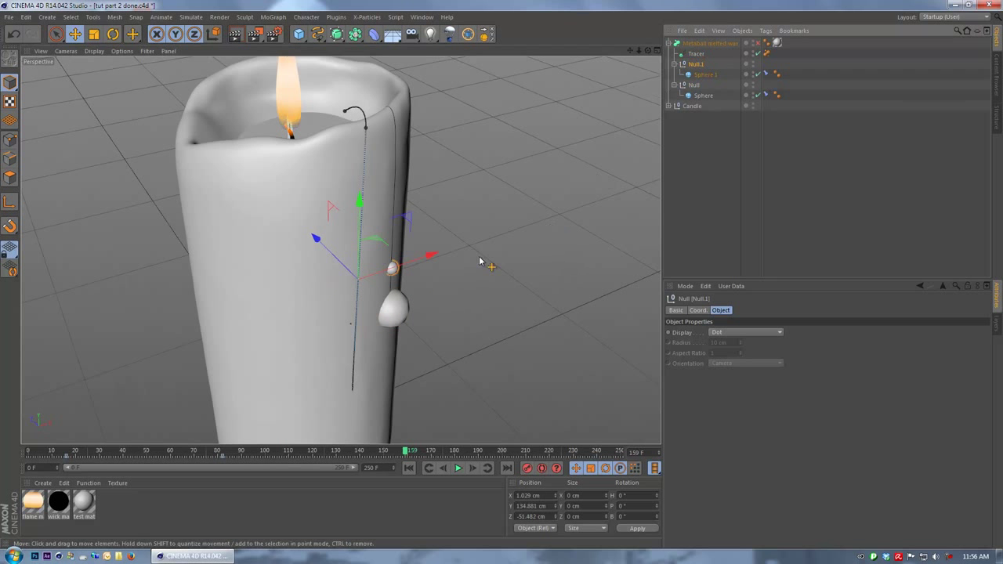
alt+drag(473, 294, 376, 262)
click(53, 453)
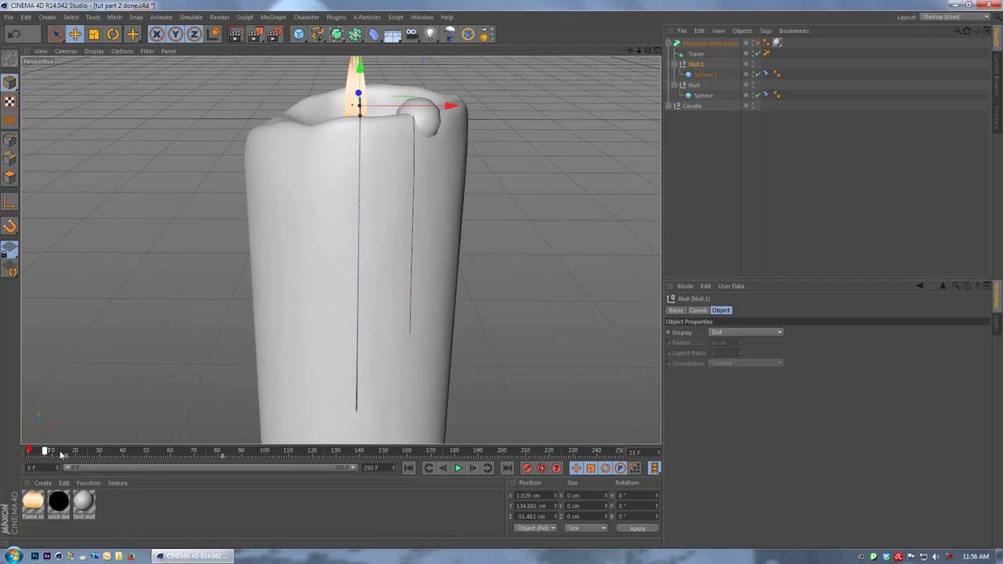
drag(138, 459, 337, 469)
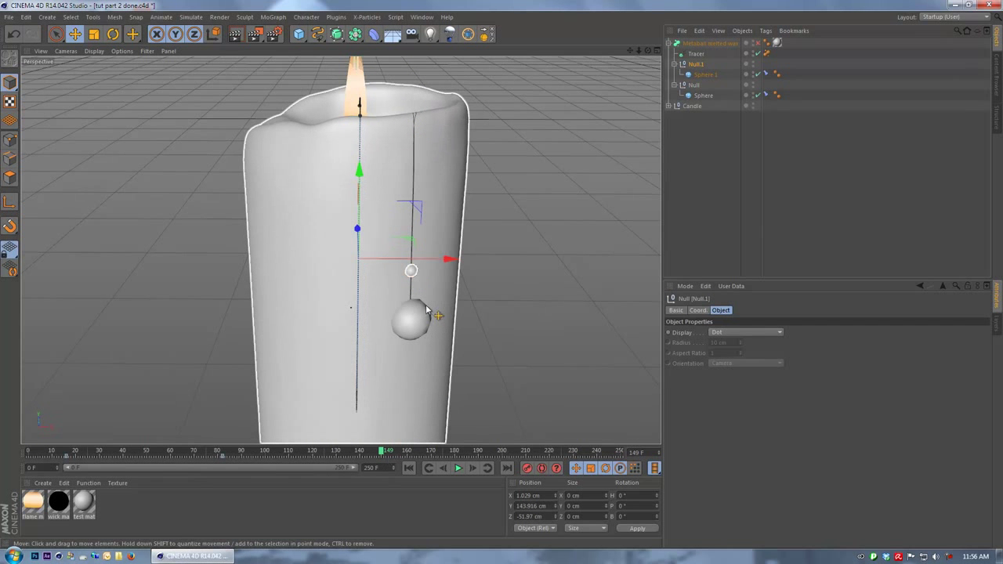
alt+drag(397, 310, 365, 311)
alt+right_drag(365, 311, 397, 323)
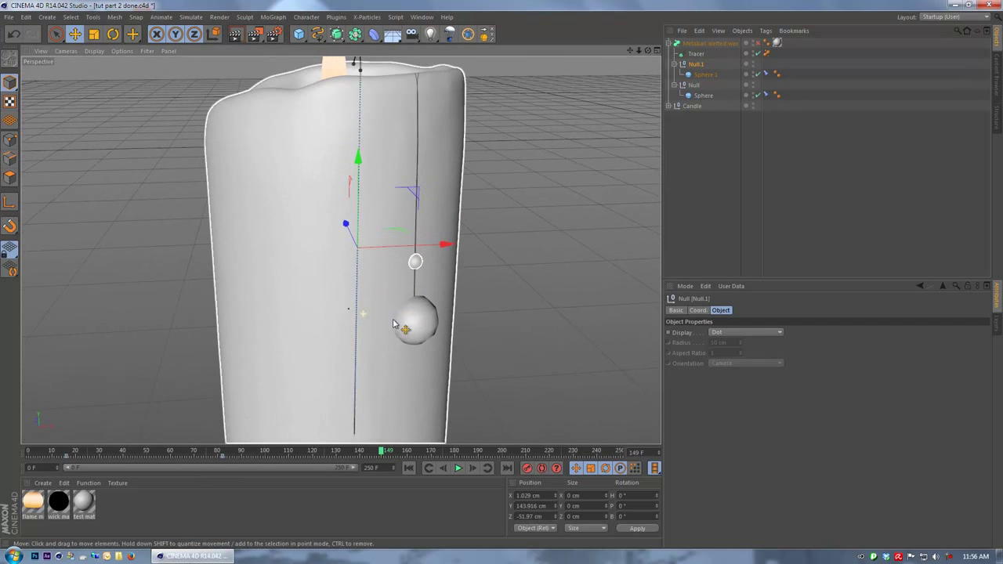
Scrub again to frame 147 and examine both spheres and the traced line up close on the candle's side
alt+drag(398, 325, 432, 321)
alt+middle_drag(433, 321, 372, 337)
alt+drag(372, 337, 305, 394)
click(67, 452)
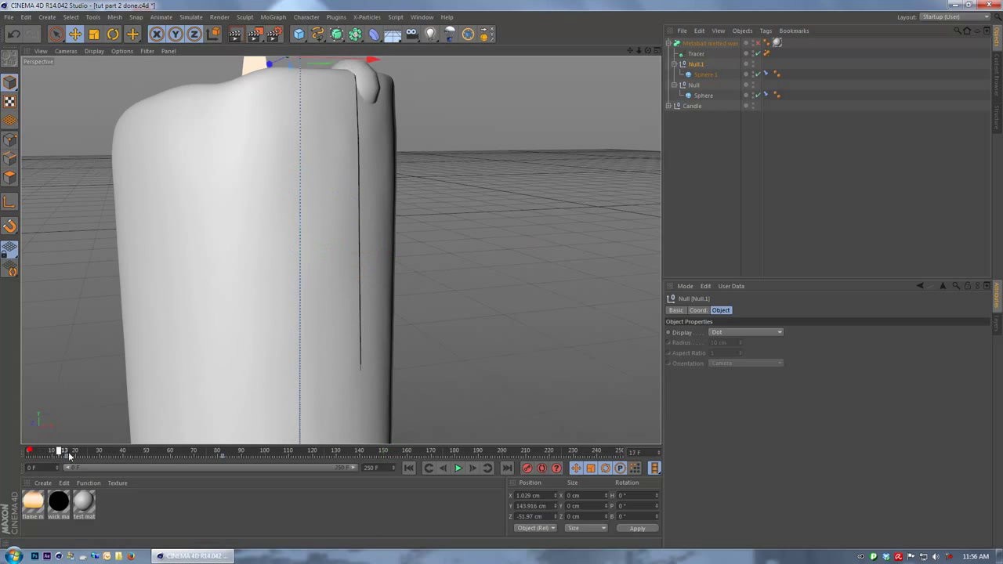
drag(150, 461, 380, 468)
alt+drag(558, 290, 502, 285)
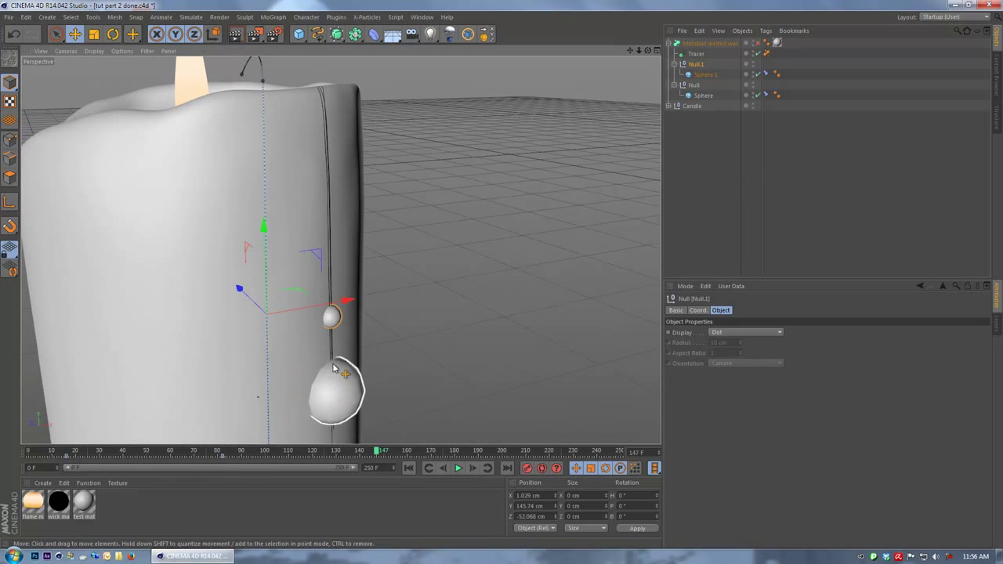
alt+drag(380, 125, 477, 307)
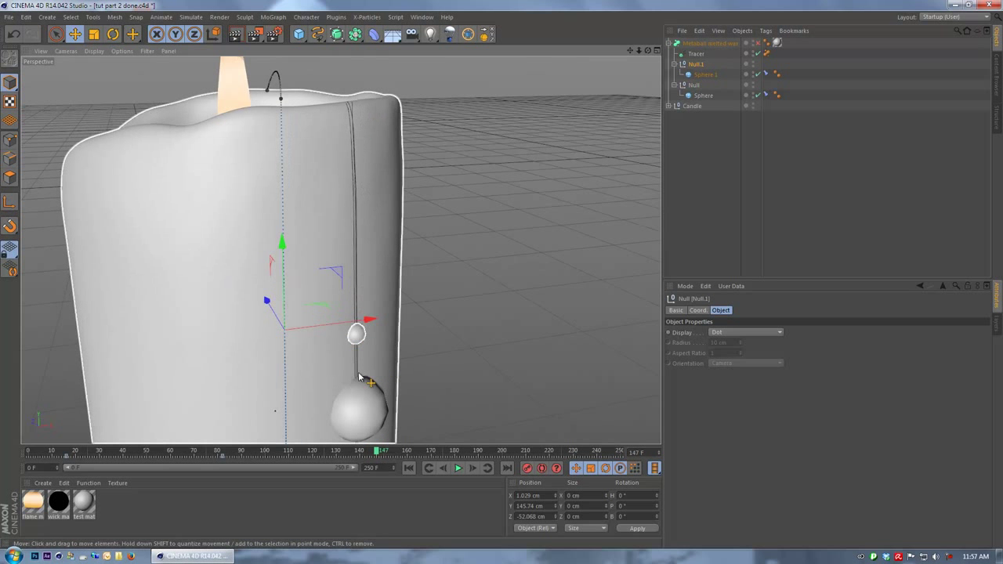
alt+drag(560, 251, 537, 242)
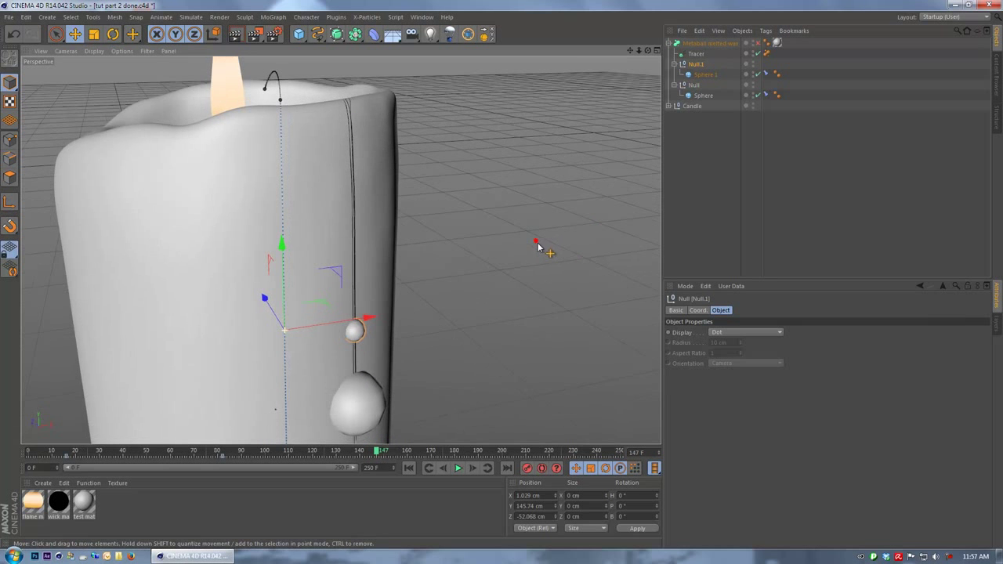
Inspect the Tracer's settings, collapse the two nulls, and bring up the settings of the Metaball melted wax object
click(695, 53)
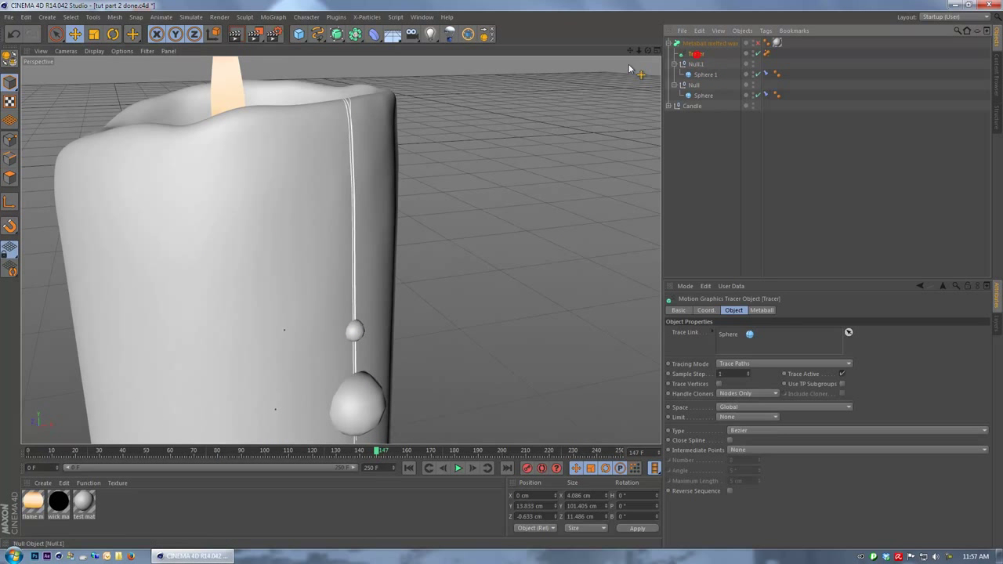
click(674, 64)
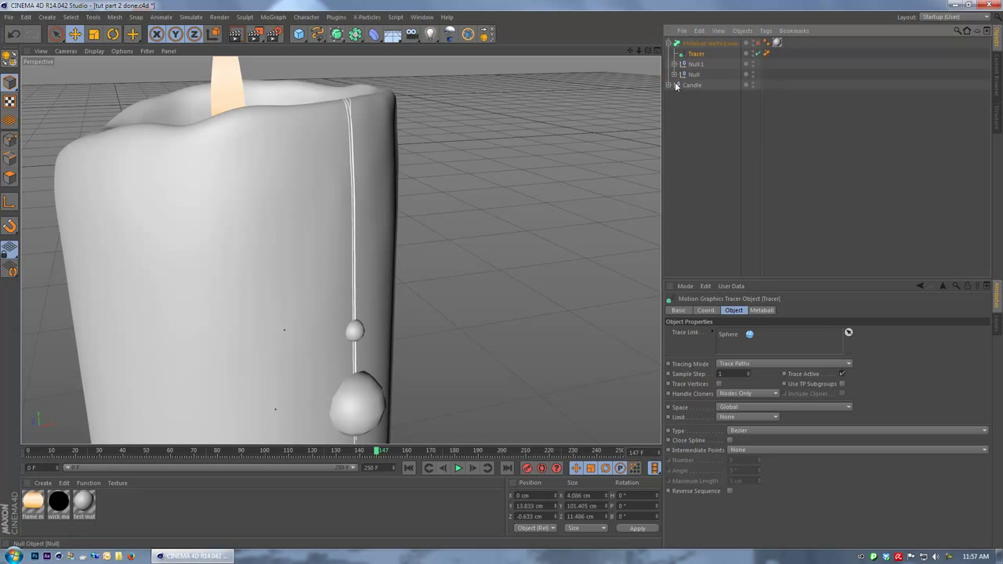
drag(692, 45, 666, 92)
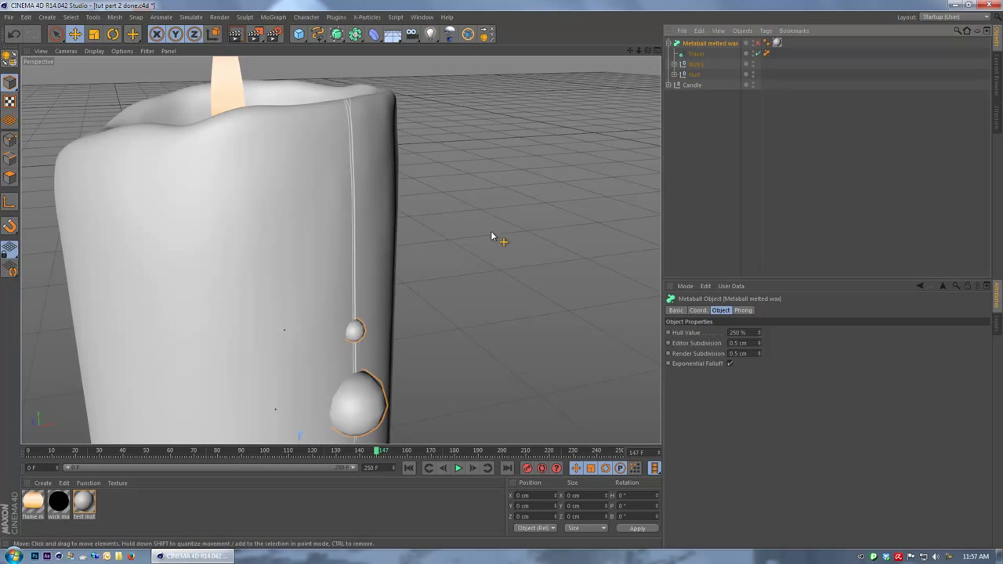
Enable the Metaball melted wax object and scrub from the first frames to frame 116 to preview the drip
alt+middle_drag(492, 232, 482, 203)
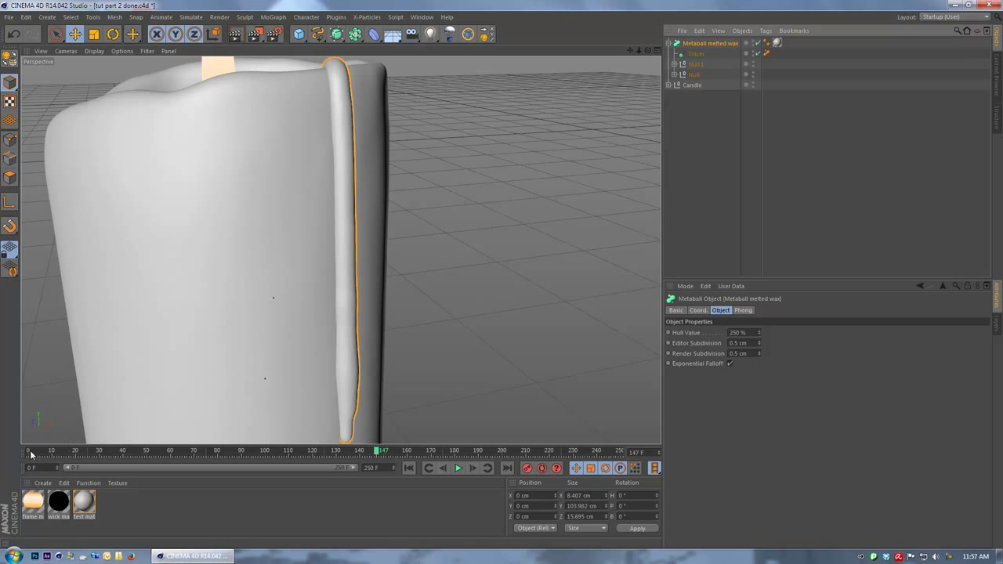
click(31, 452)
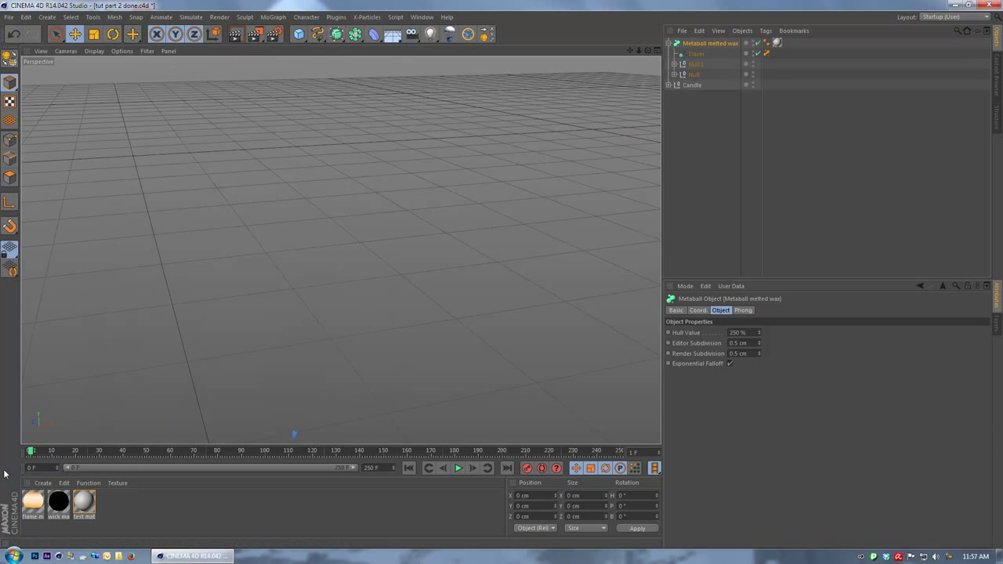
click(31, 453)
drag(30, 452, 310, 474)
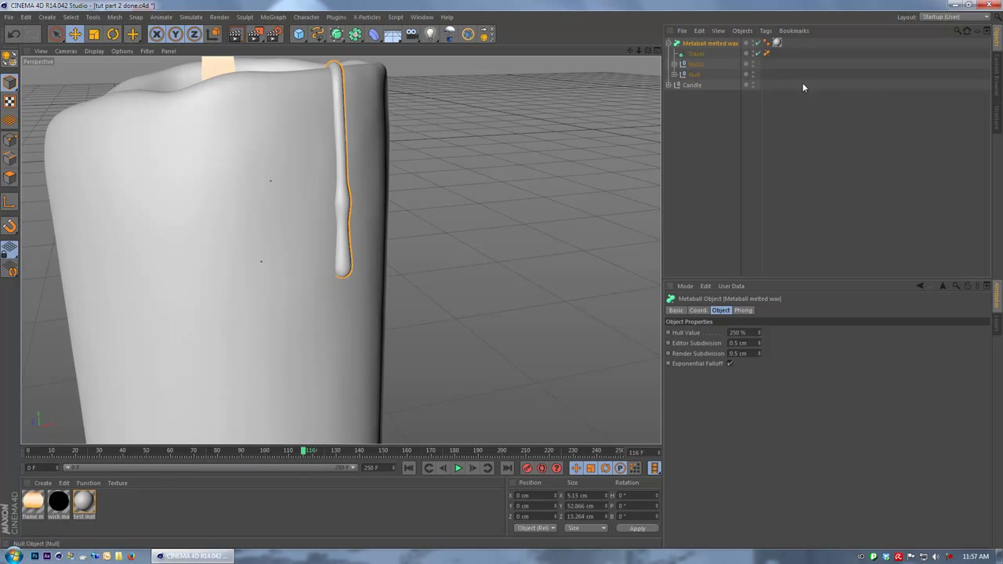
Expand both nulls, check the object settings of Sphere 1 and Sphere, and examine the drip's lower end up close
click(673, 64)
click(713, 74)
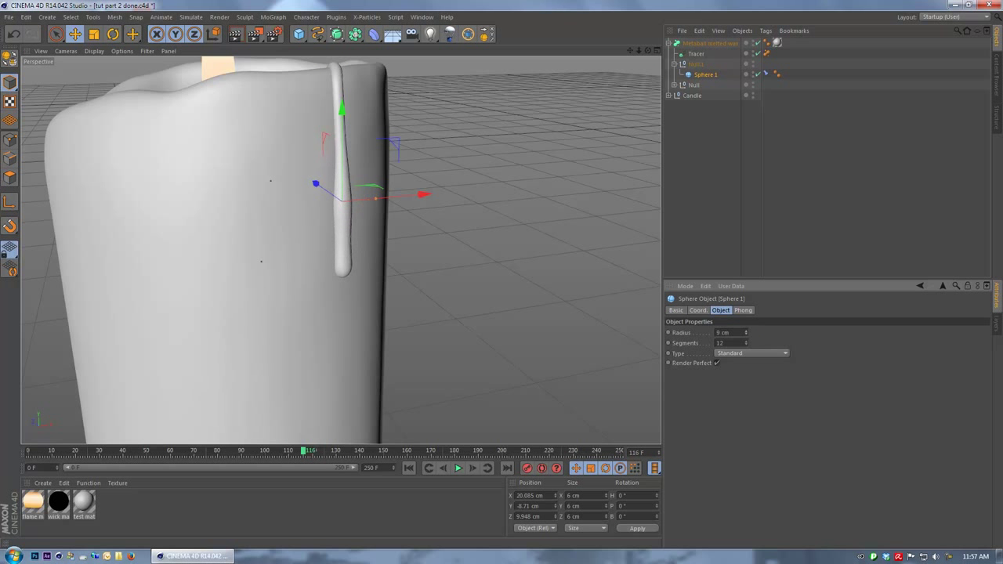
click(675, 84)
click(703, 96)
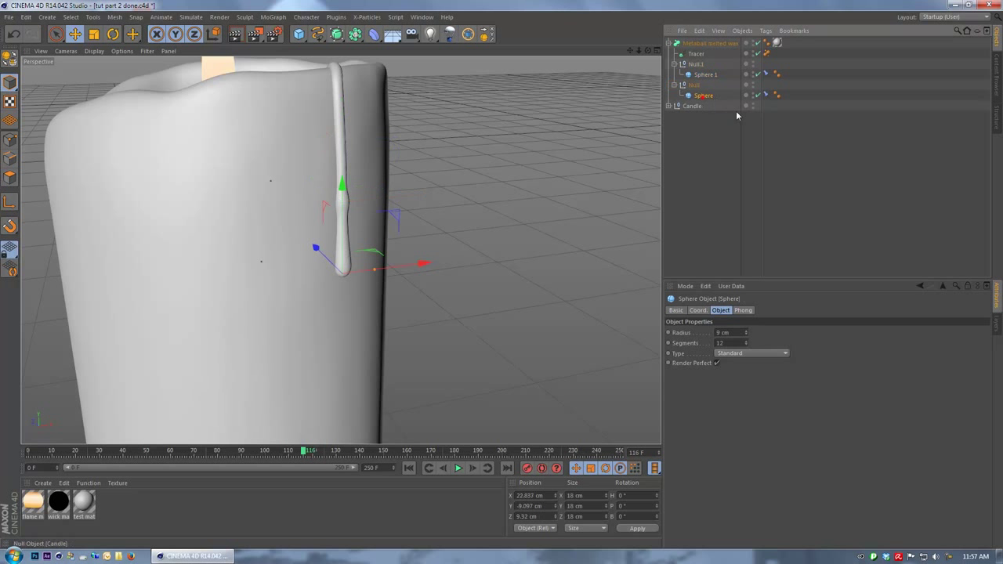
mouse_move(746, 334)
mouse_down()
mouse_move(747, 320)
mouse_move(746, 332)
mouse_up()
scroll(536, 292, up, 2)
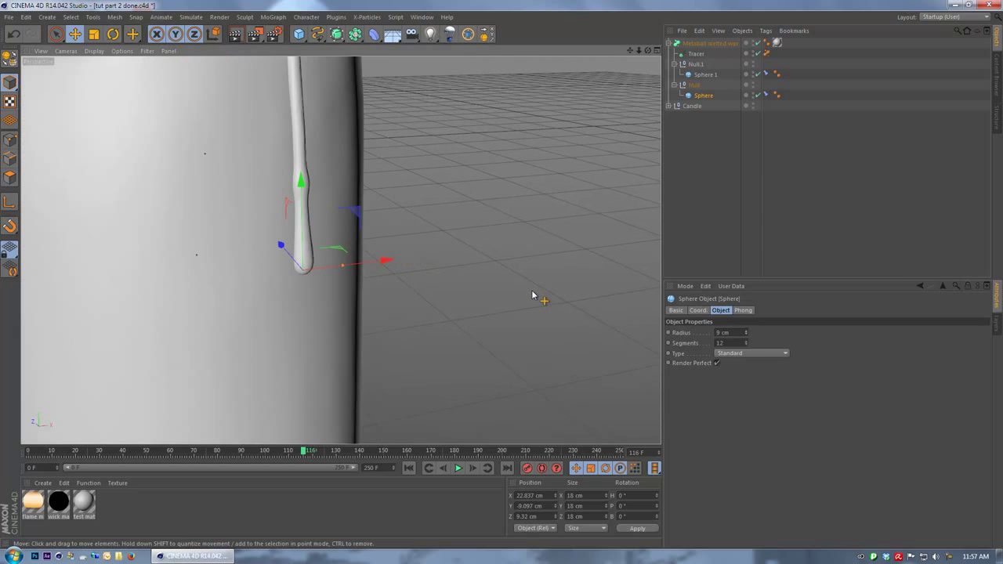
scroll(532, 291, up, 1)
alt+middle_drag(543, 260, 576, 304)
Inspect the strength and radius in the Tracer's Metaball tag
click(699, 55)
click(766, 53)
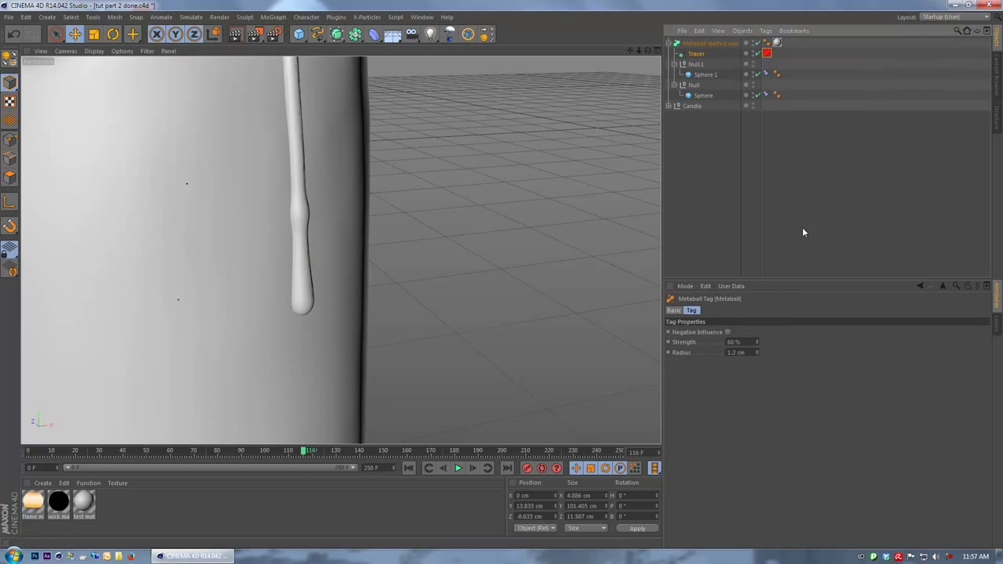
mouse_move(756, 342)
mouse_down()
mouse_move(756, 366)
mouse_move(757, 342)
mouse_move(756, 357)
mouse_up()
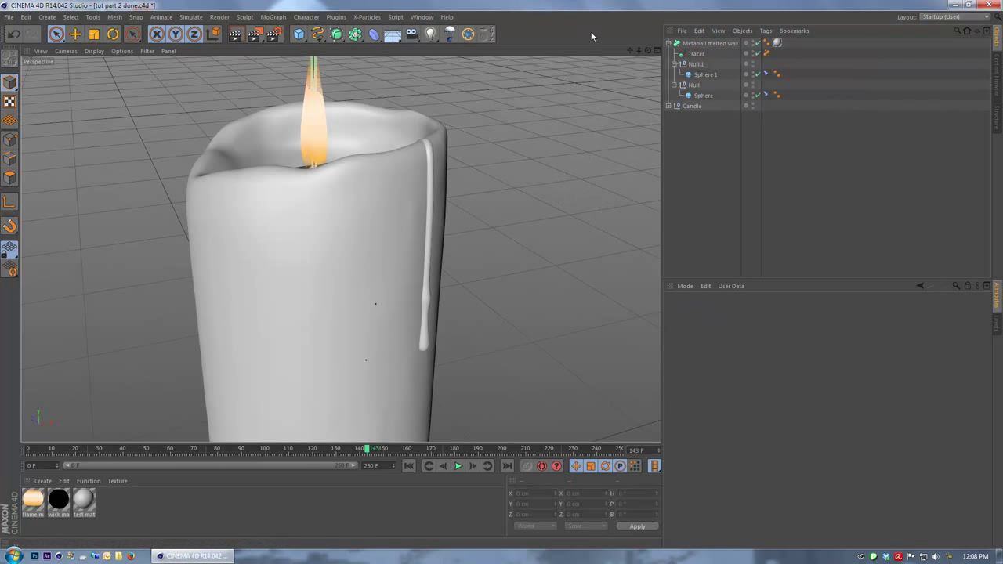
Review the Tracer's object properties and its Metaball tag while examining the wax drip's thickness at frame 143
alt+drag(538, 246, 532, 279)
click(766, 52)
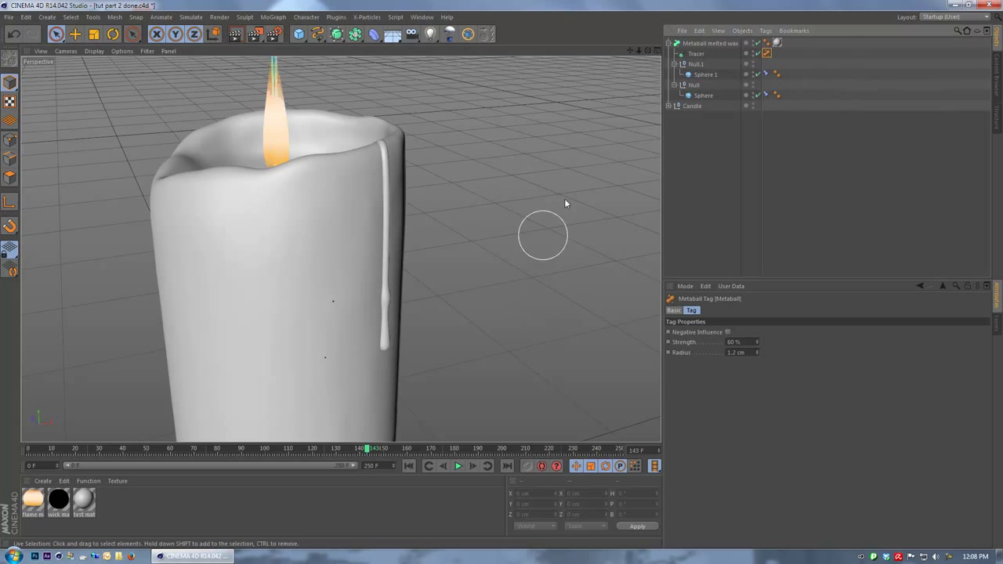
scroll(487, 270, up, 3)
alt+drag(546, 253, 574, 300)
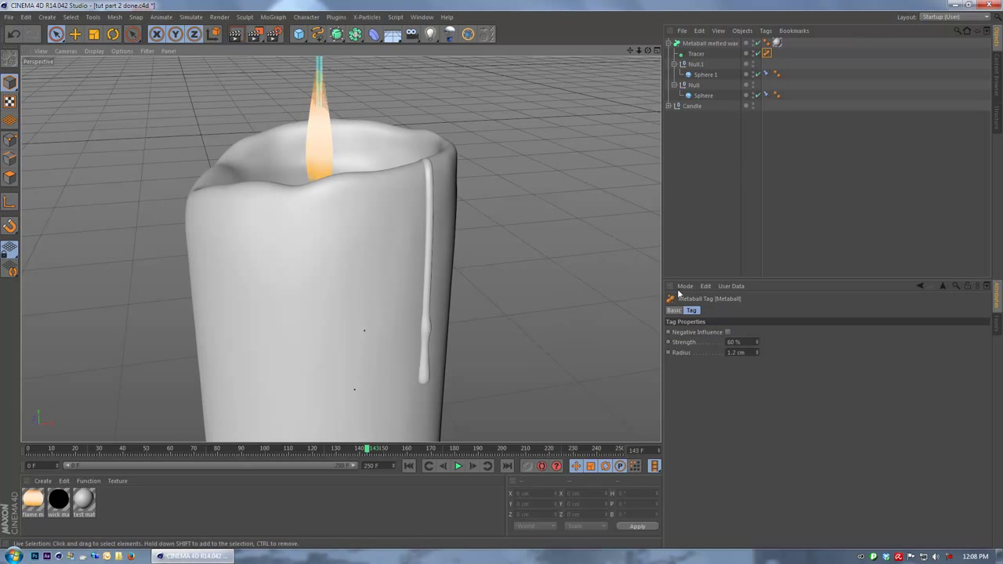
click(767, 53)
click(698, 55)
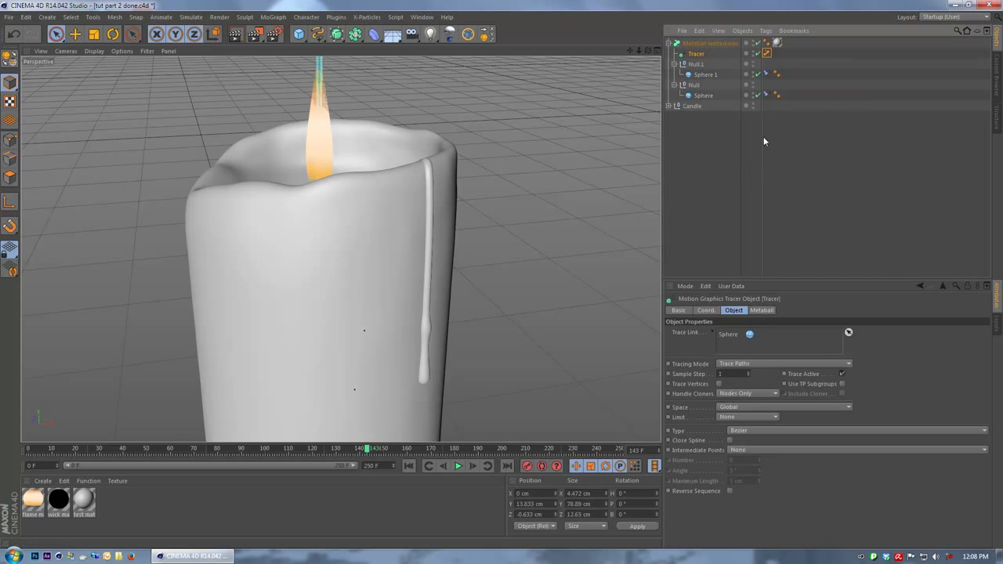
click(767, 53)
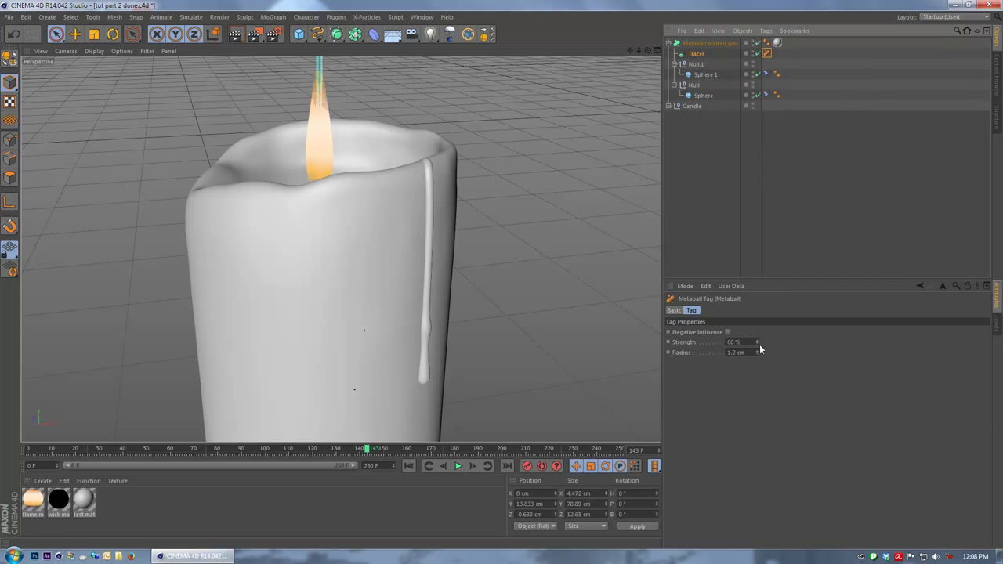
alt+drag(562, 147, 559, 169)
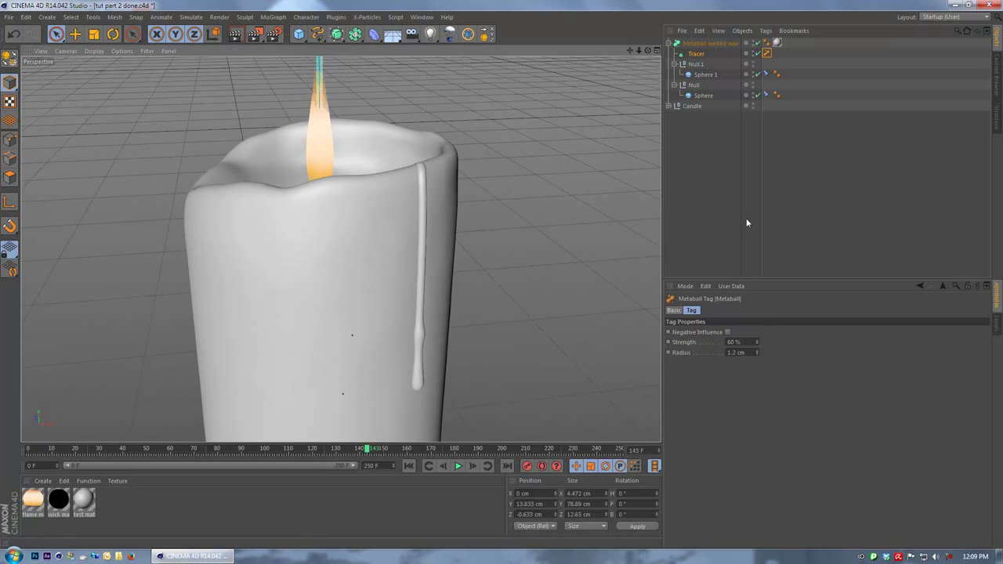
Select the Metaball, the large sphere's null and the Tracer in turn, examining the drip from several angles
click(708, 44)
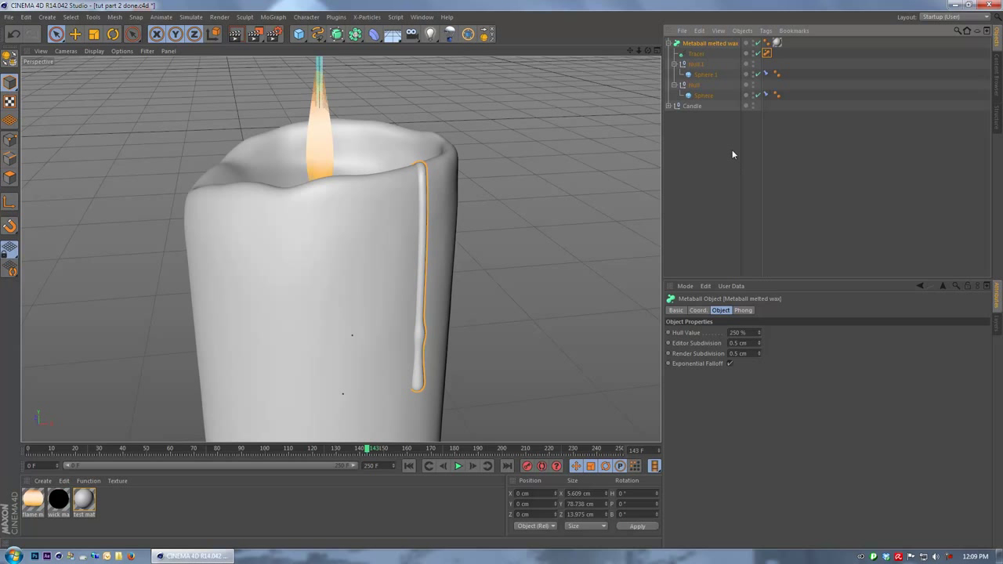
mouse_move(549, 150)
alt+mouse_down()
mouse_move(607, 149)
mouse_move(562, 156)
alt+mouse_up()
mouse_move(514, 266)
alt+mouse_down()
mouse_move(510, 243)
mouse_move(564, 264)
mouse_move(542, 257)
mouse_move(547, 272)
alt+mouse_up()
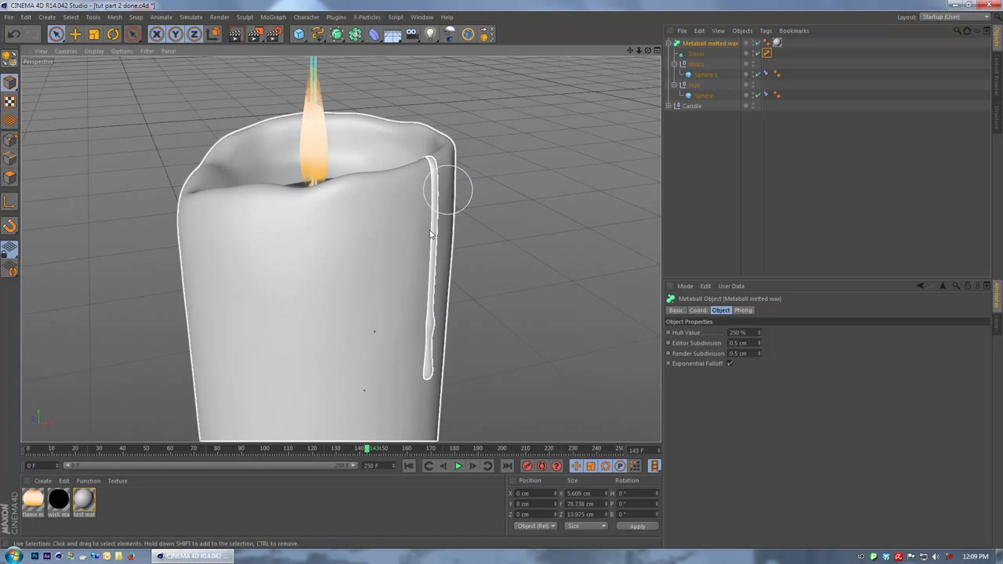
alt+drag(454, 179, 517, 211)
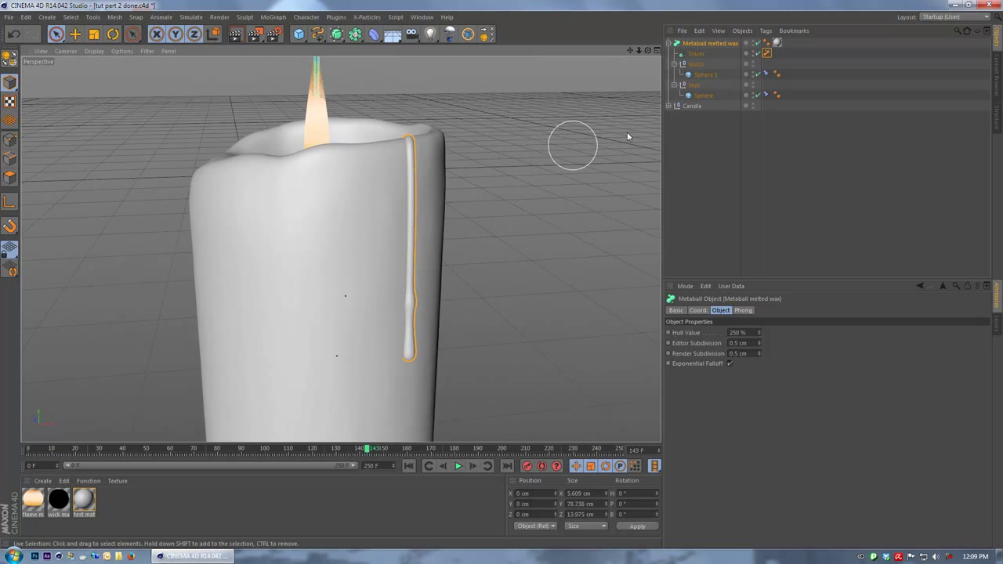
click(708, 85)
alt+drag(471, 197, 532, 188)
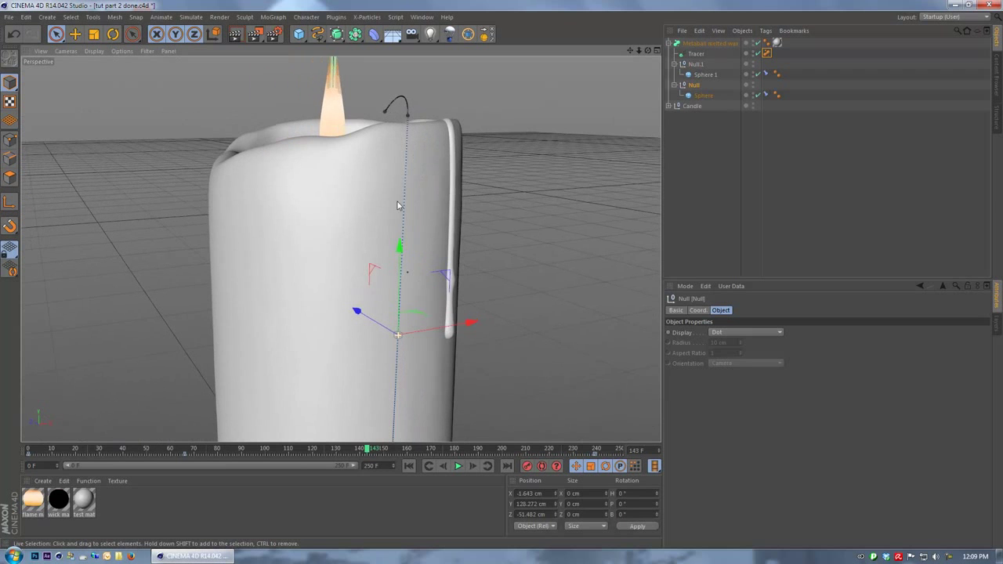
click(696, 53)
alt+drag(515, 273, 423, 284)
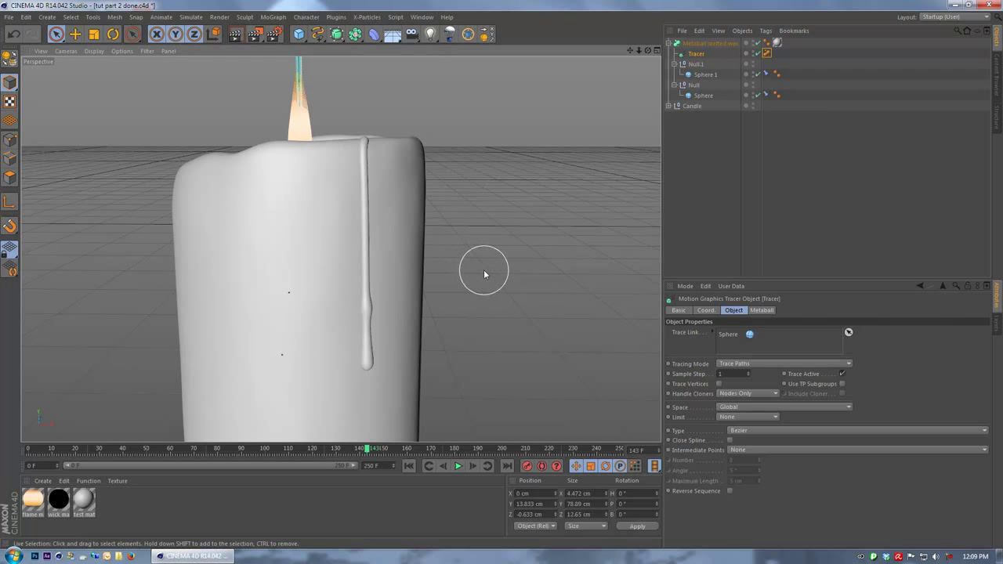
alt+drag(512, 220, 553, 196)
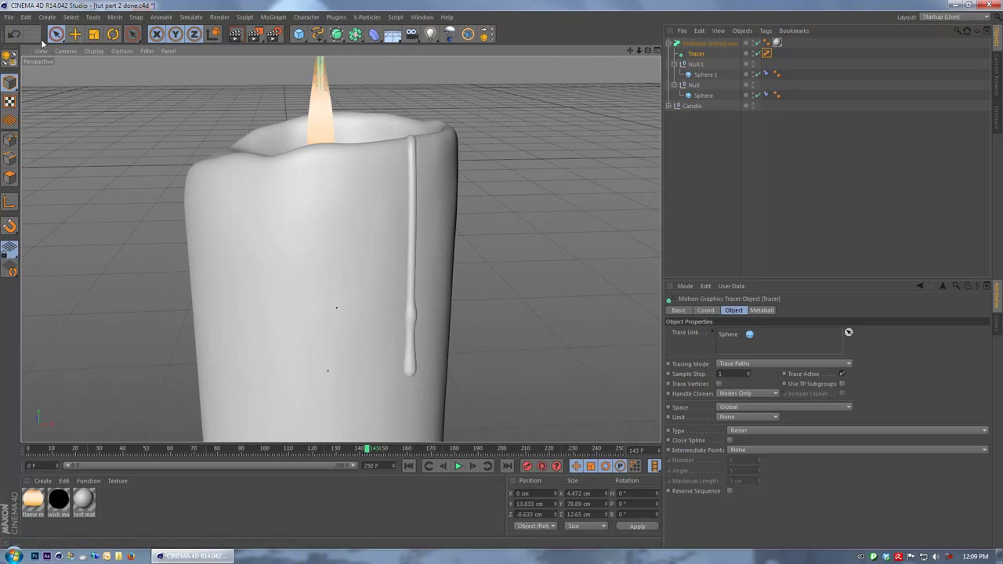
click(8, 17)
mouse_move(54, 183)
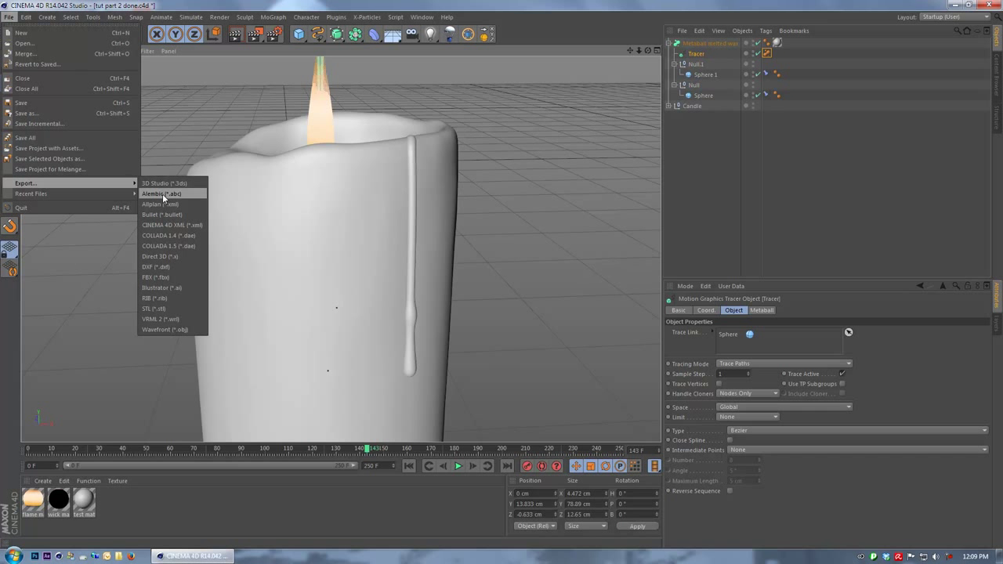
click(711, 47)
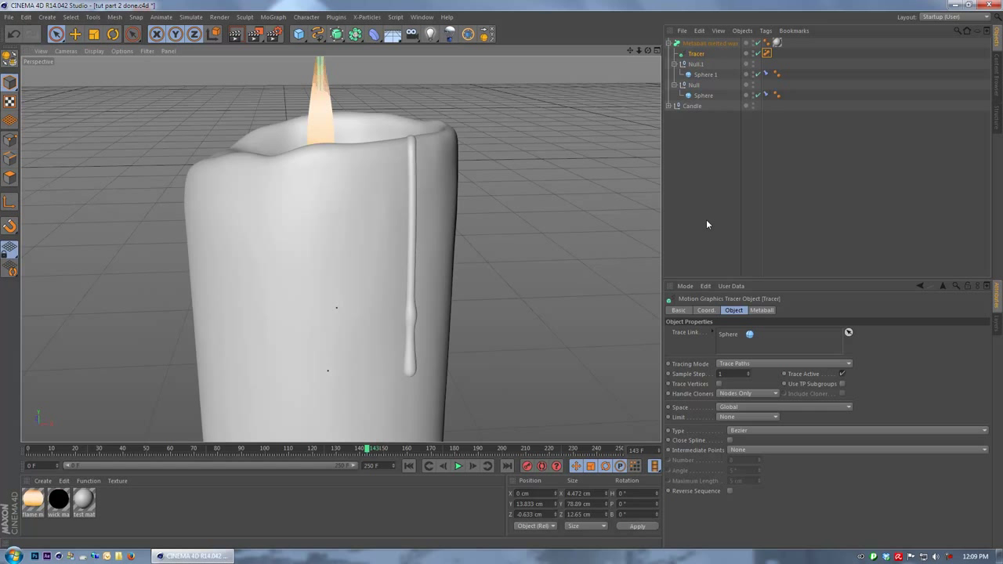
click(629, 158)
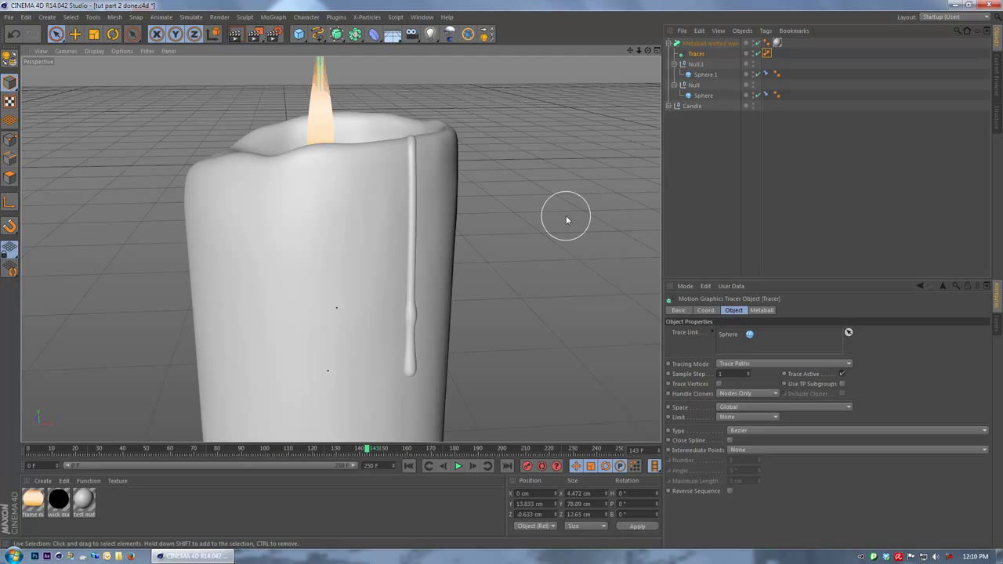
alt+drag(532, 251, 557, 226)
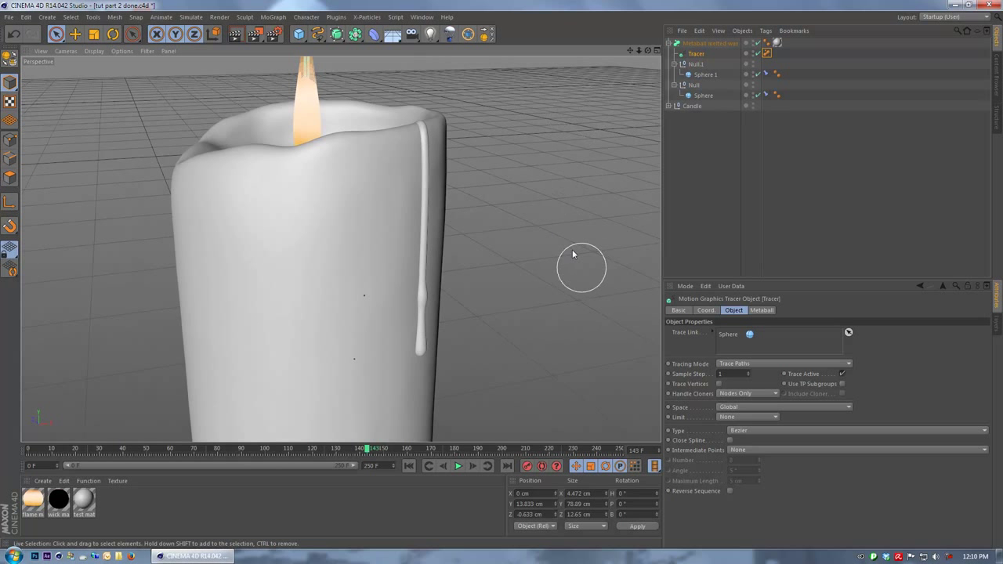
Export only the Metaball melted wax object as an Alembic file named meta on the Desktop, covering frames 0 to 150
click(692, 44)
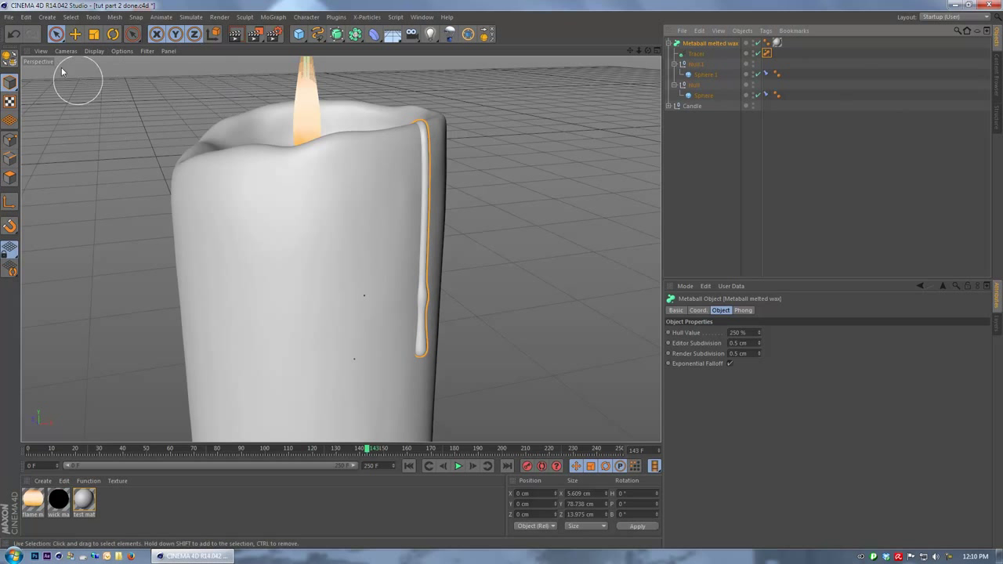
click(7, 17)
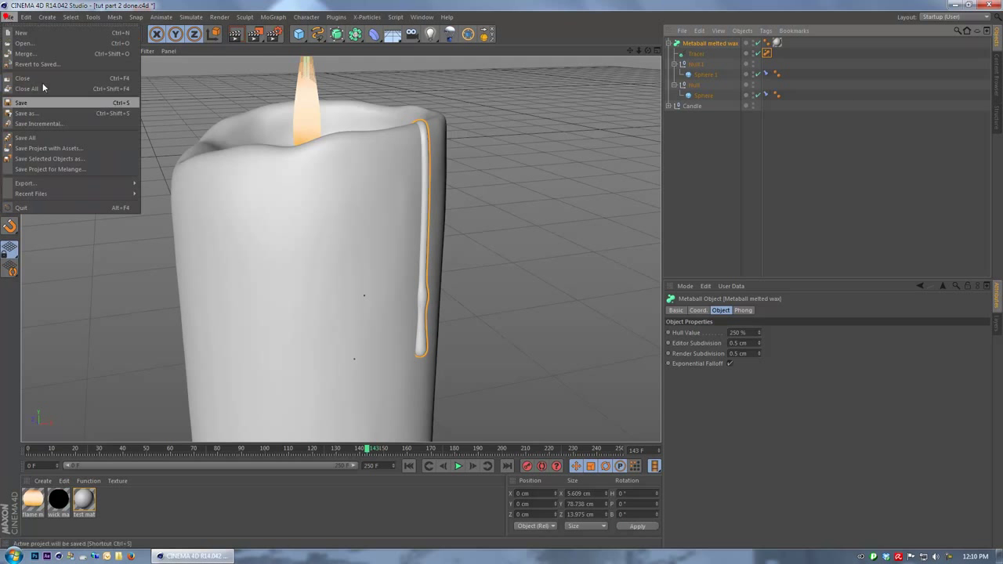
click(154, 194)
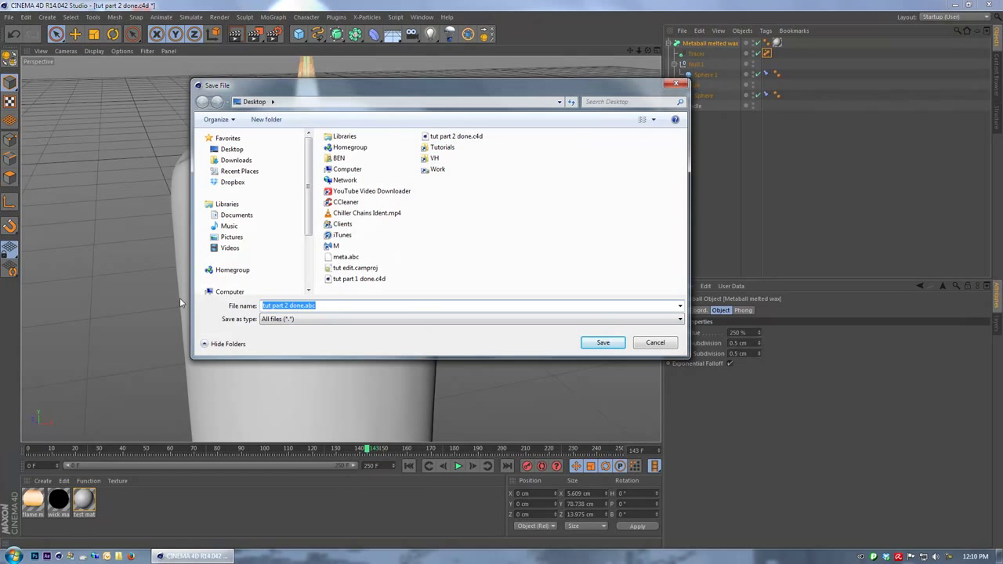
text(meta)
click(602, 342)
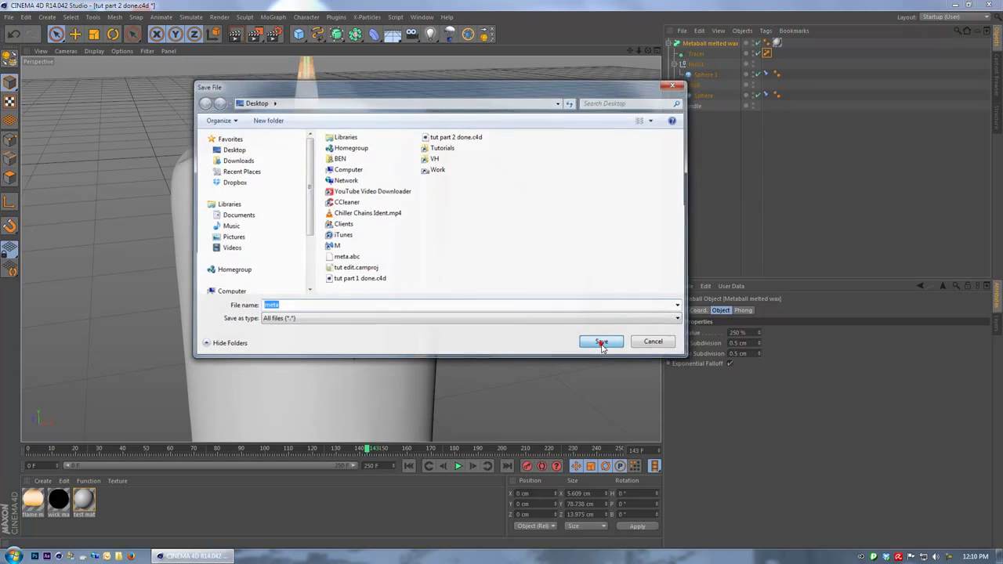
click(518, 317)
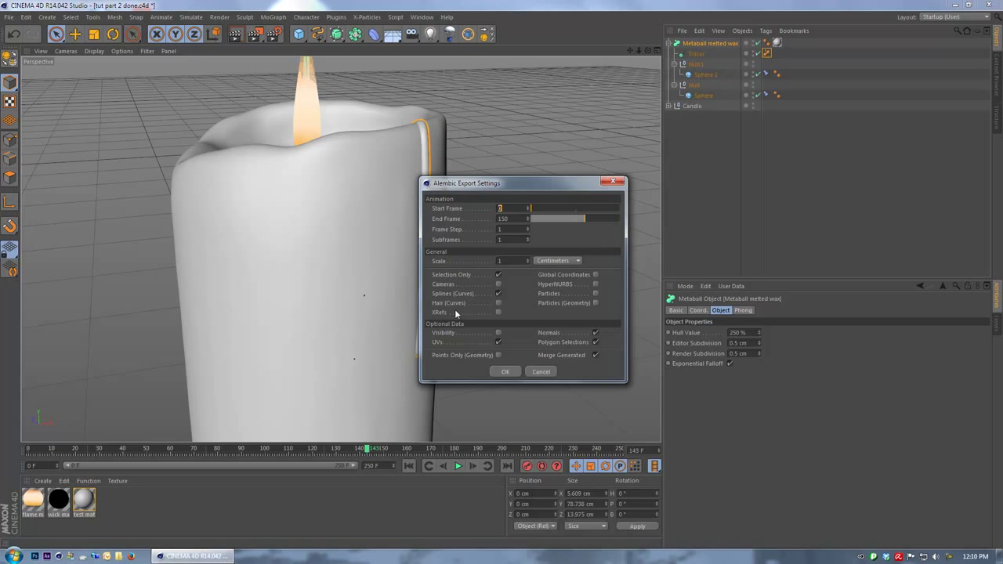
click(506, 372)
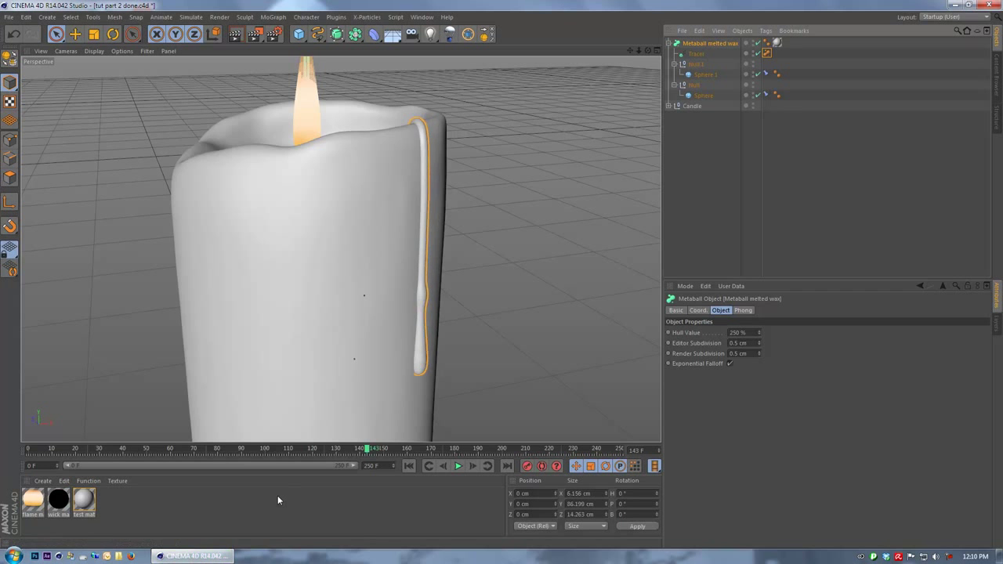
Merge meta.abc into the scene with the default Alembic import settings and disable the original Metaball melted wax object
click(11, 16)
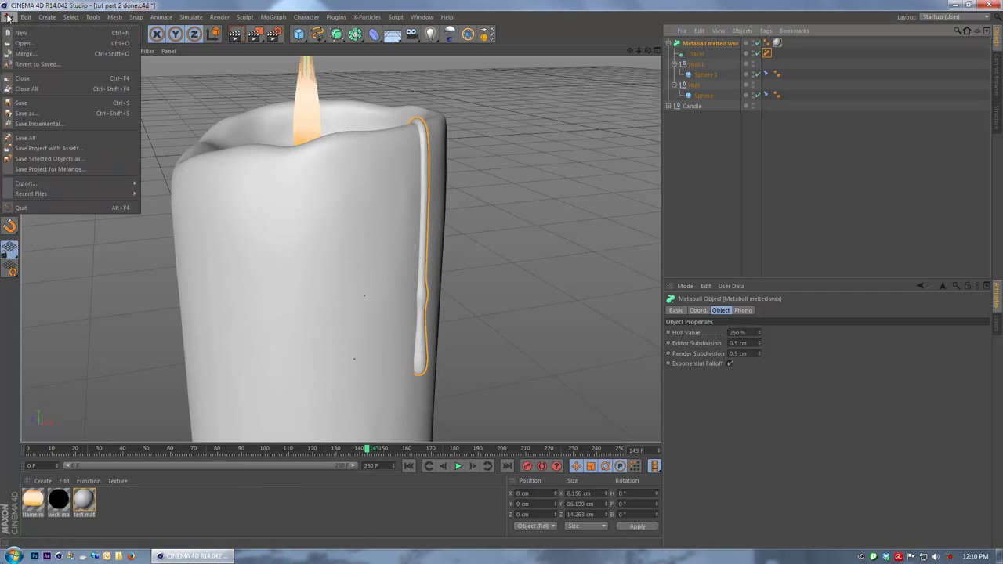
click(43, 54)
double_click(370, 258)
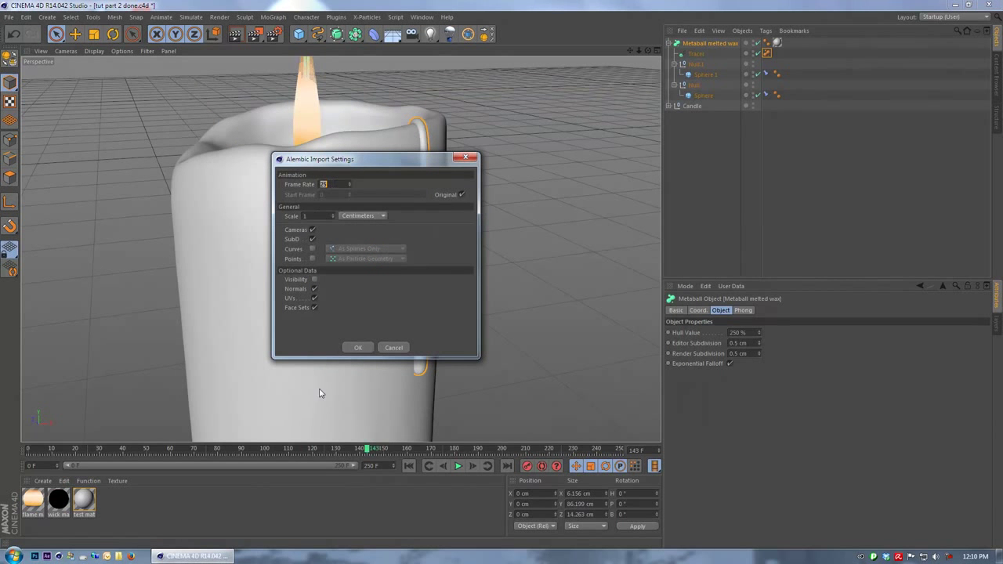
click(356, 348)
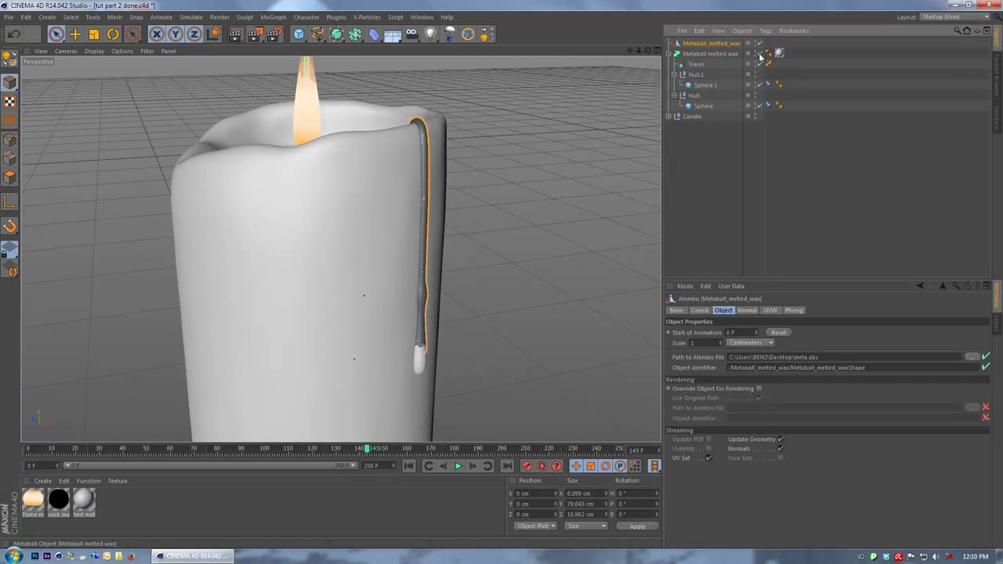
alt+drag(555, 151, 528, 153)
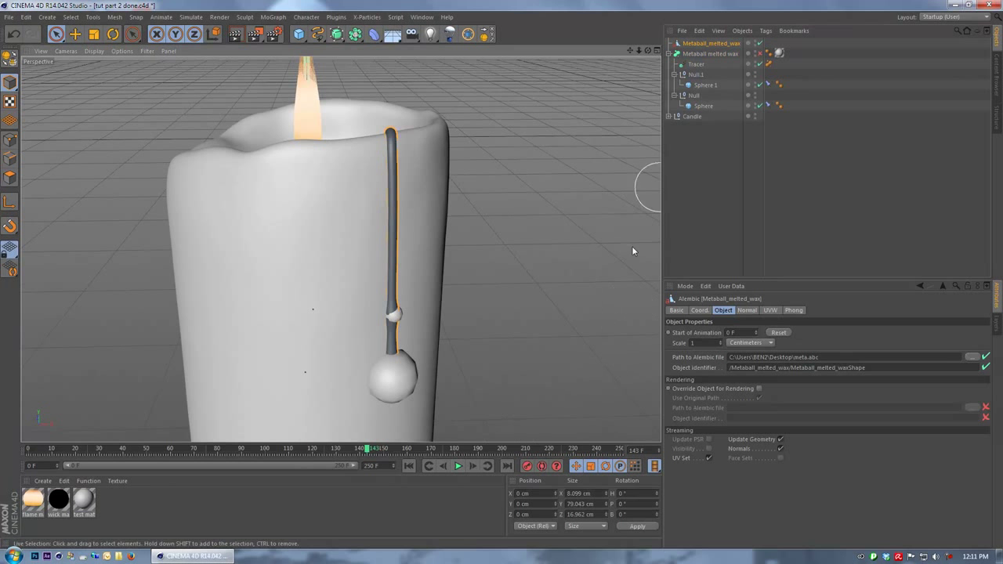
Scrub through the imported drip's animation and hide Null.1 and the large Sphere in the editor and renderer
click(30, 451)
drag(30, 450, 365, 474)
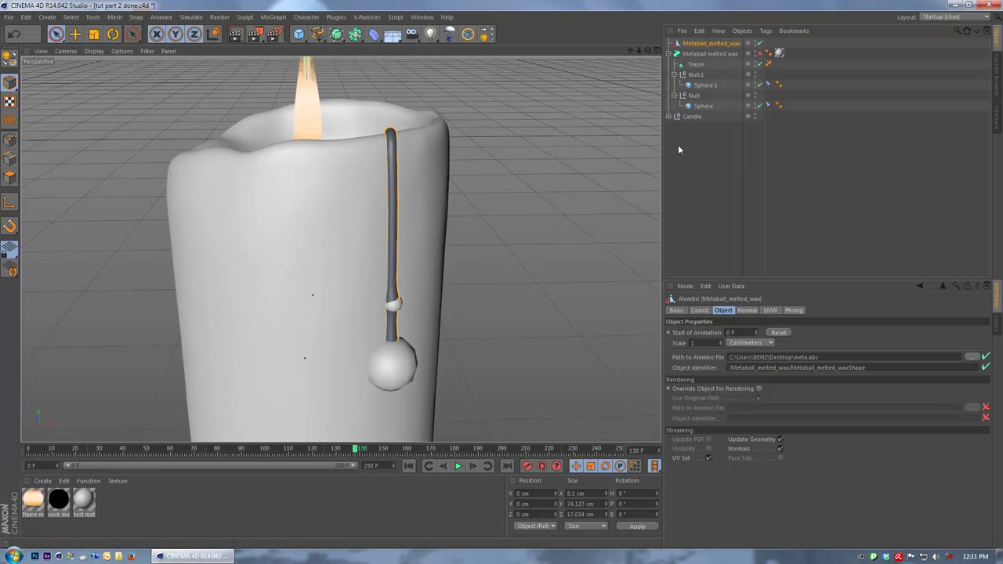
click(755, 74)
click(755, 75)
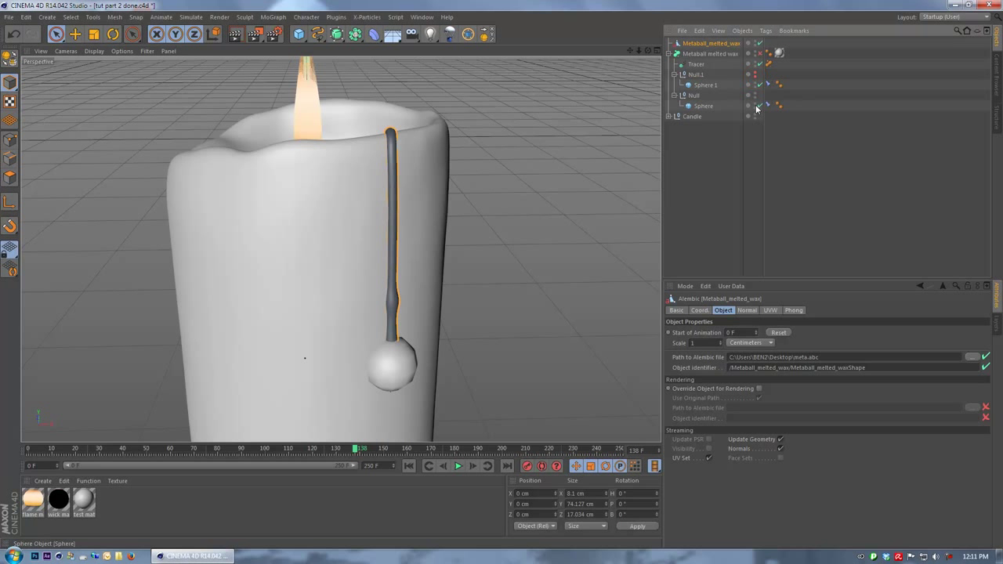
click(755, 105)
alt+drag(235, 369, 269, 340)
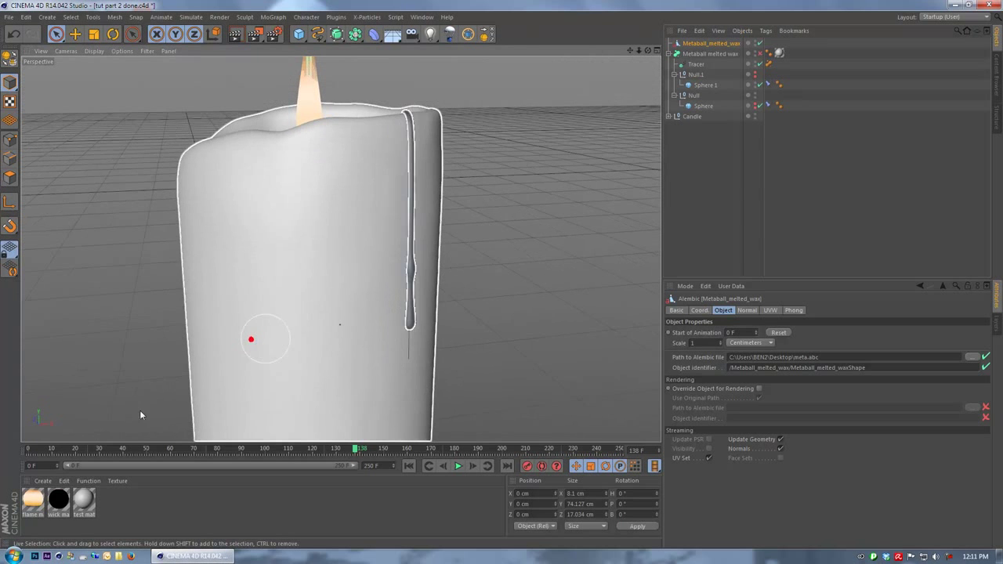
Scrub the animation from the start to frame 123 and examine the Alembic drip on the candle from several angles
drag(26, 450, 320, 452)
alt+drag(414, 302, 436, 348)
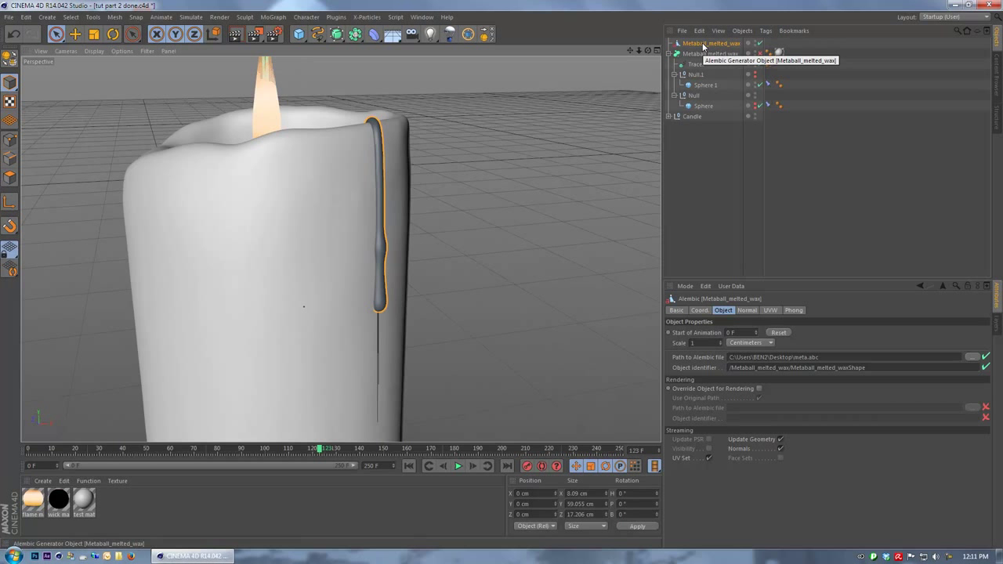
mouse_move(459, 209)
alt+mouse_down()
mouse_move(352, 190)
mouse_move(459, 209)
mouse_move(444, 212)
alt+mouse_up()
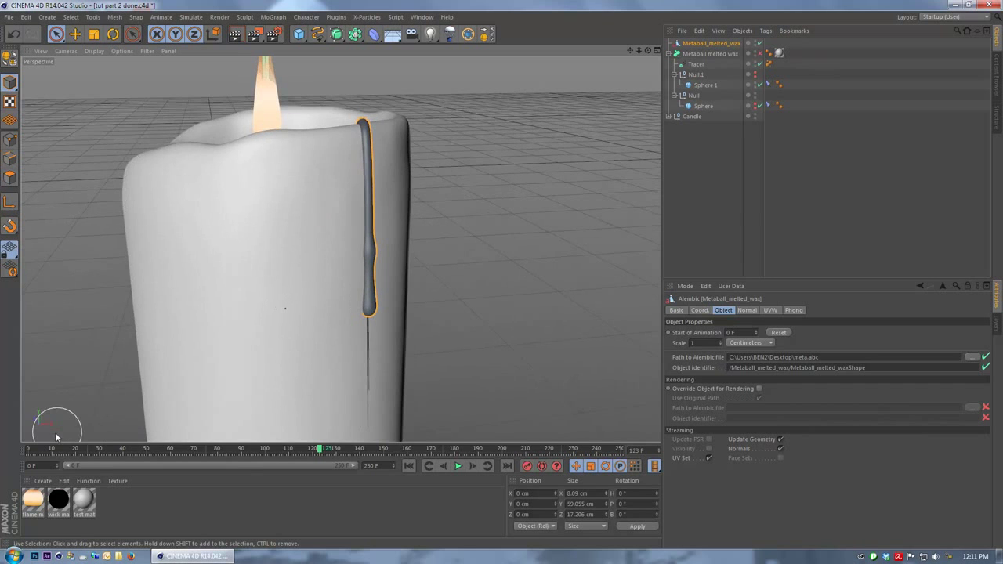